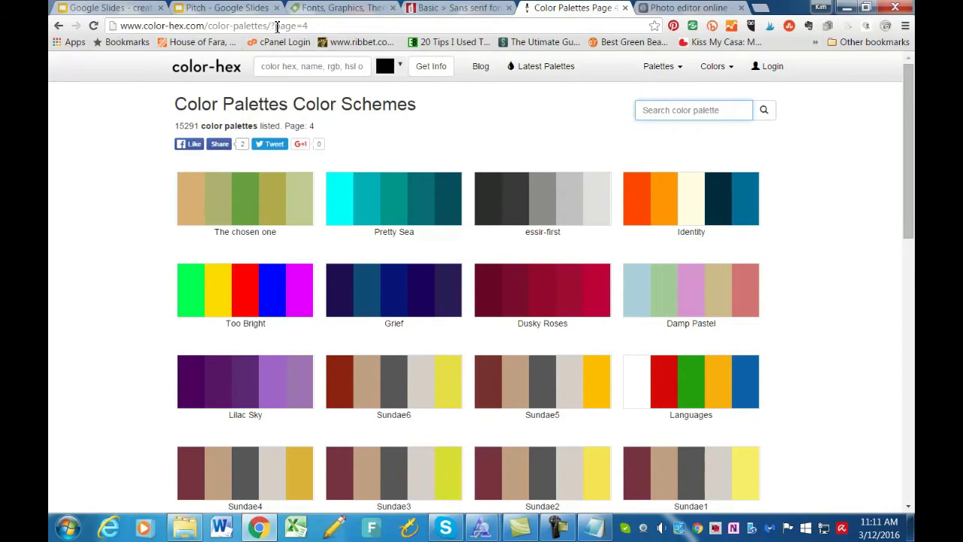
Open Color Hex's ice cream2 palette, showing its five colours from #572b5c to #026874.
scroll(891, 242, down, 9)
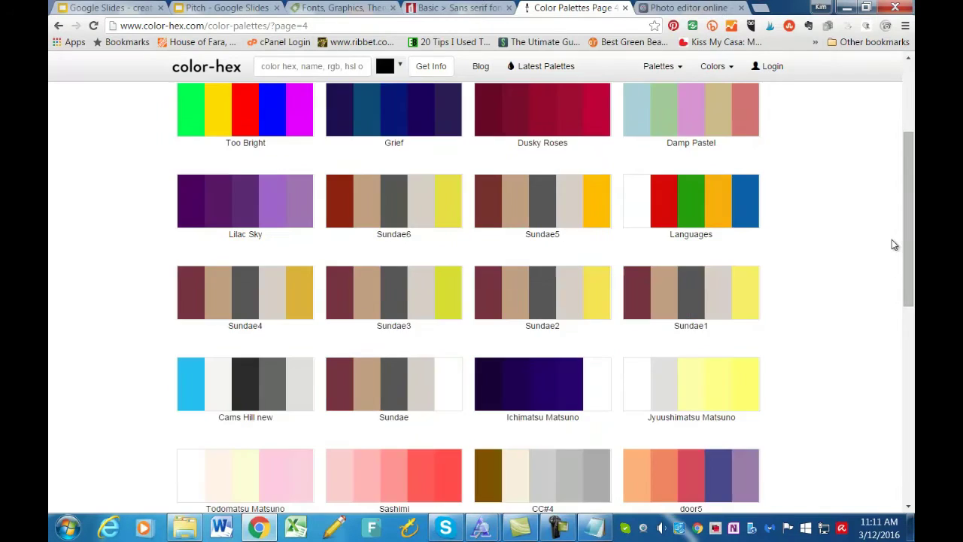
scroll(891, 247, up, 4)
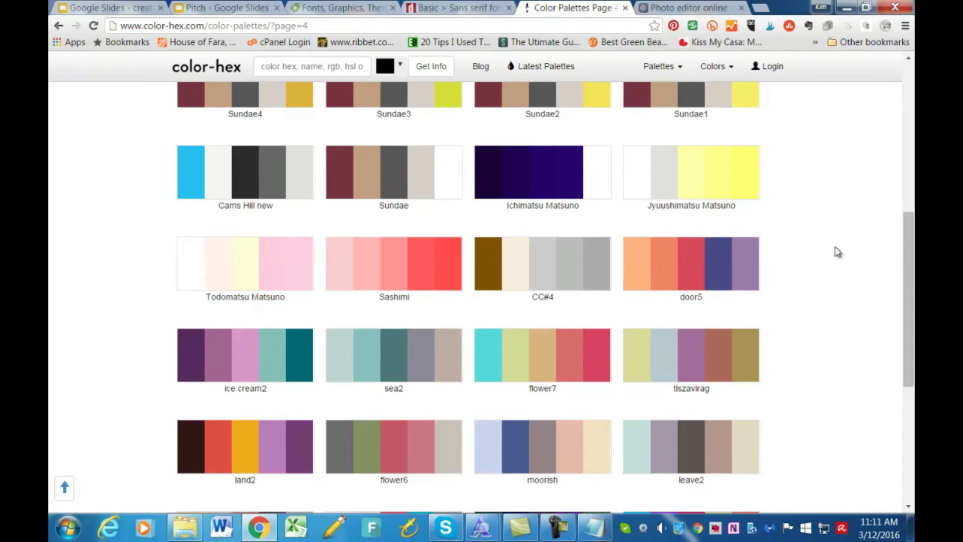
scroll(835, 252, down, 2)
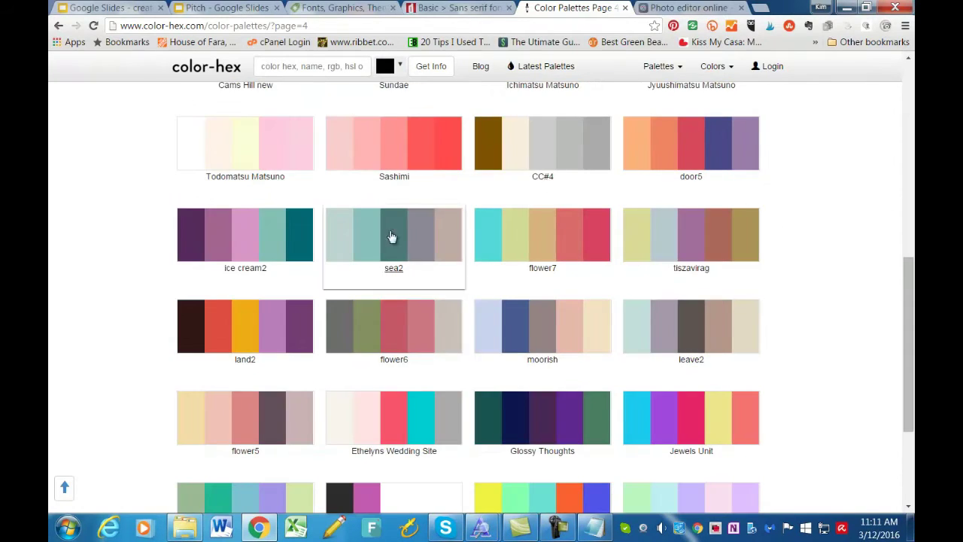
click(229, 246)
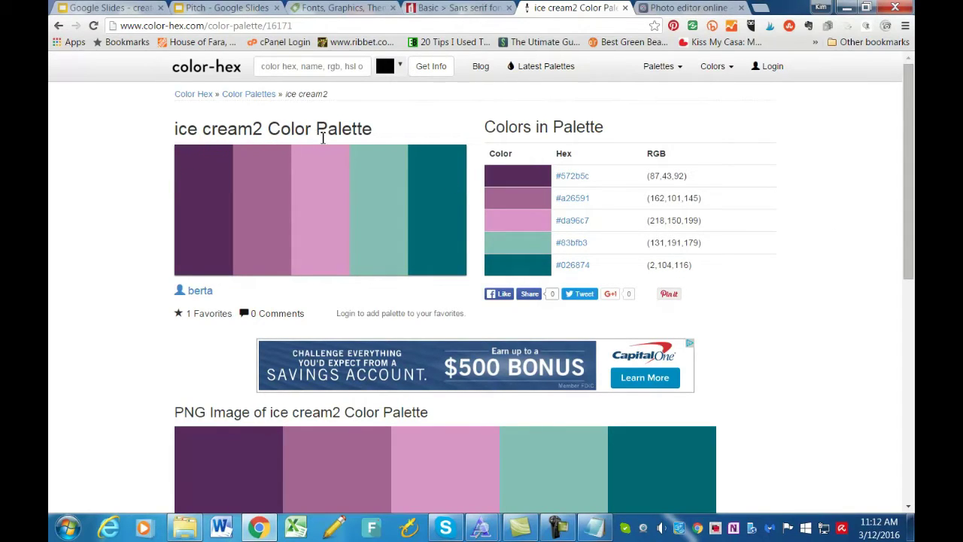
Copy #026874 from the palette into Notepad as the Primary Color Code.
click(594, 526)
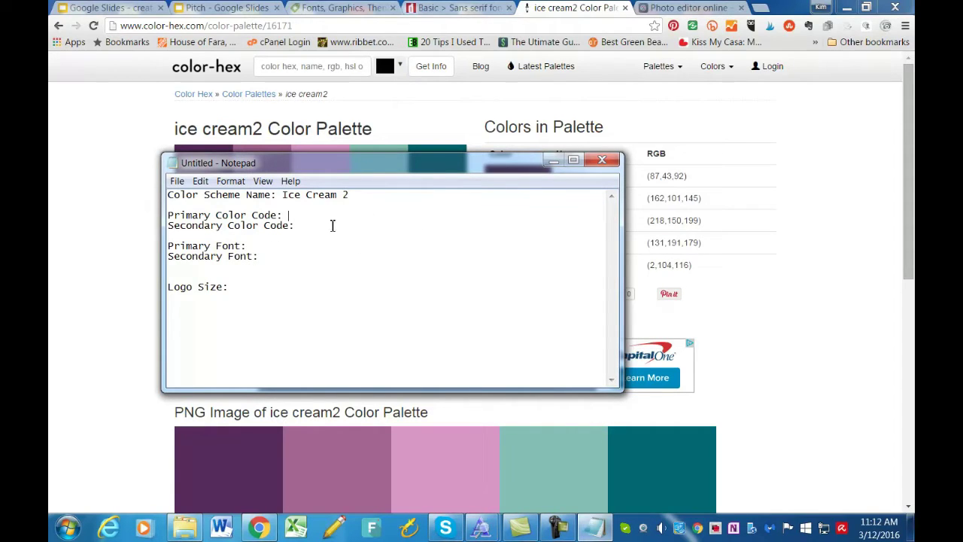
key(alt+Tab)
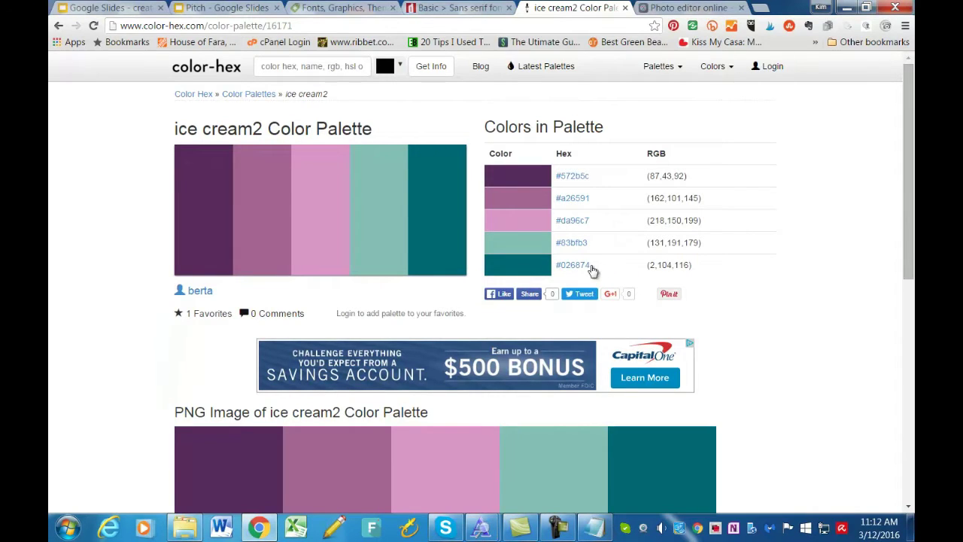
drag(594, 268, 563, 270)
key(ctrl+c)
key(alt+Tab)
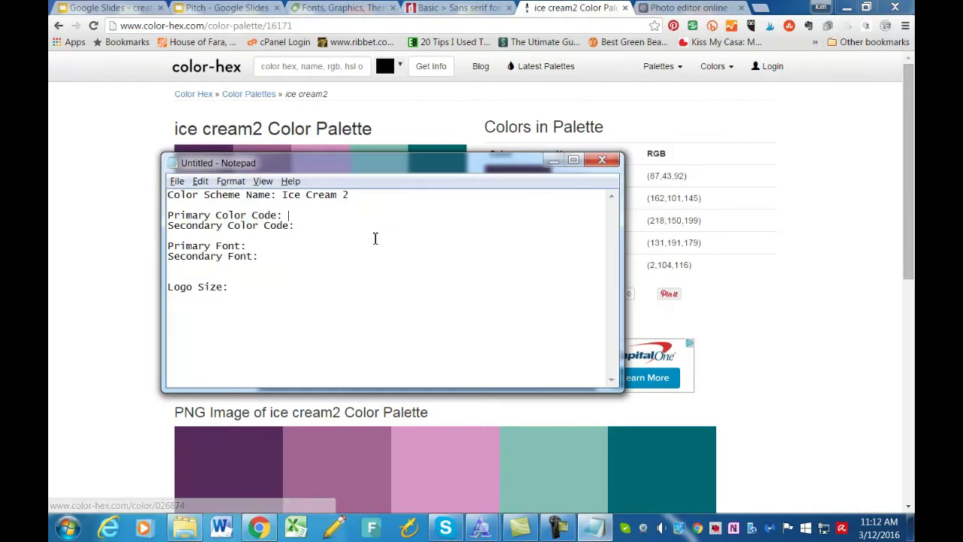
click(293, 215)
key(ctrl+v)
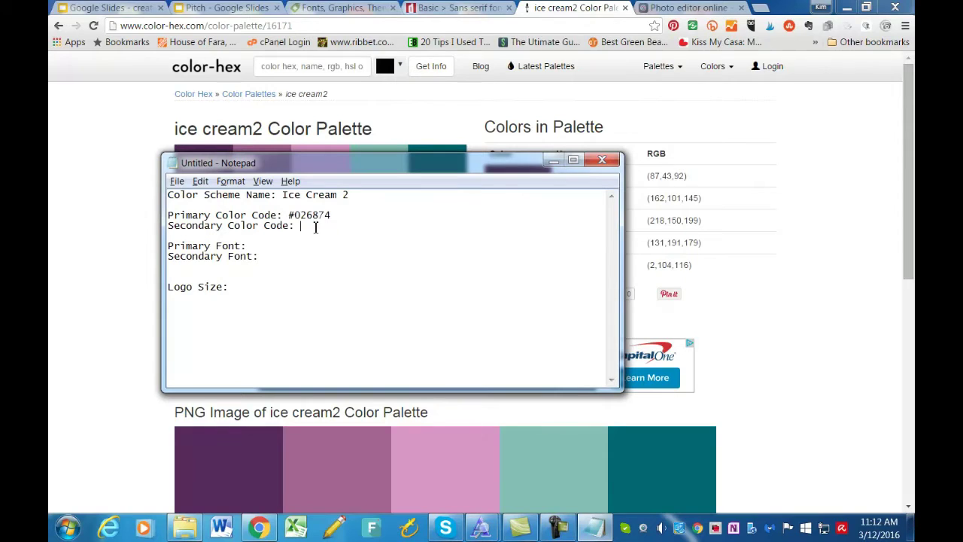
Copy #83bfb3 from the palette into Notepad as the Secondary Color Code.
key(alt+Tab)
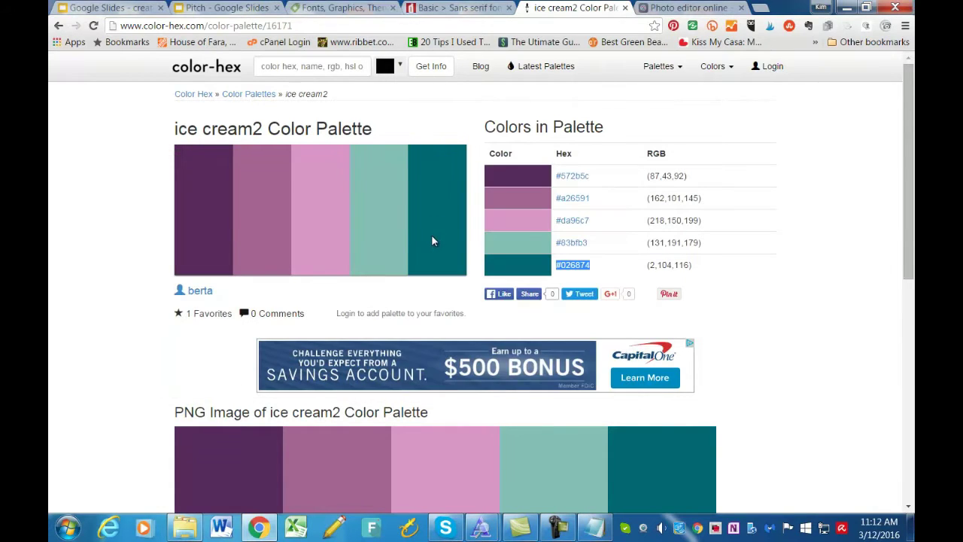
click(787, 257)
drag(591, 245, 547, 245)
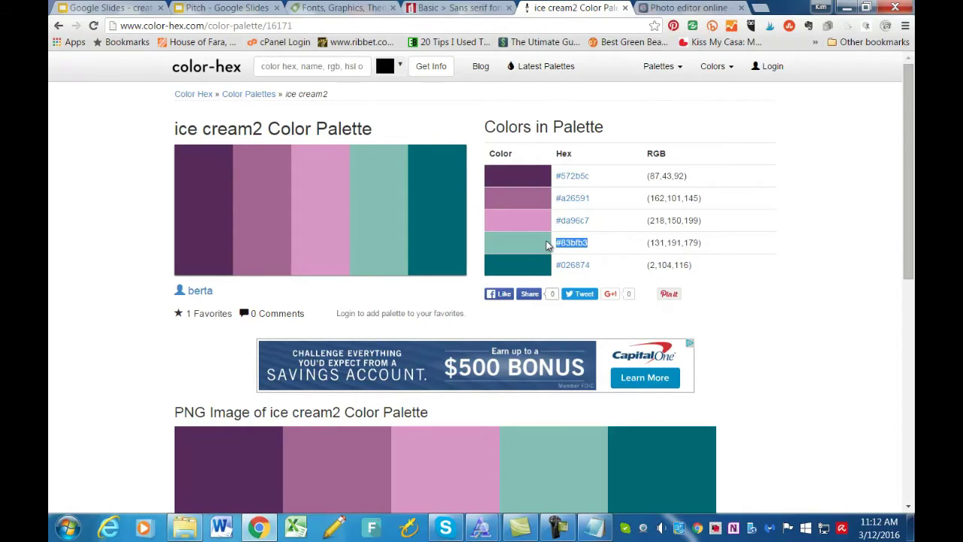
key(ctrl+c)
key(alt+Tab)
key(ctrl+v)
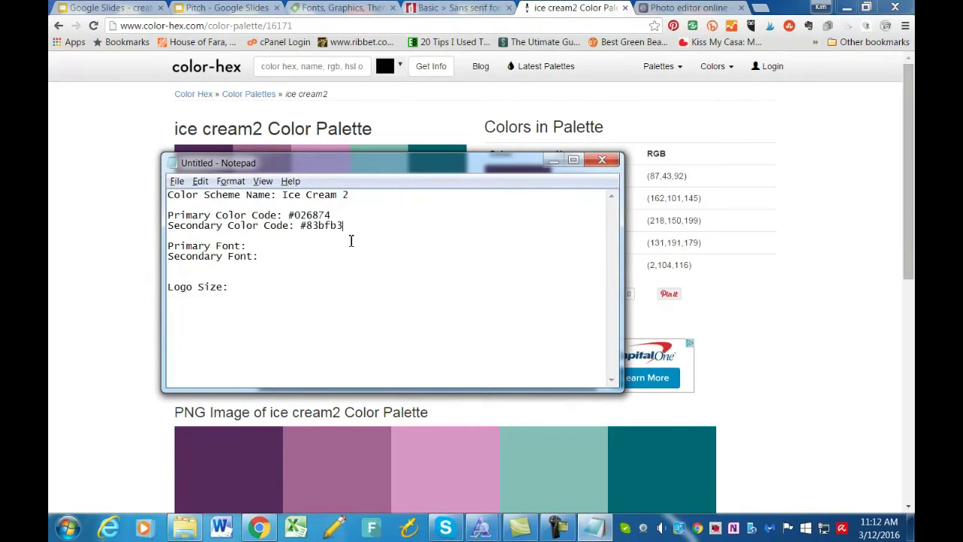
key(alt+Tab)
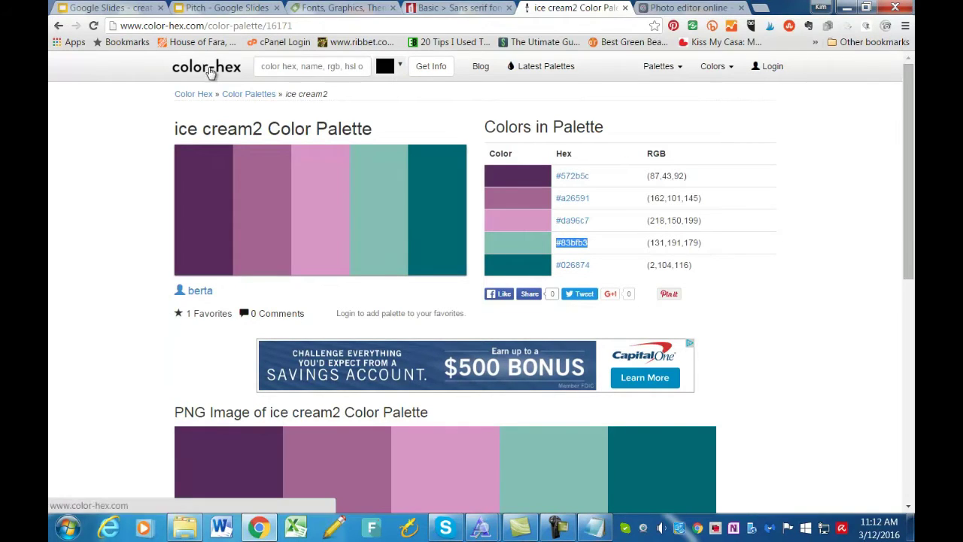
Browse Color Hex's Latest Palettes listing, then move to the Creative Market tab.
click(209, 72)
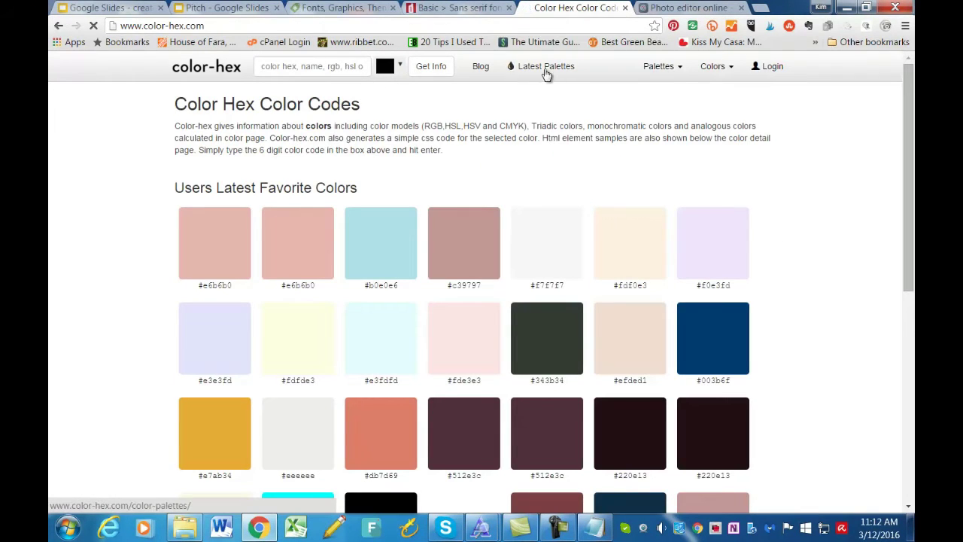
click(519, 69)
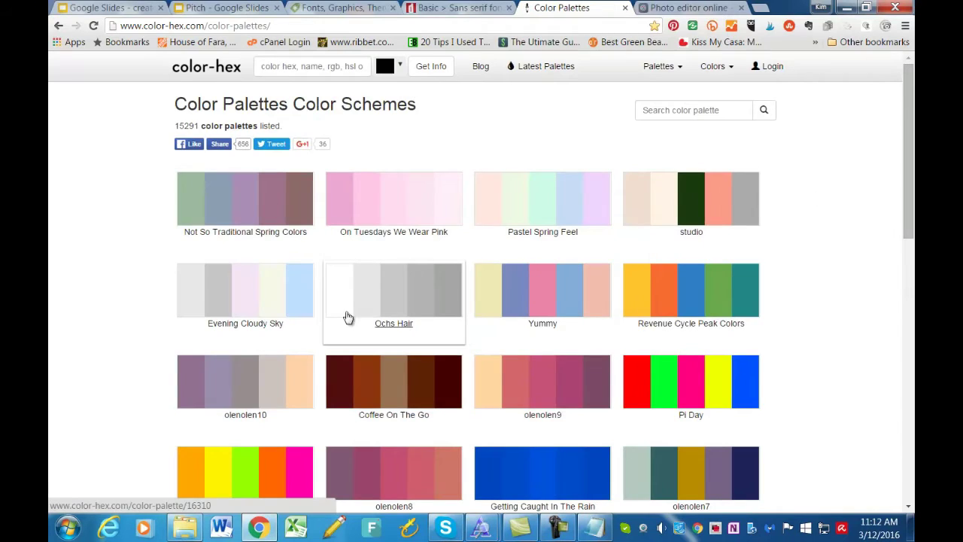
scroll(369, 286, down, 5)
scroll(380, 287, down, 3)
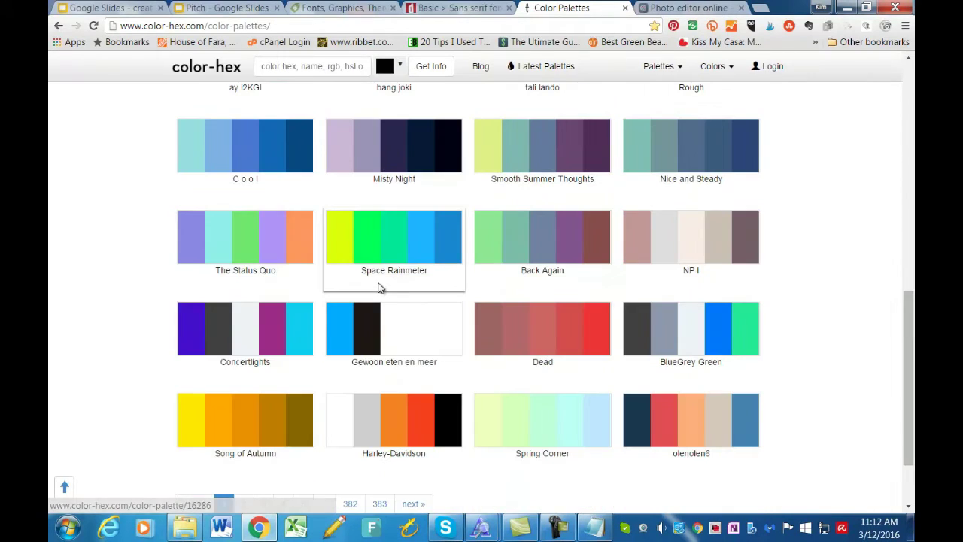
scroll(380, 288, down, 1)
scroll(380, 288, up, 9)
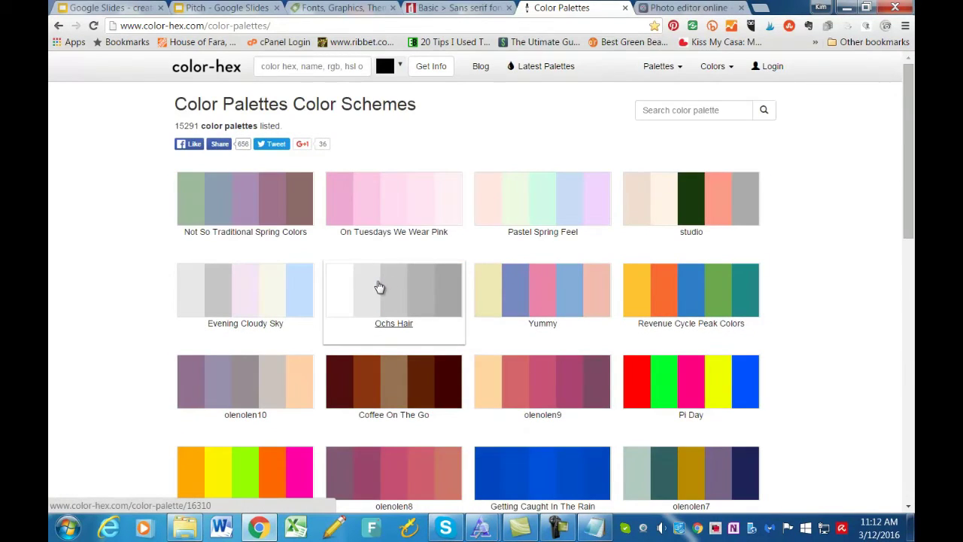
click(342, 7)
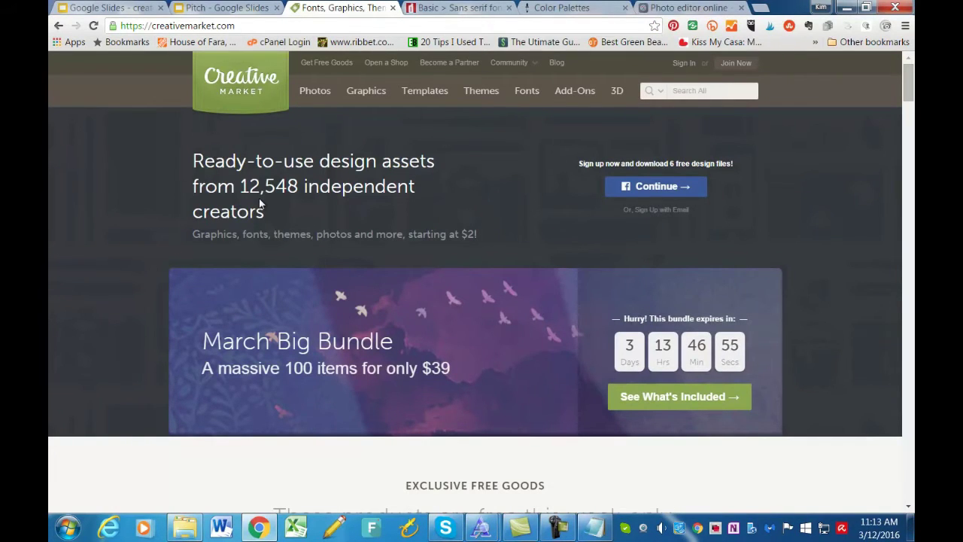
Open Creative Market's Script fonts category from the Fonts menu and scan the results.
mouse_move(532, 95)
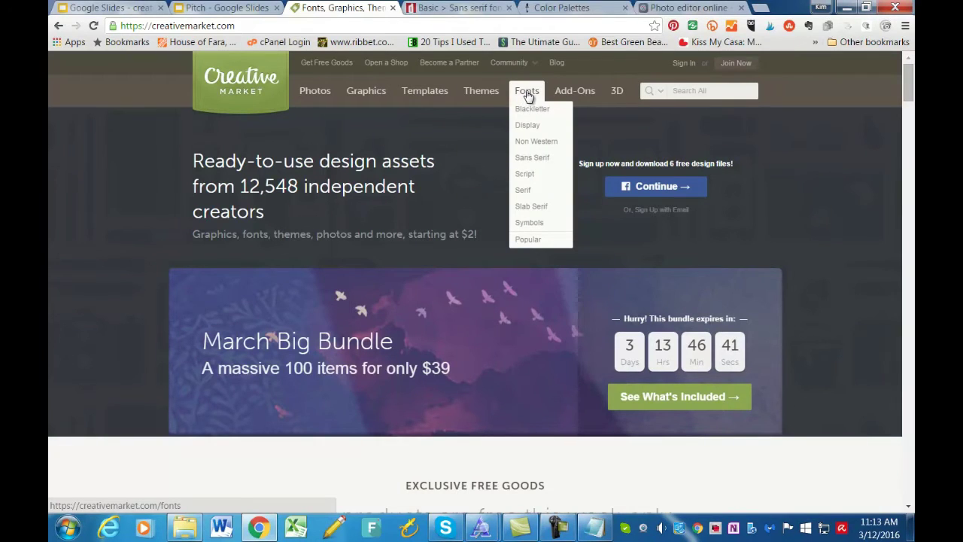
click(531, 176)
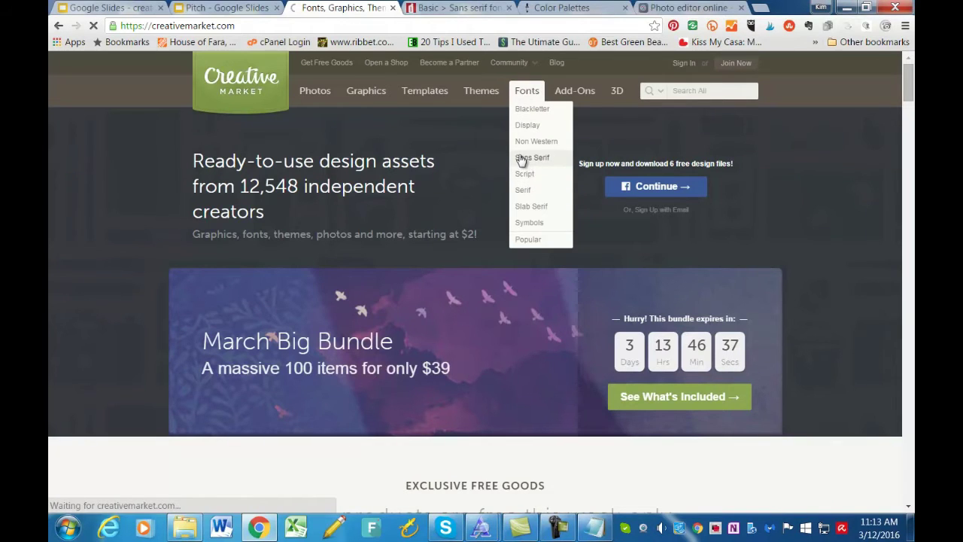
scroll(520, 159, down, 3)
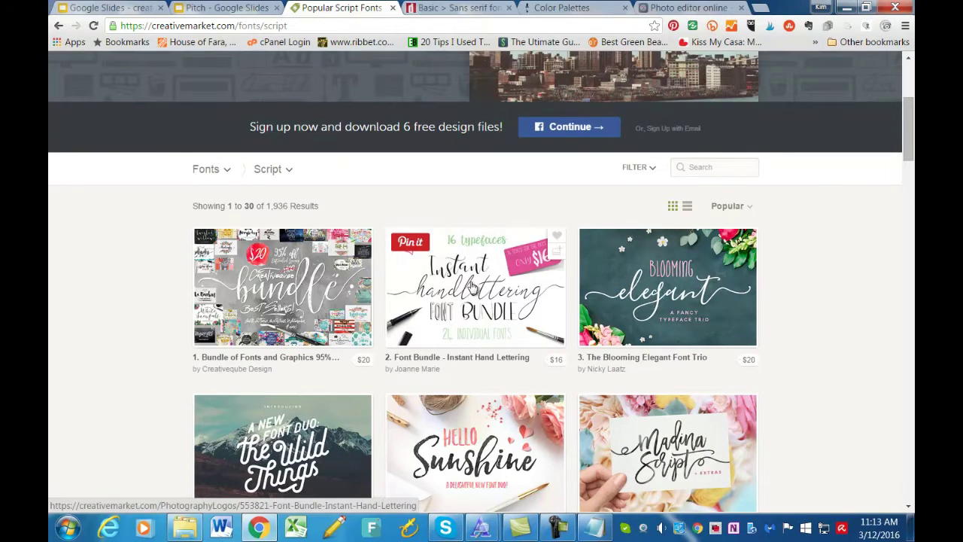
scroll(472, 286, up, 4)
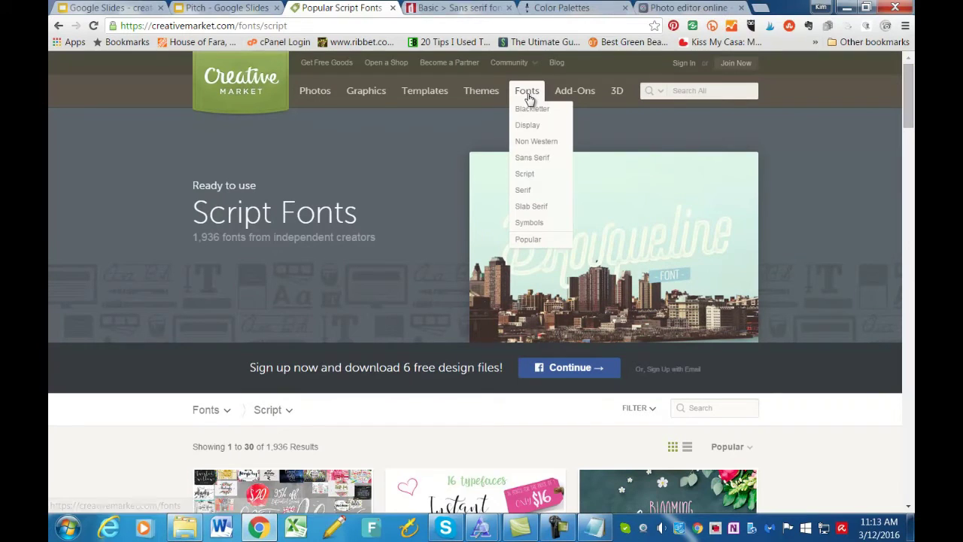
Browse the Sans Serif fonts category results.
click(535, 158)
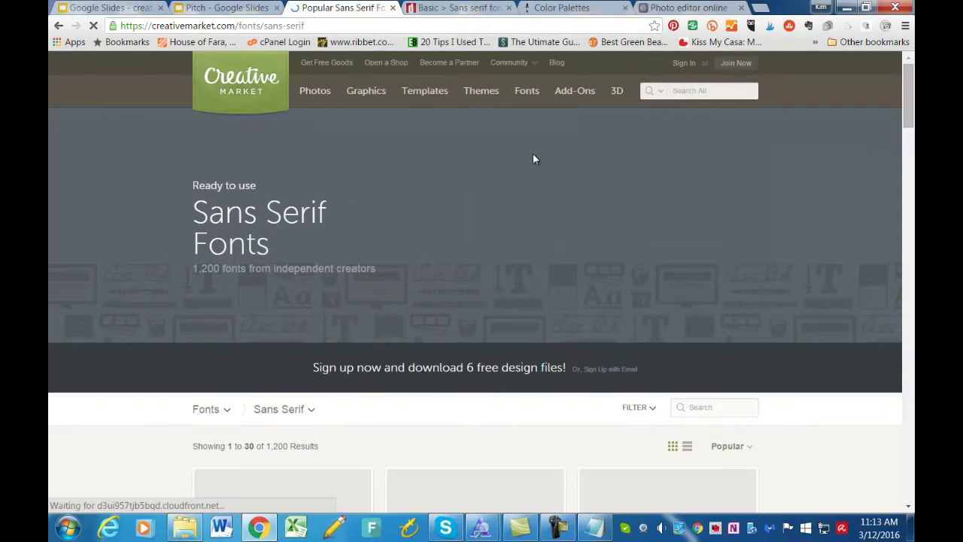
scroll(533, 157, down, 5)
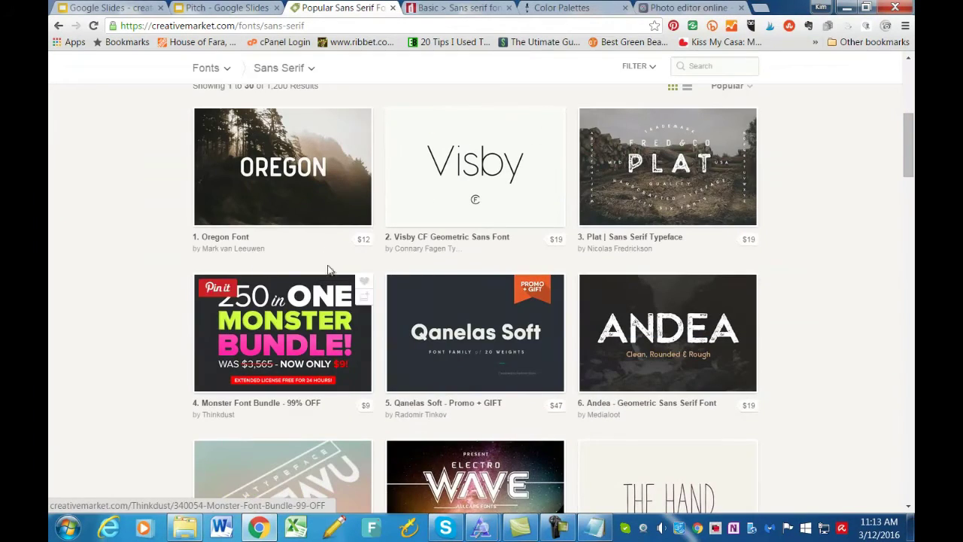
scroll(681, 264, down, 1)
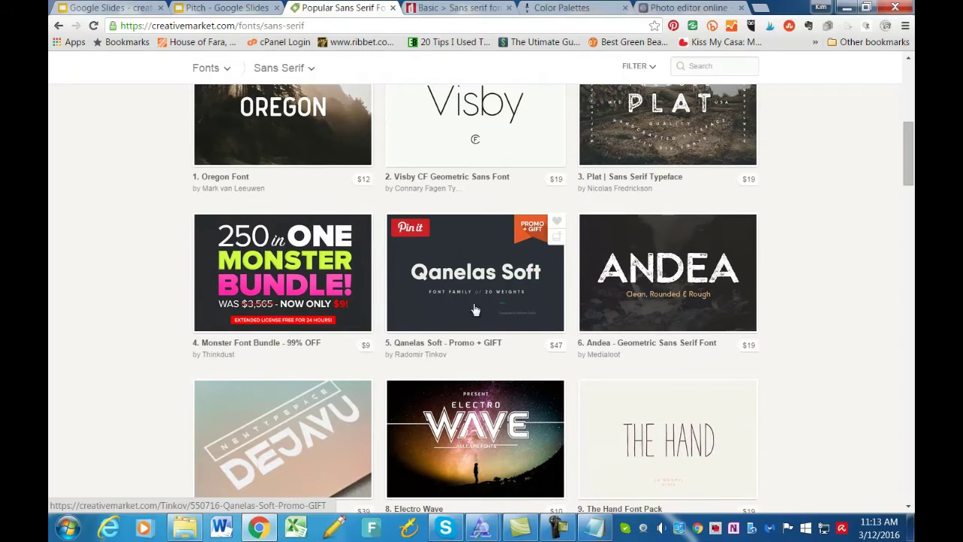
scroll(456, 315, up, 3)
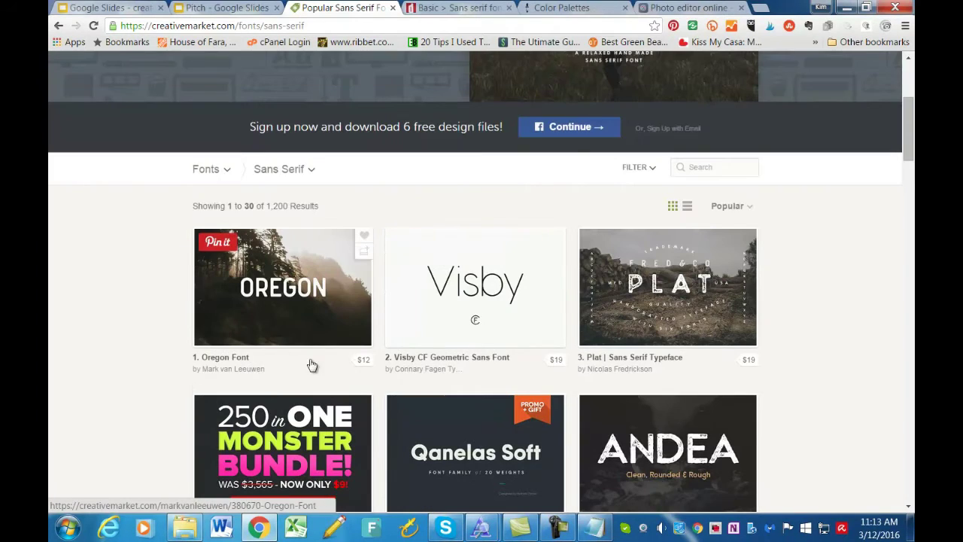
scroll(581, 319, down, 3)
scroll(719, 286, down, 3)
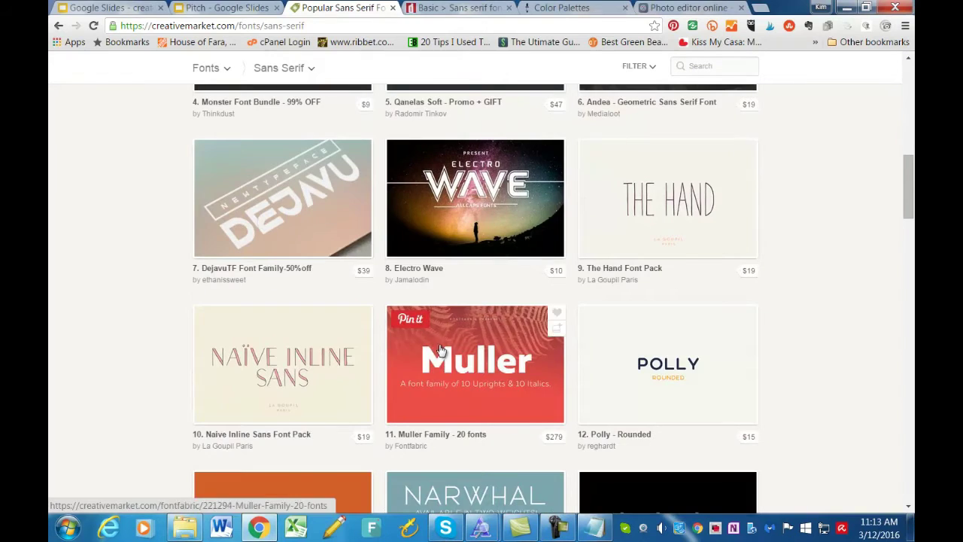
scroll(350, 340, down, 3)
scroll(419, 354, down, 2)
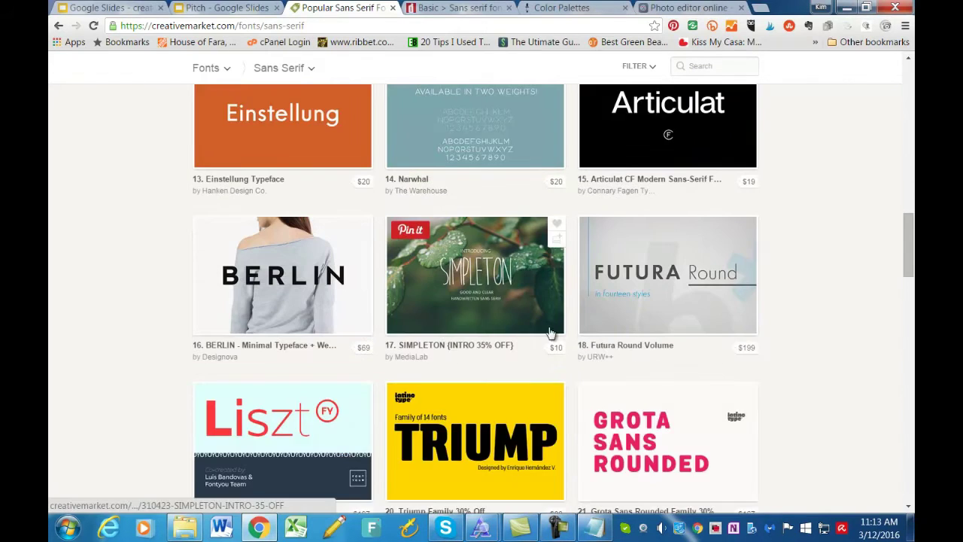
scroll(432, 357, down, 2)
scroll(440, 343, up, 14)
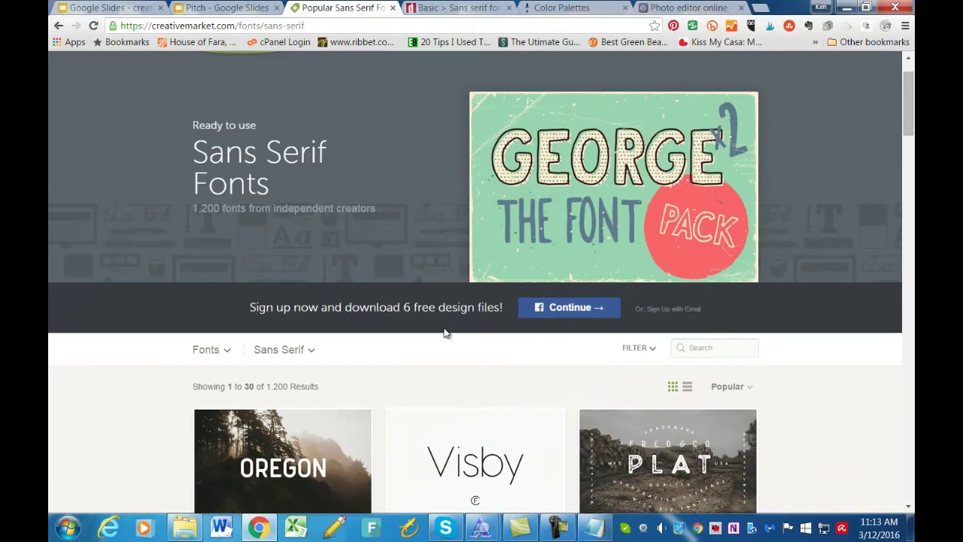
Return to the Script fonts listing, then revisit the Sans Serif category.
click(59, 26)
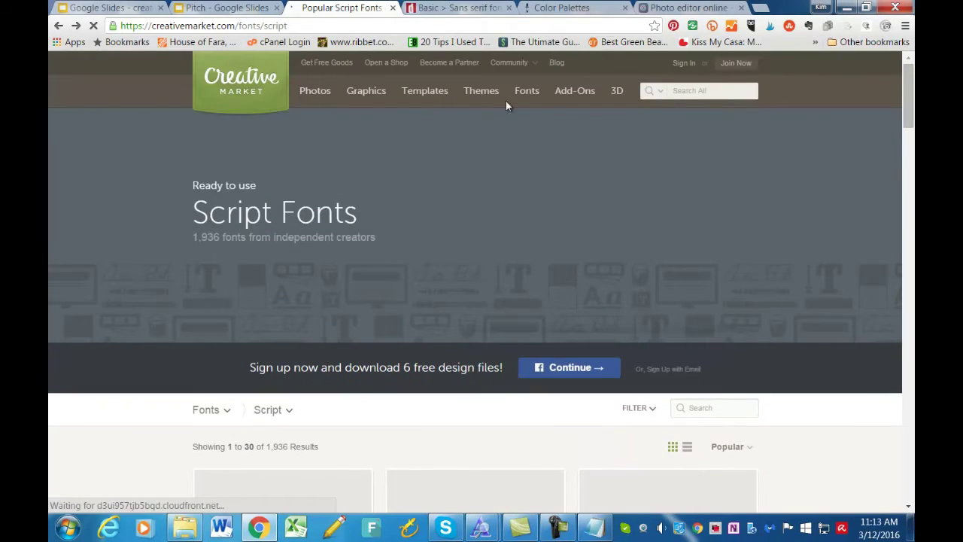
mouse_move(536, 95)
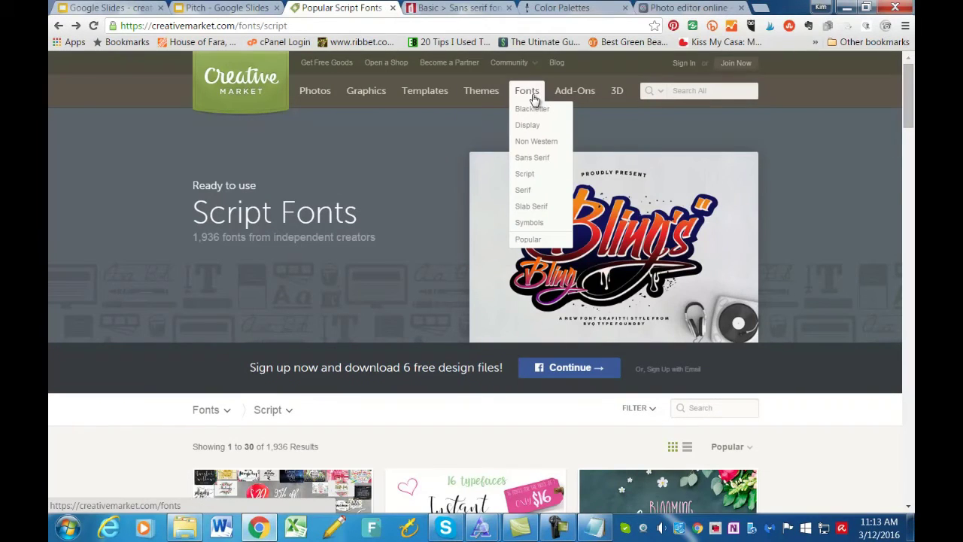
click(536, 157)
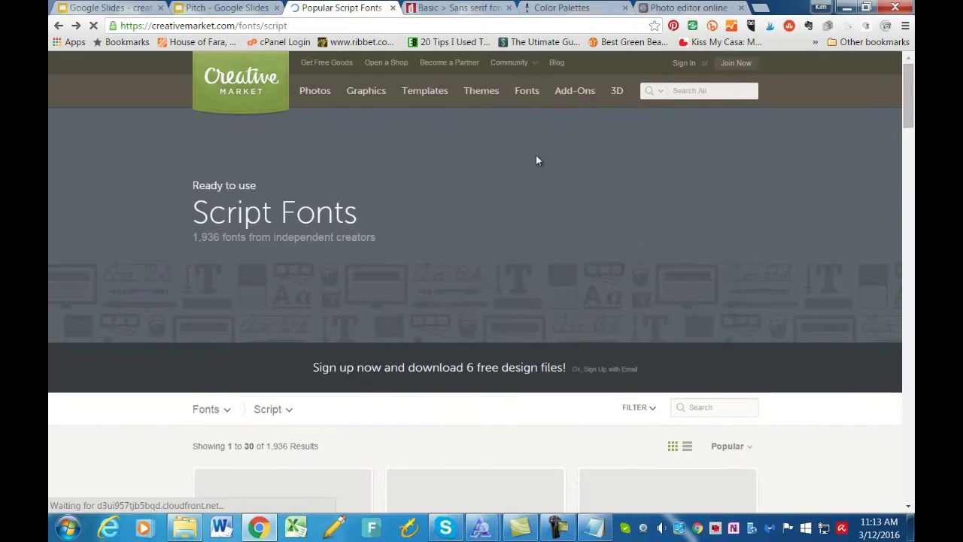
scroll(535, 158, down, 3)
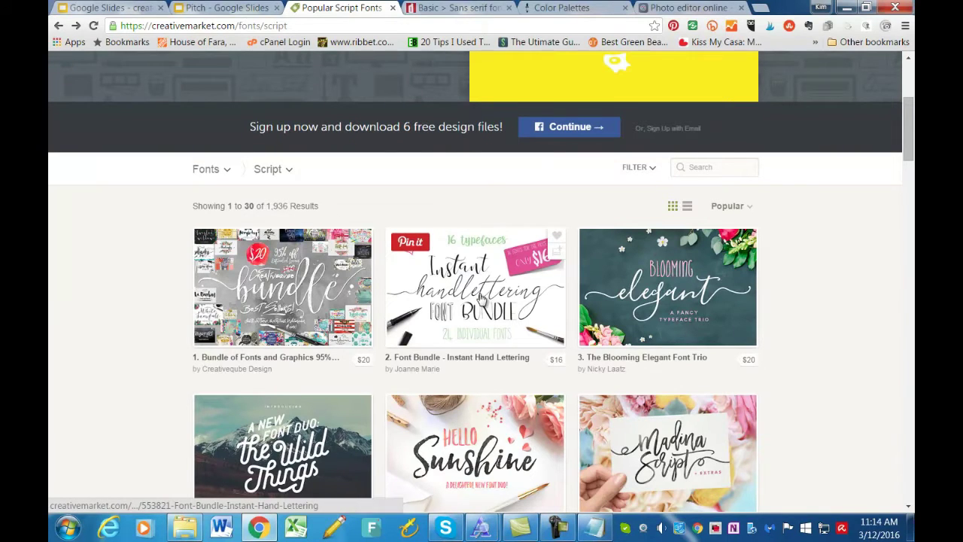
Open the Instant Hand Lettering font bundle and set its preview text to YourChicGeek.
click(457, 323)
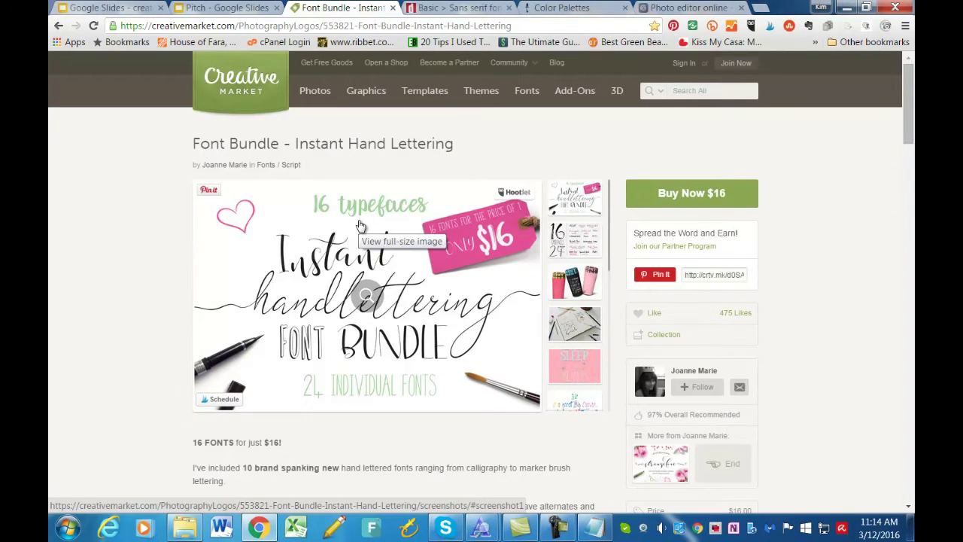
scroll(330, 285, down, 2)
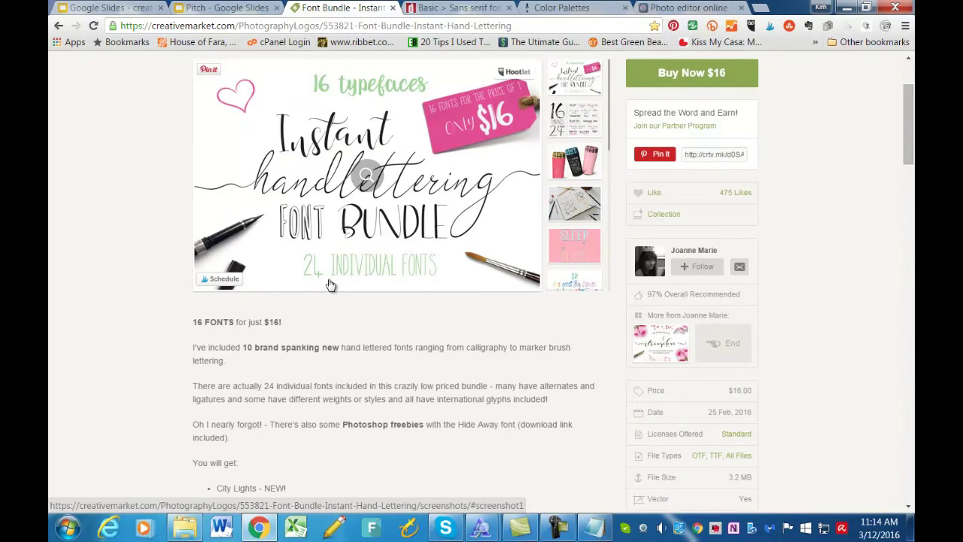
scroll(330, 284, down, 6)
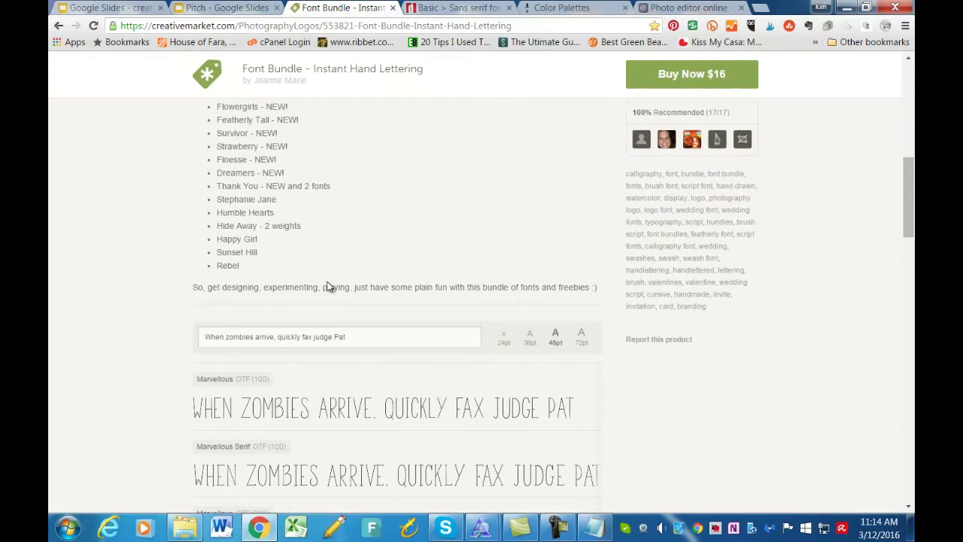
scroll(353, 282, up, 3)
scroll(352, 283, down, 3)
drag(366, 336, 194, 340)
scroll(429, 256, up, 5)
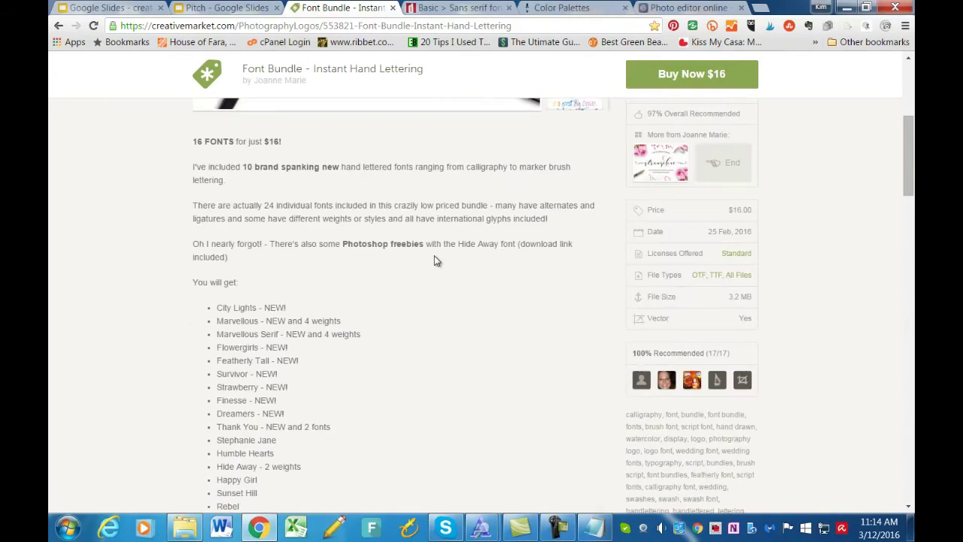
scroll(416, 260, down, 5)
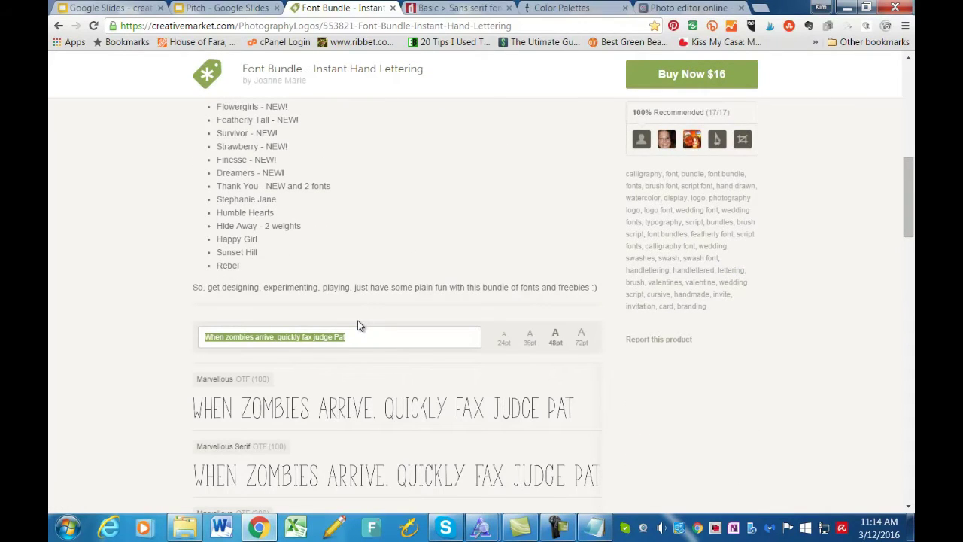
text(YourChic)
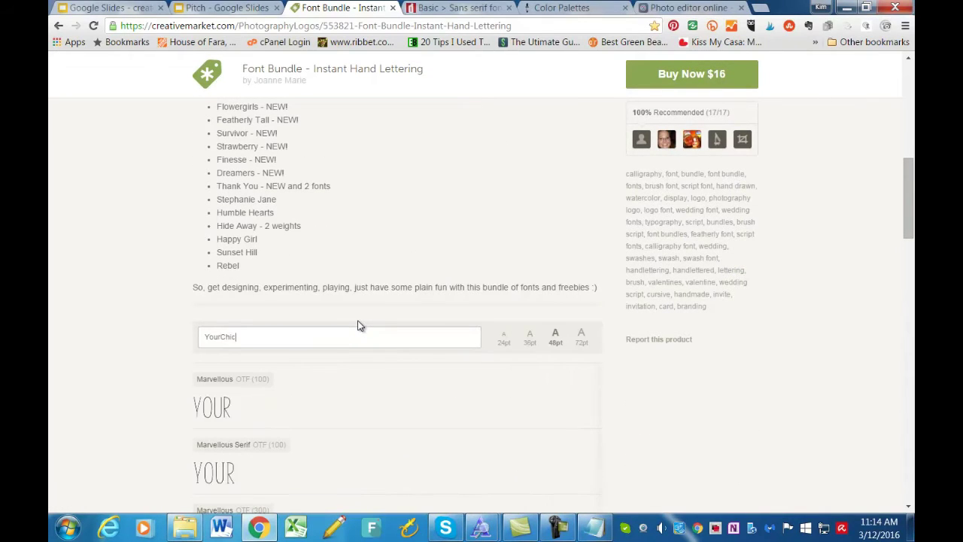
text(Geek.com)
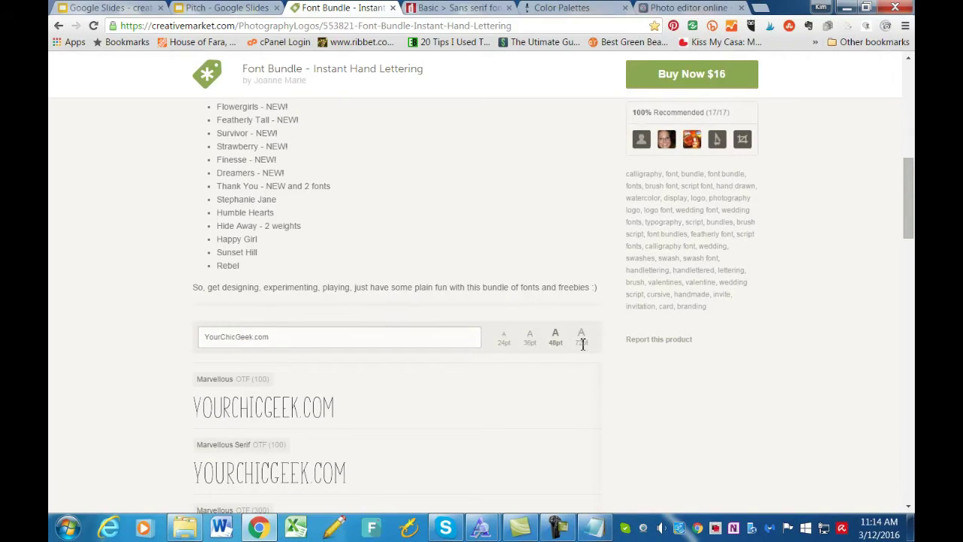
Page through the bundle's font previews up to fonts 13–16, then move to the DaFont tab.
scroll(248, 339, down, 3)
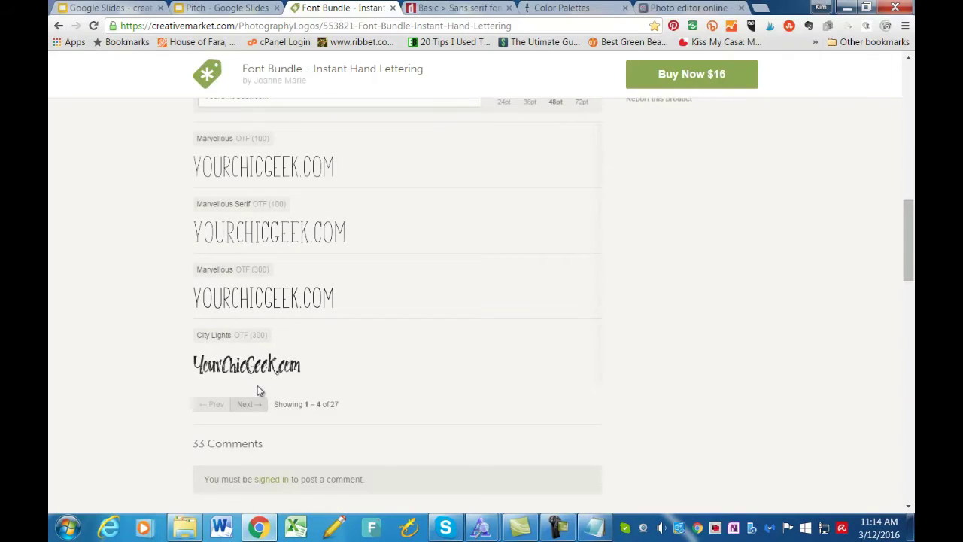
click(251, 402)
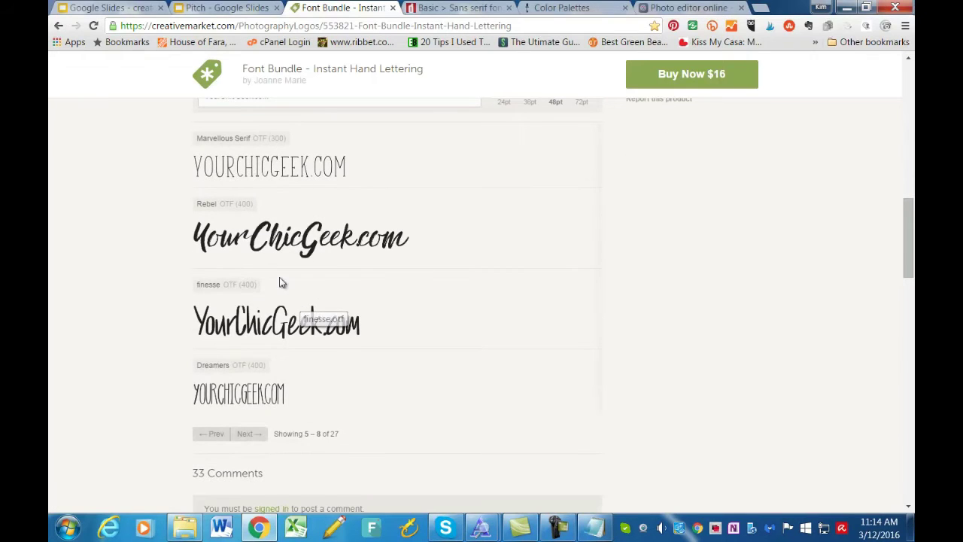
scroll(401, 273, up, 1)
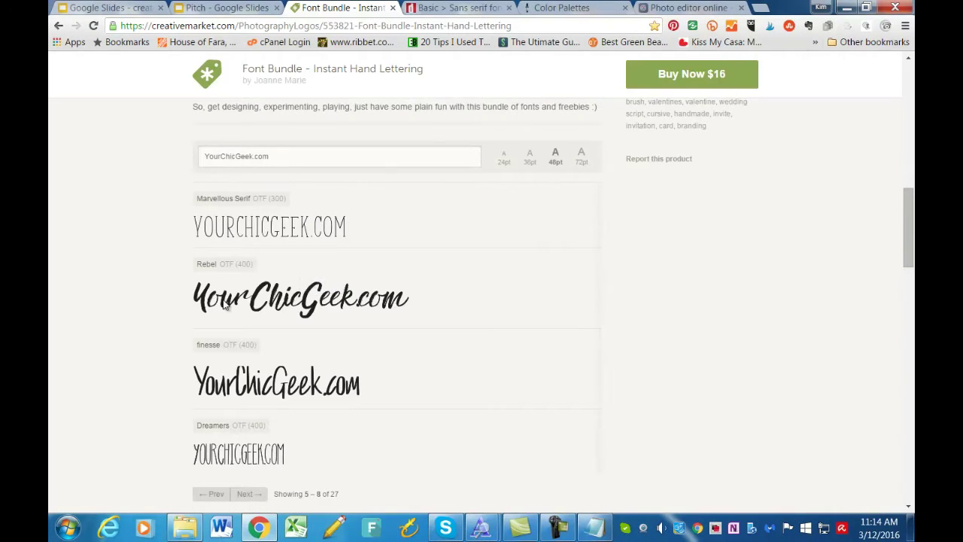
scroll(368, 304, down, 3)
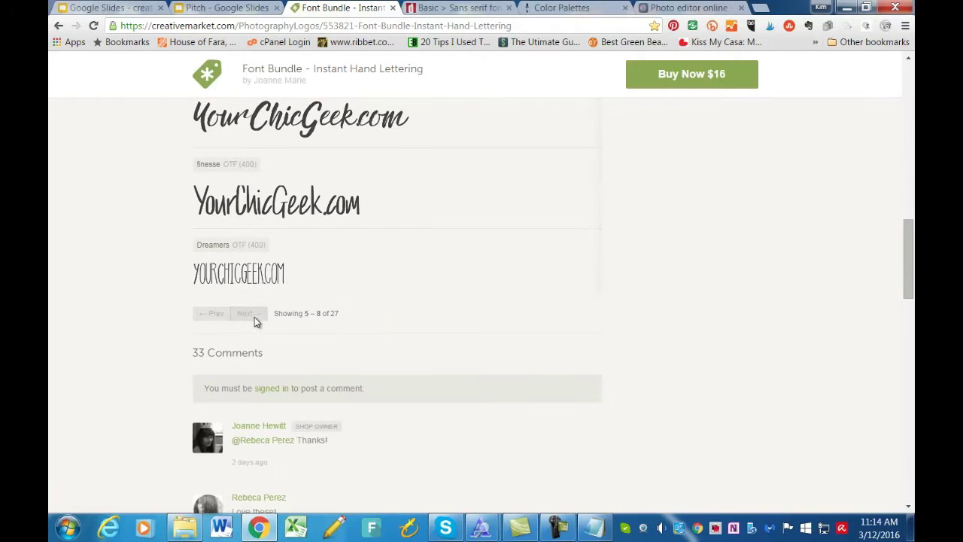
click(255, 316)
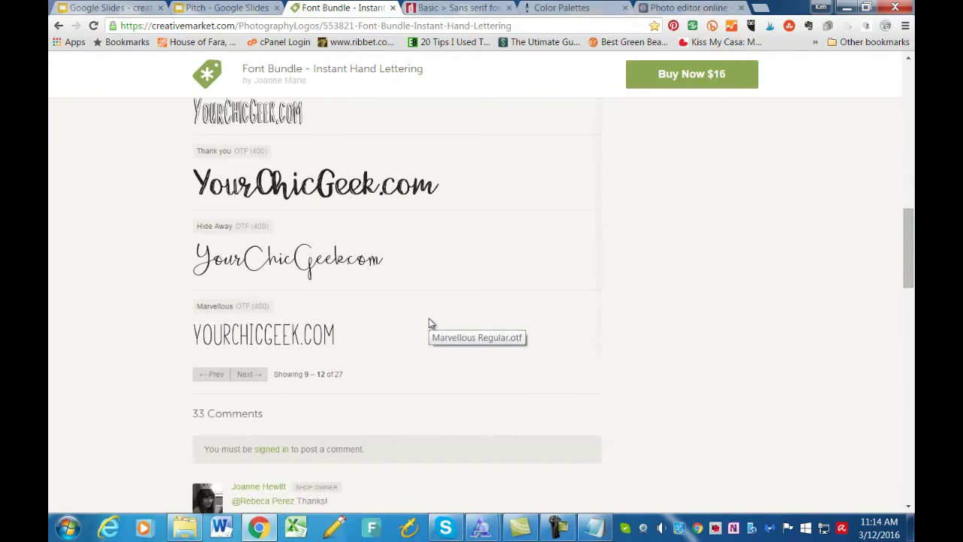
scroll(426, 322, up, 2)
scroll(424, 325, down, 2)
click(268, 376)
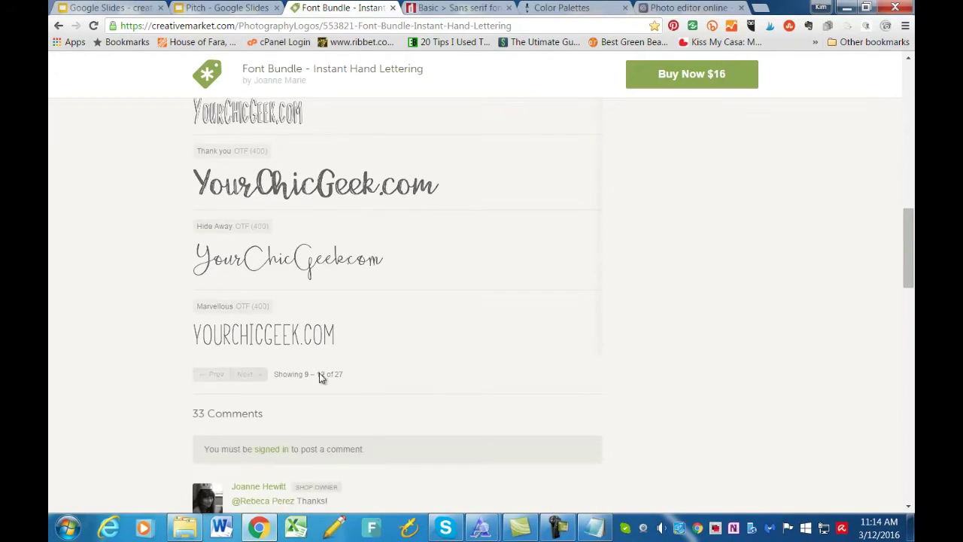
scroll(459, 352, up, 3)
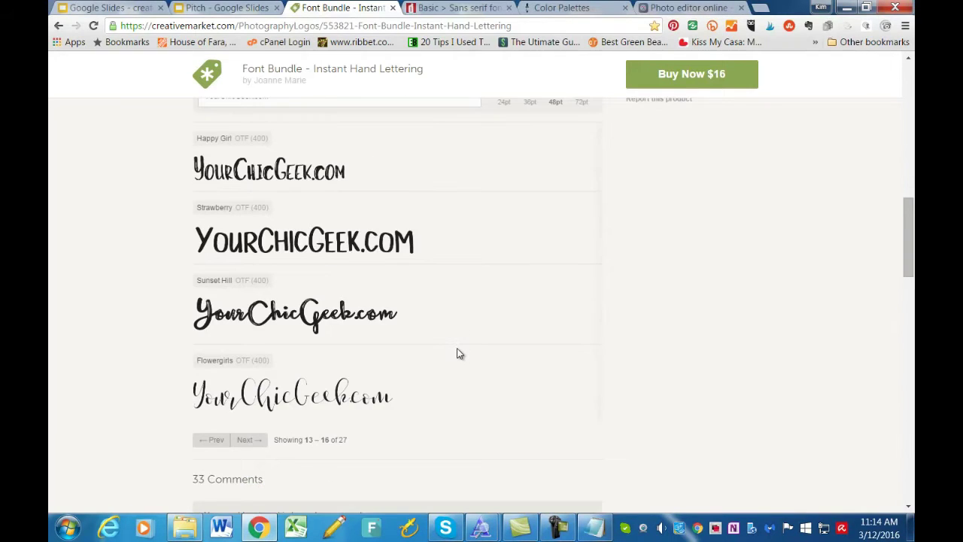
scroll(455, 349, down, 2)
scroll(453, 349, up, 2)
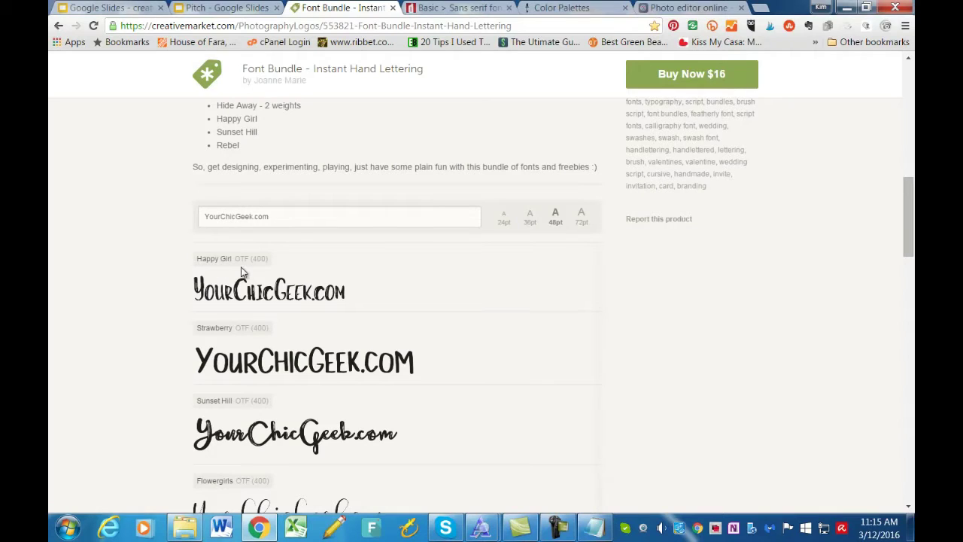
scroll(277, 348, down, 2)
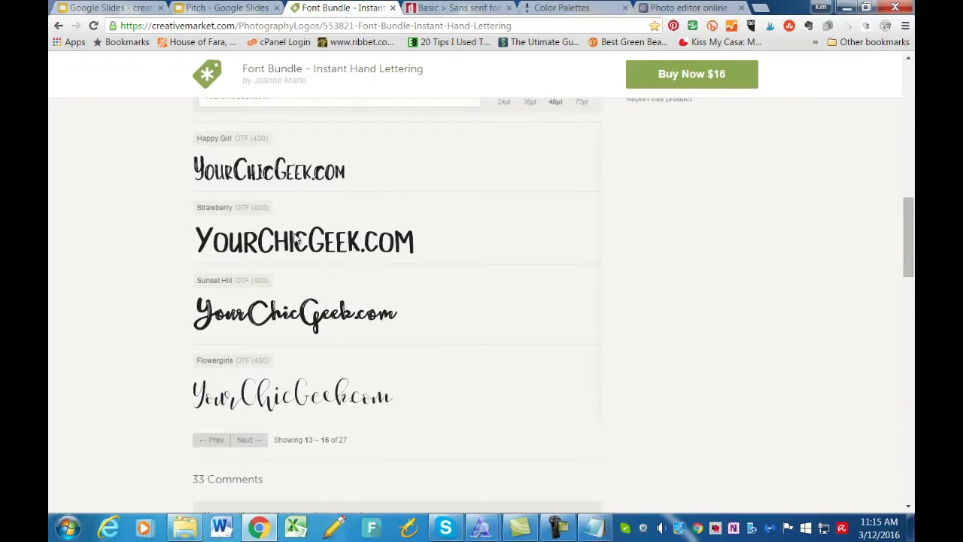
scroll(494, 336, up, 7)
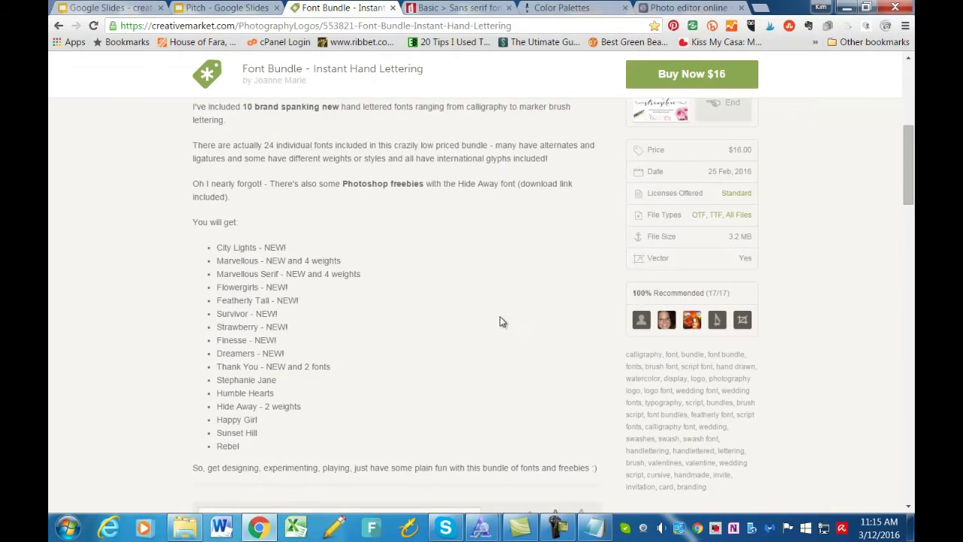
scroll(499, 316, down, 7)
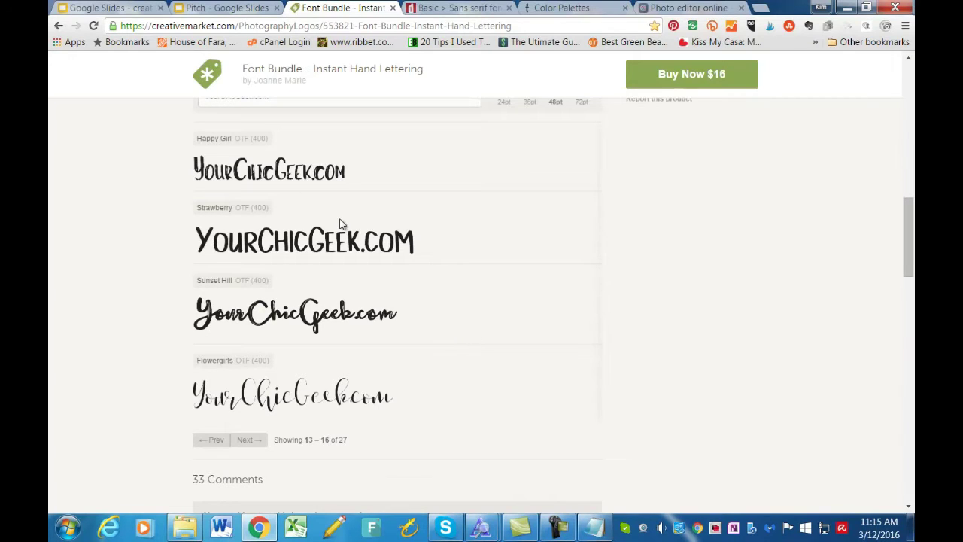
scroll(329, 245, up, 10)
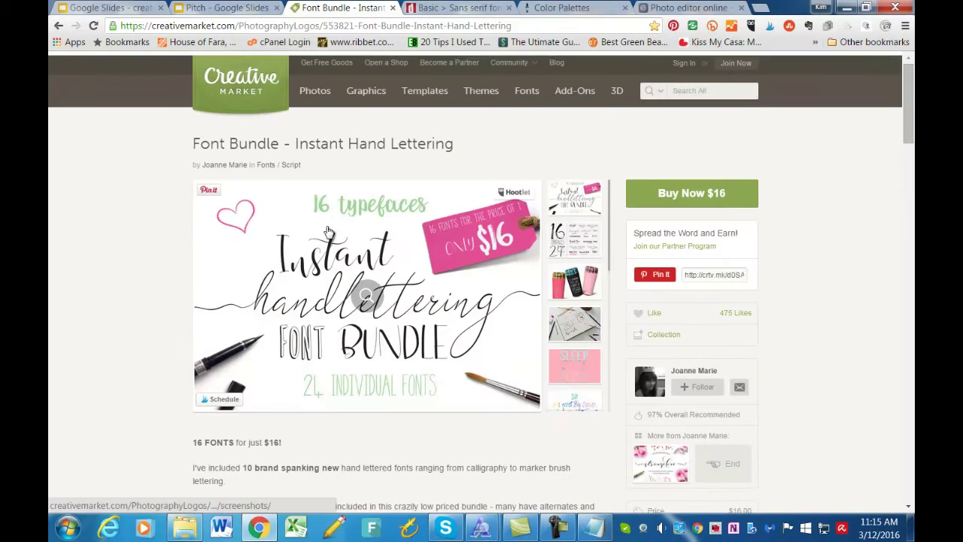
click(444, 8)
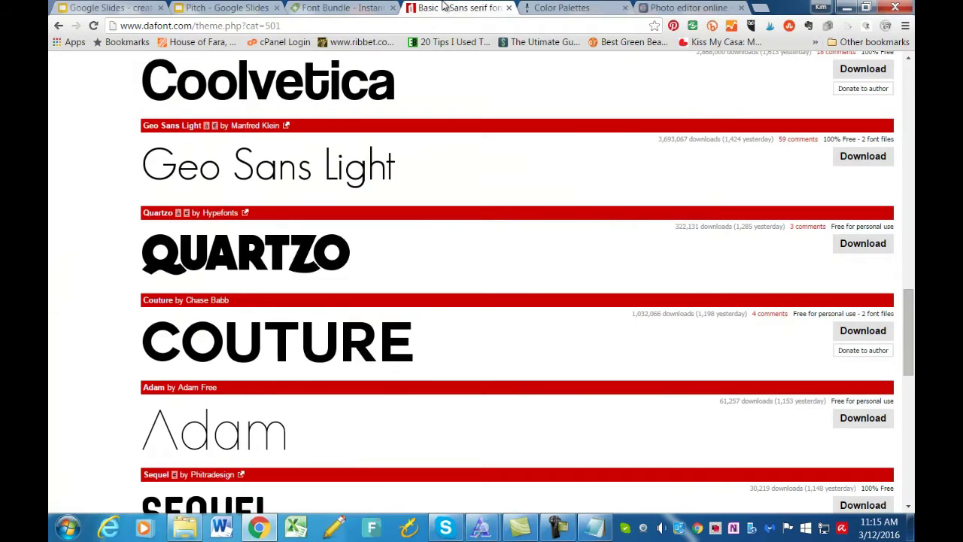
Open DaFont's Script > Handwritten font category.
scroll(296, 224, up, 15)
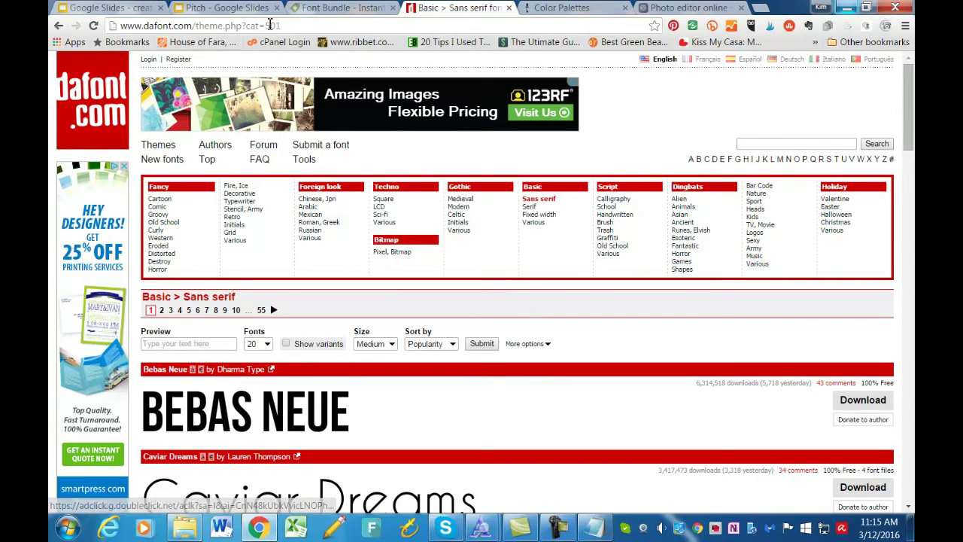
click(621, 219)
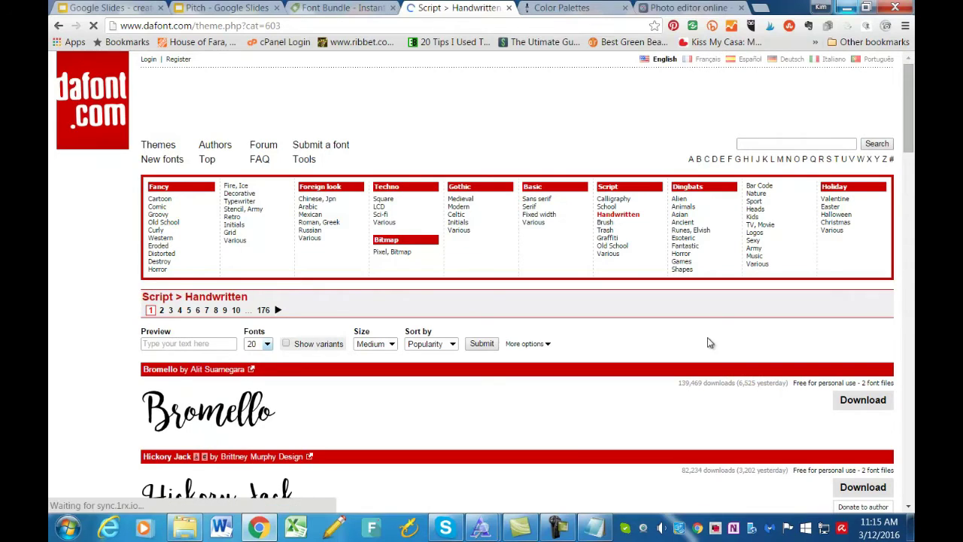
Preview YourChicGeek.com across the handwritten fonts and filter to Public domain and 100% Free.
click(195, 344)
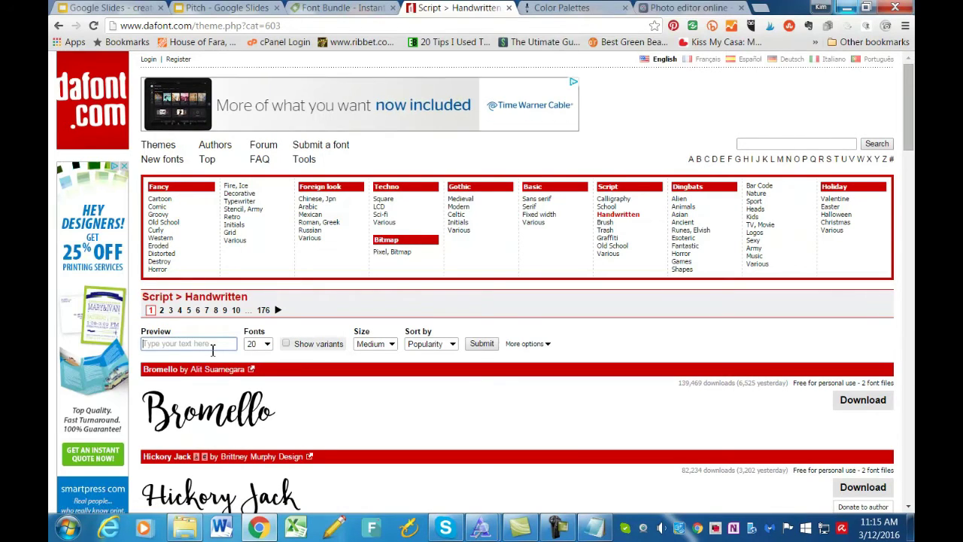
text(YourChicGeek.com)
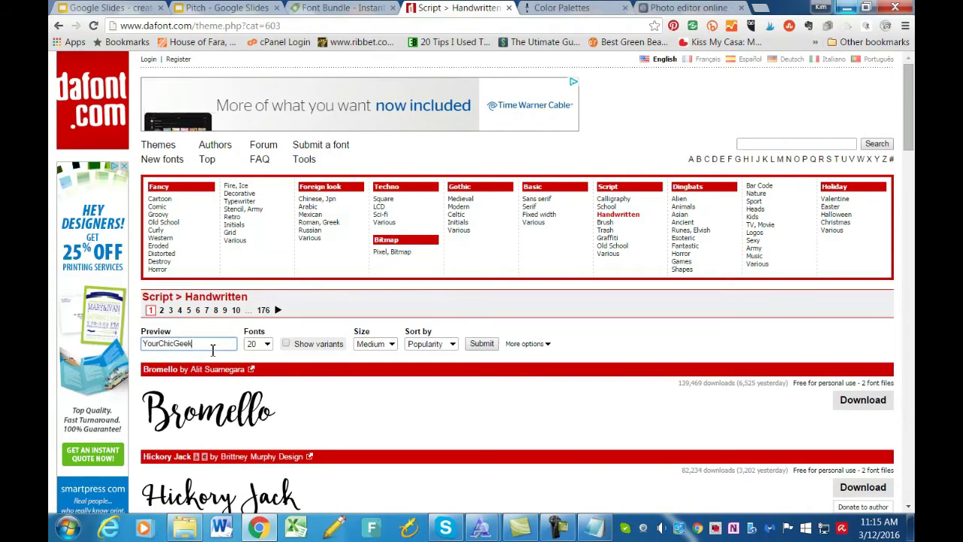
click(481, 343)
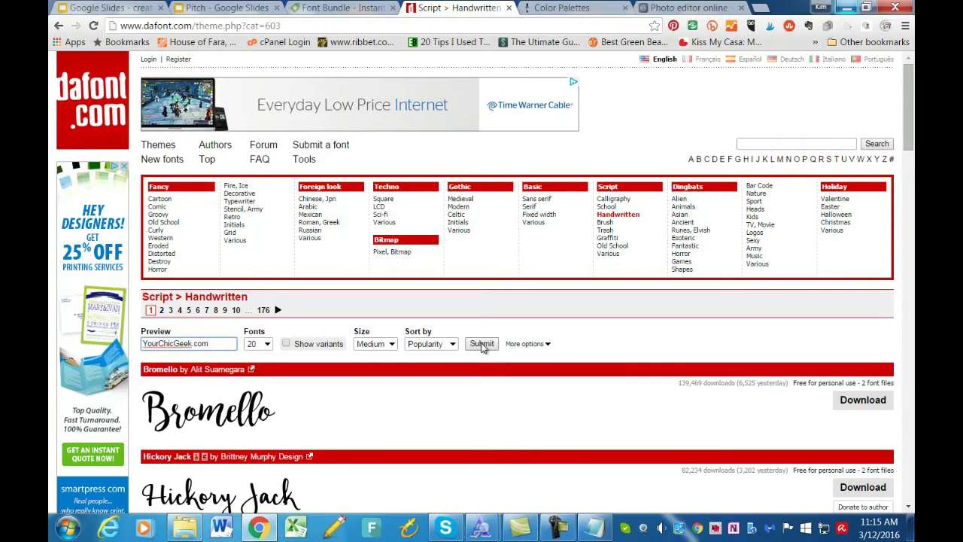
scroll(613, 284, down, 5)
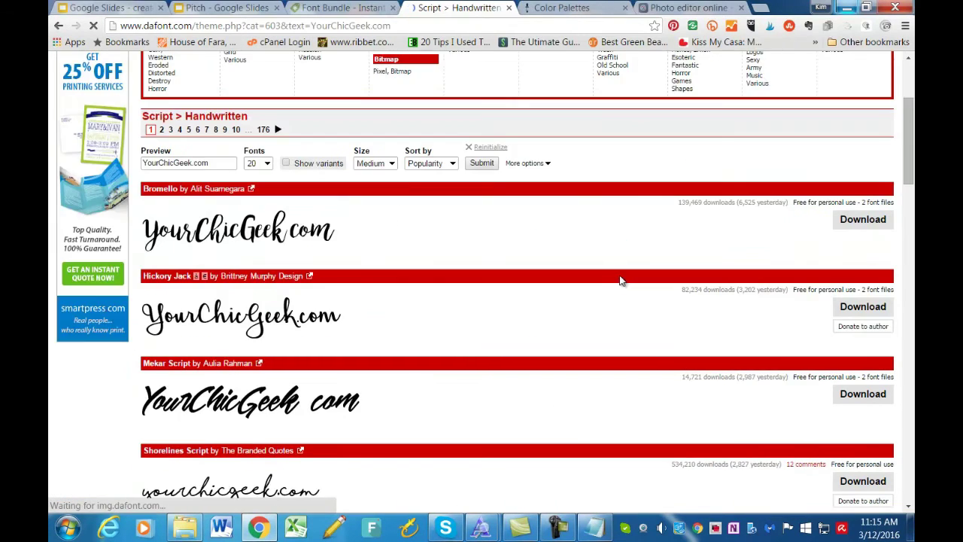
scroll(605, 297, up, 3)
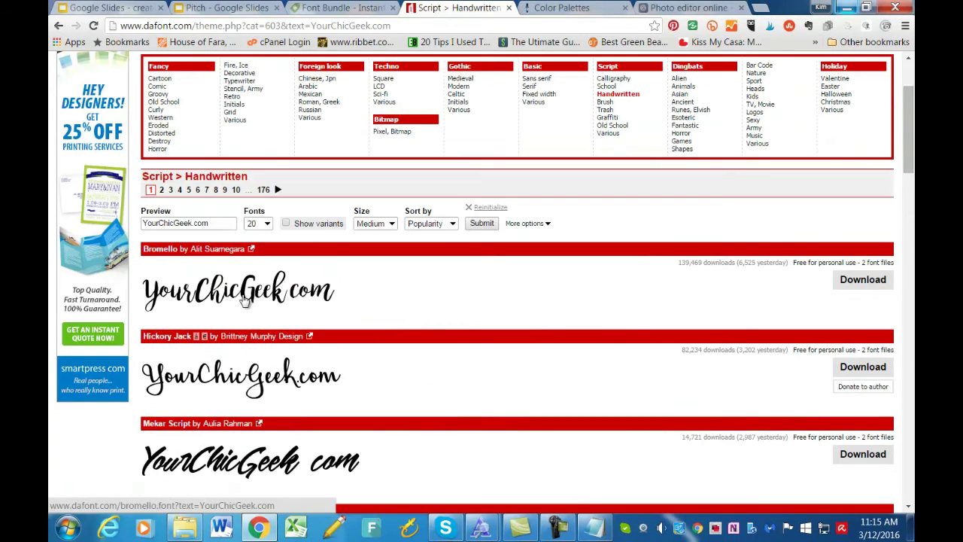
scroll(386, 319, down, 2)
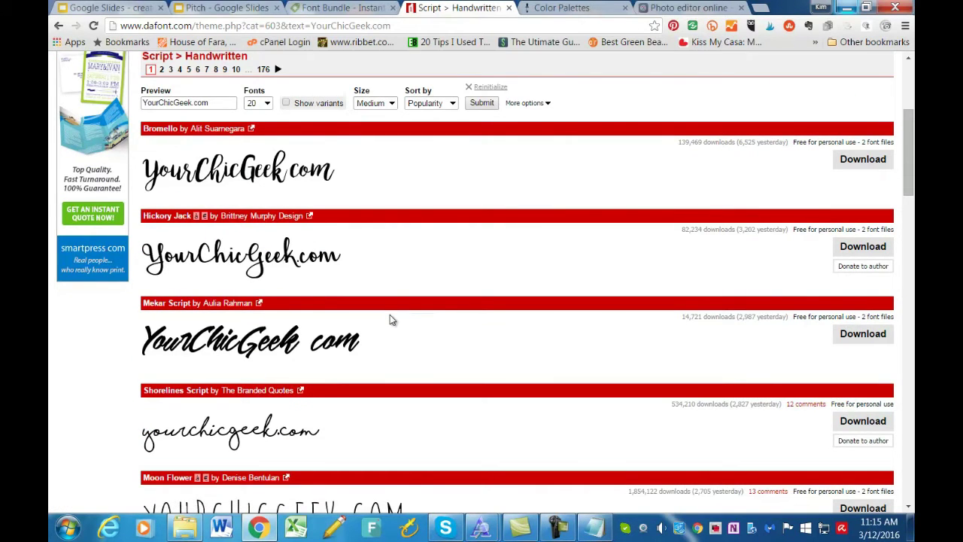
scroll(390, 315, down, 8)
scroll(387, 310, up, 9)
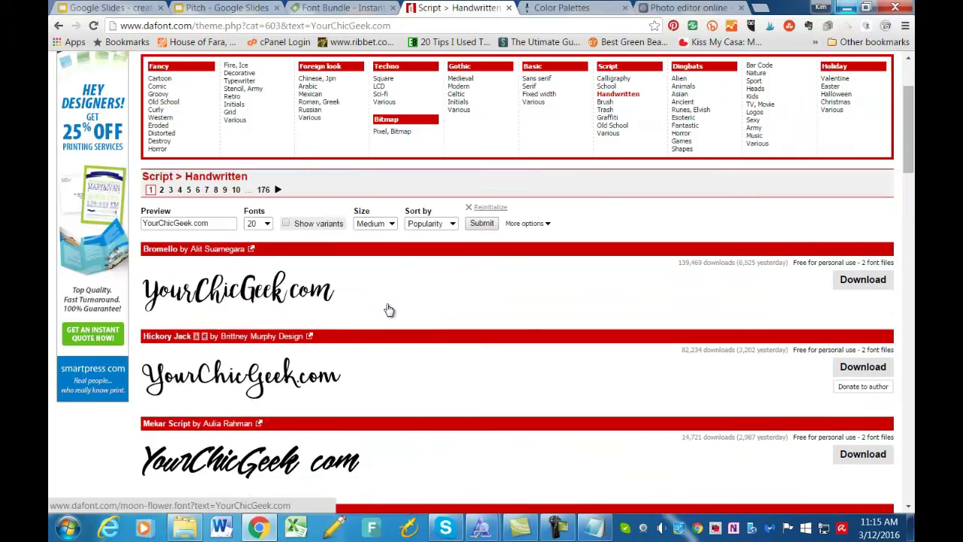
scroll(389, 310, up, 2)
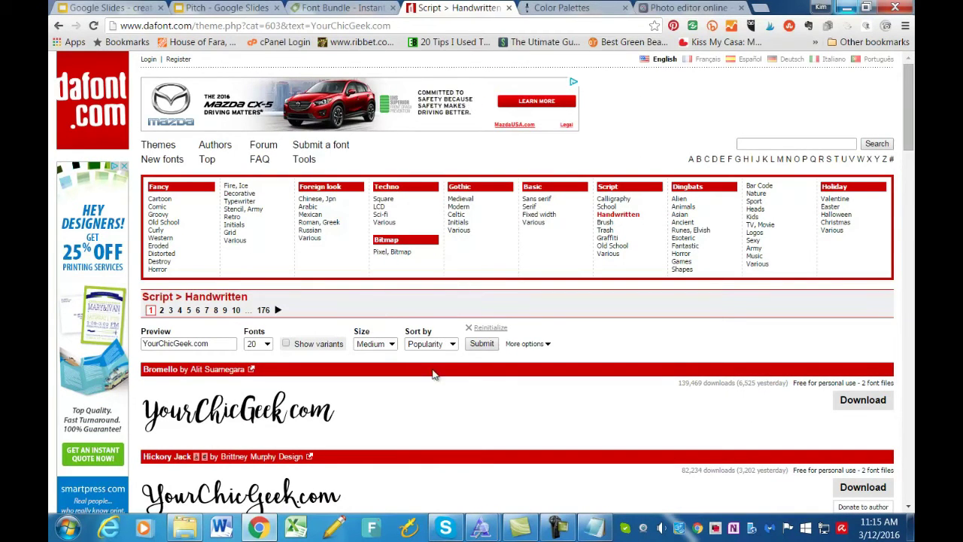
click(547, 345)
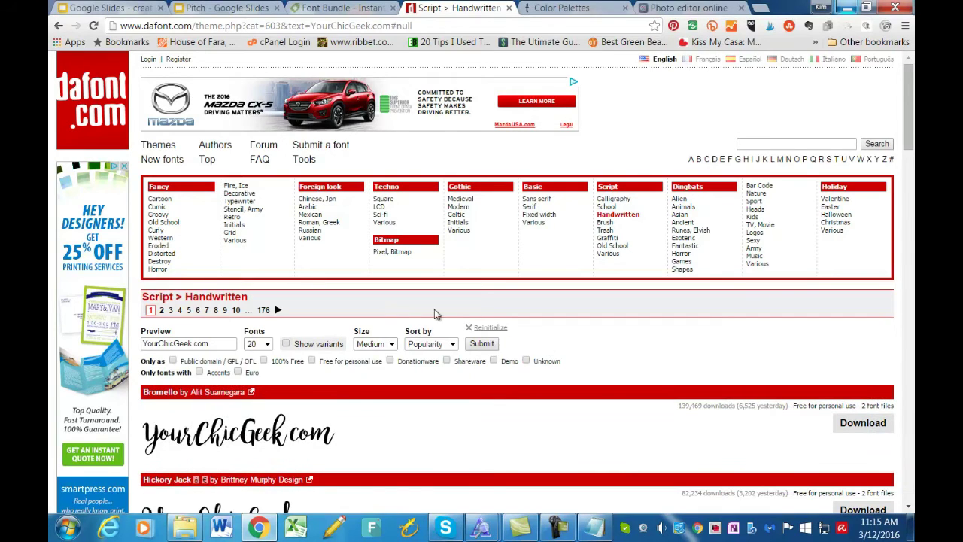
click(263, 361)
Reapply the 100% Free filter, browse the handwritten previews, then return to the Instant Hand Lettering tab.
click(264, 361)
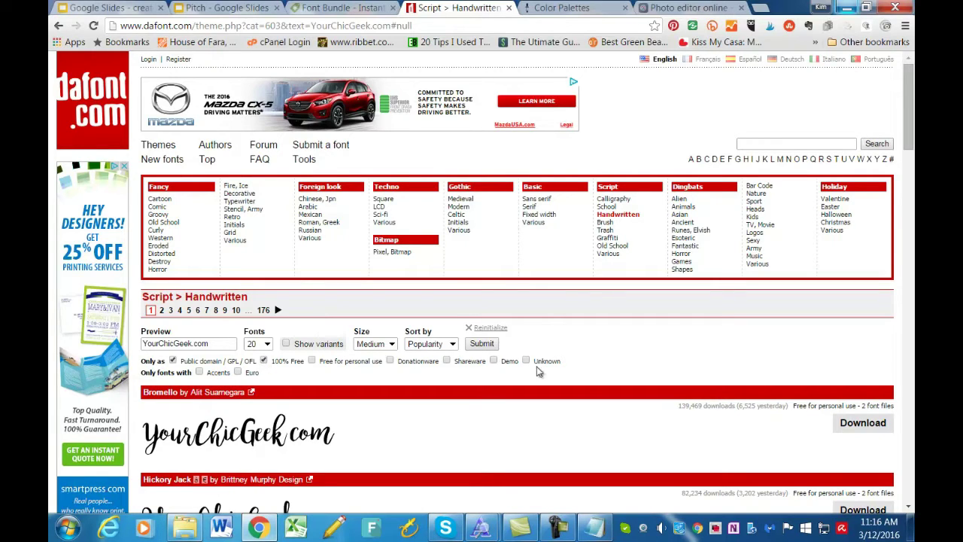
click(482, 344)
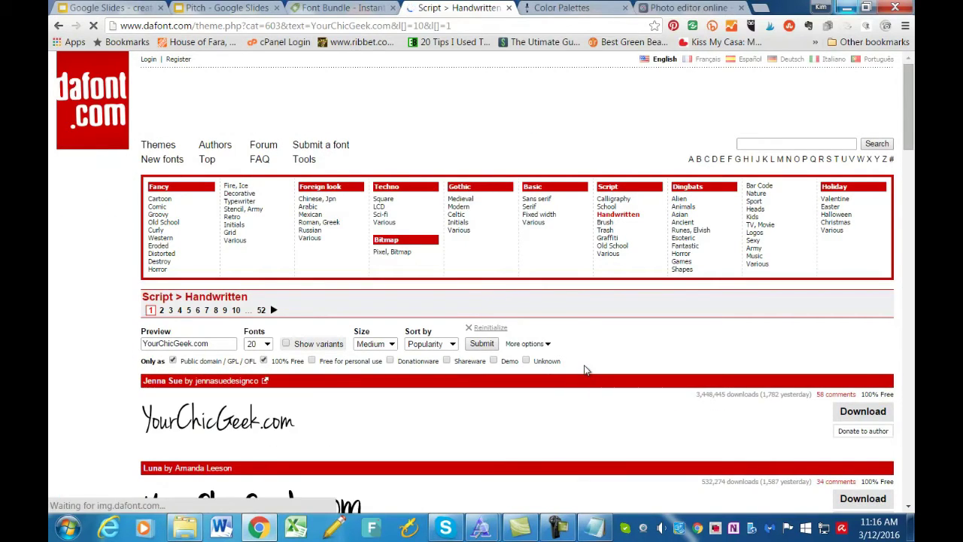
scroll(615, 339, down, 5)
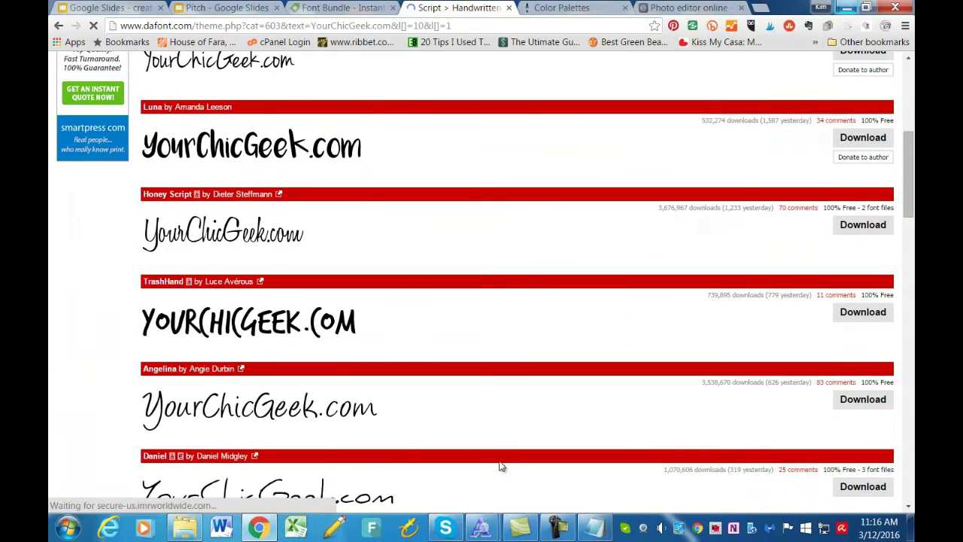
scroll(415, 285, down, 3)
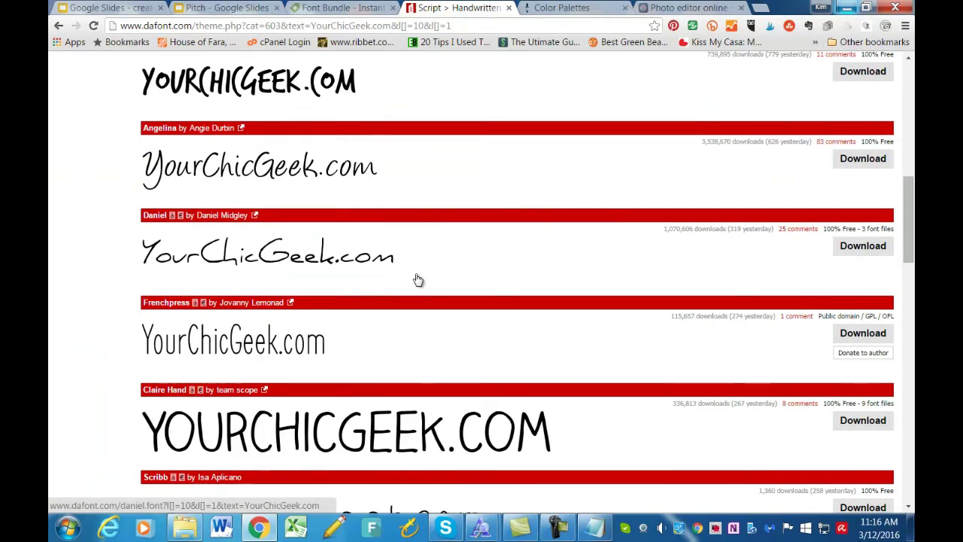
scroll(413, 278, down, 3)
scroll(430, 292, down, 13)
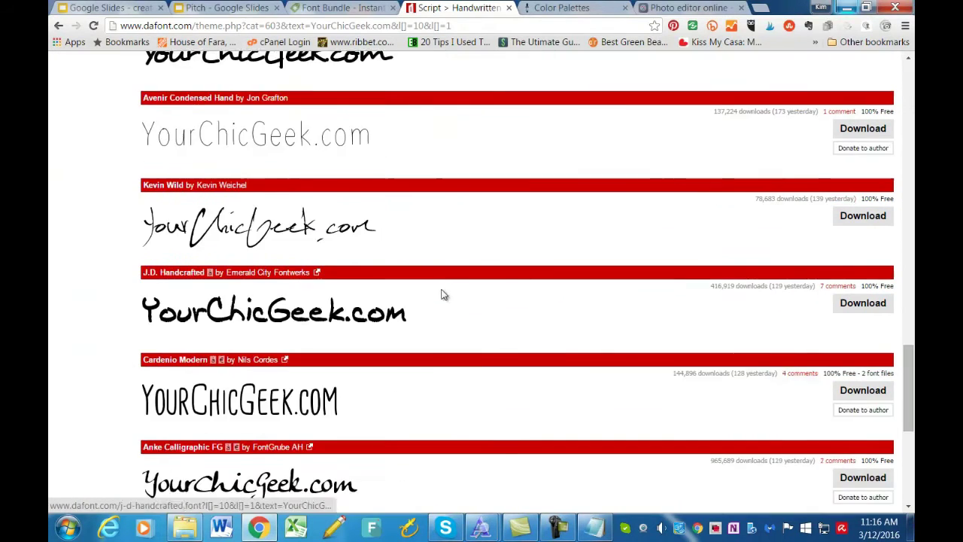
scroll(442, 285, up, 4)
scroll(442, 286, up, 20)
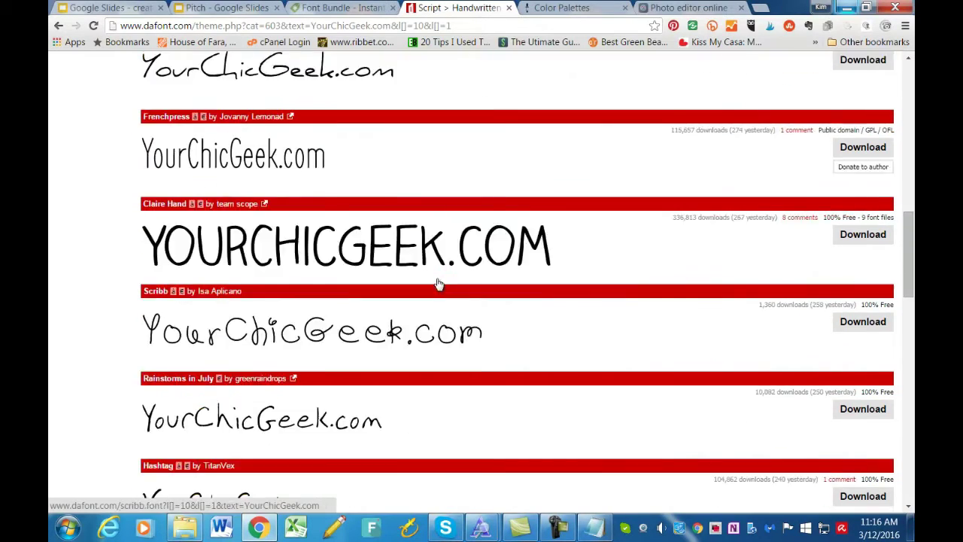
scroll(432, 280, up, 1)
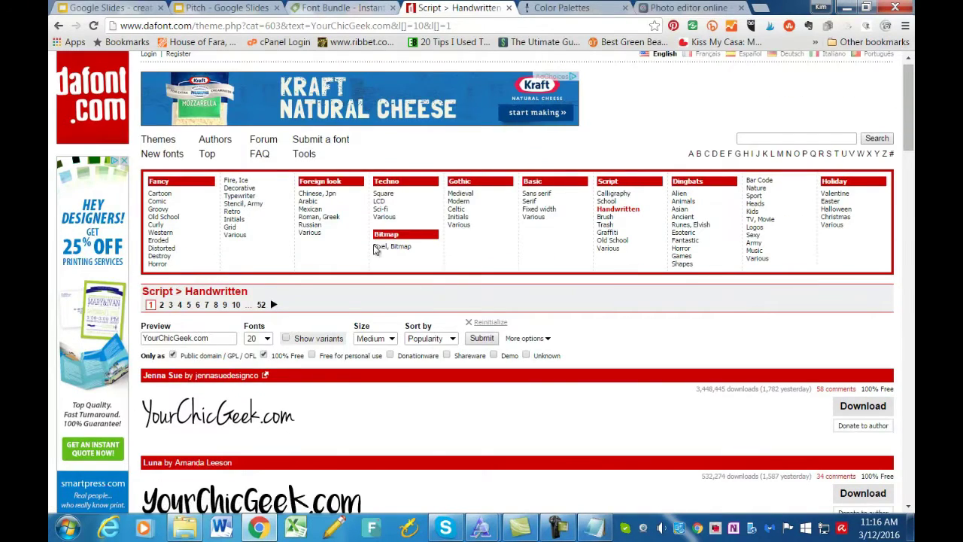
scroll(325, 344, down, 1)
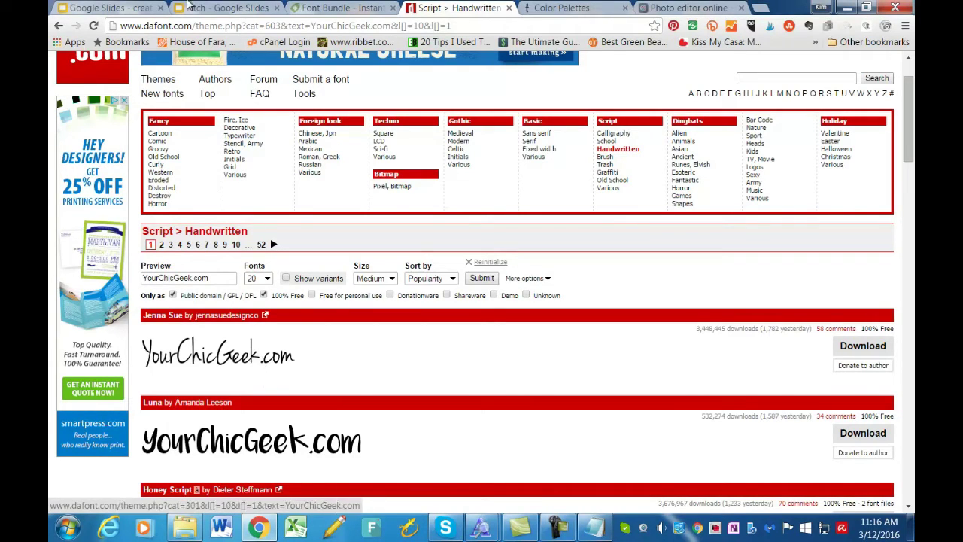
click(331, 7)
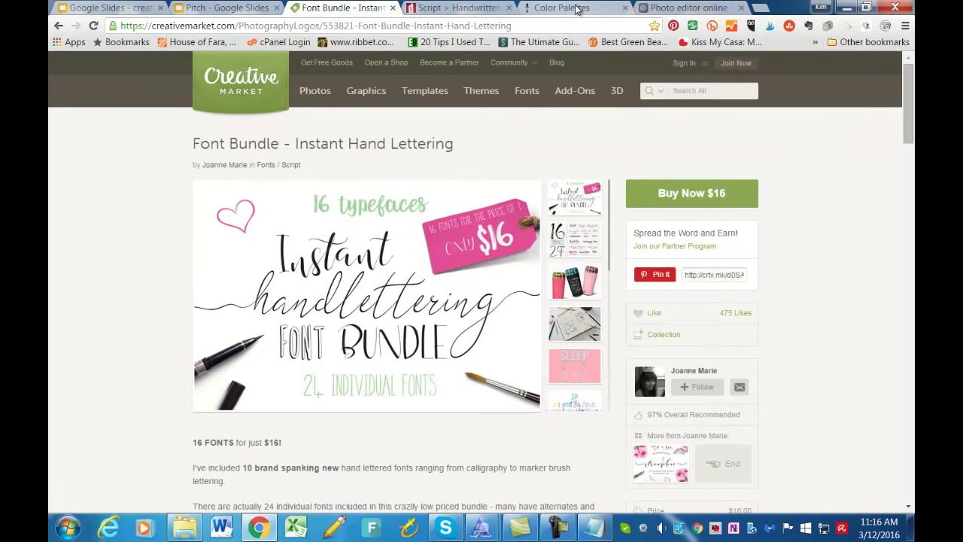
Minimize Chrome and Notepad and open the desktop Handlettering Bundle folder.
click(661, 10)
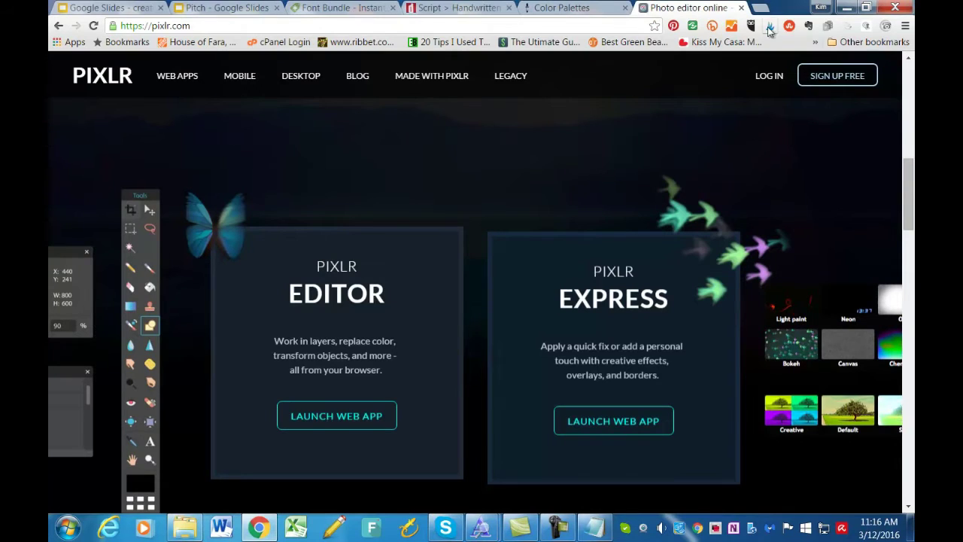
click(846, 8)
click(555, 161)
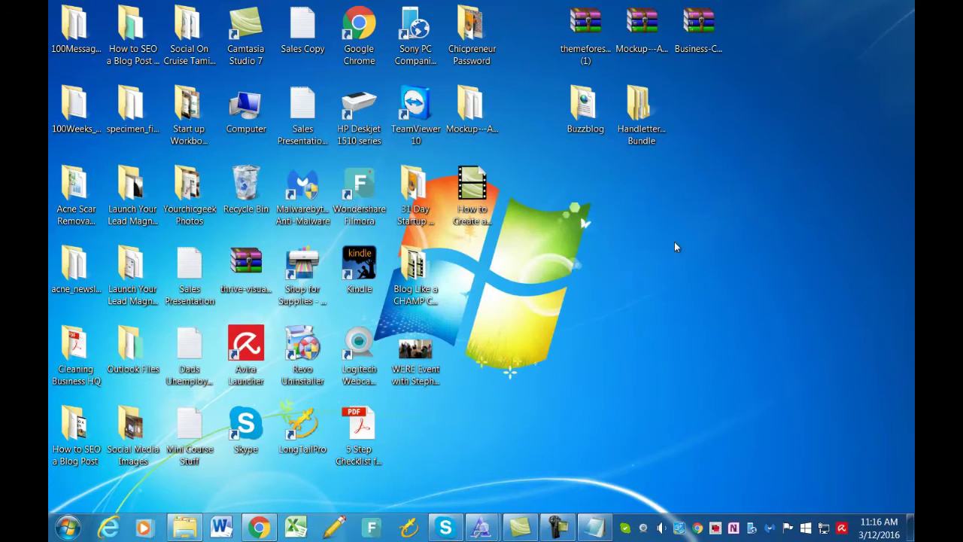
double_click(638, 131)
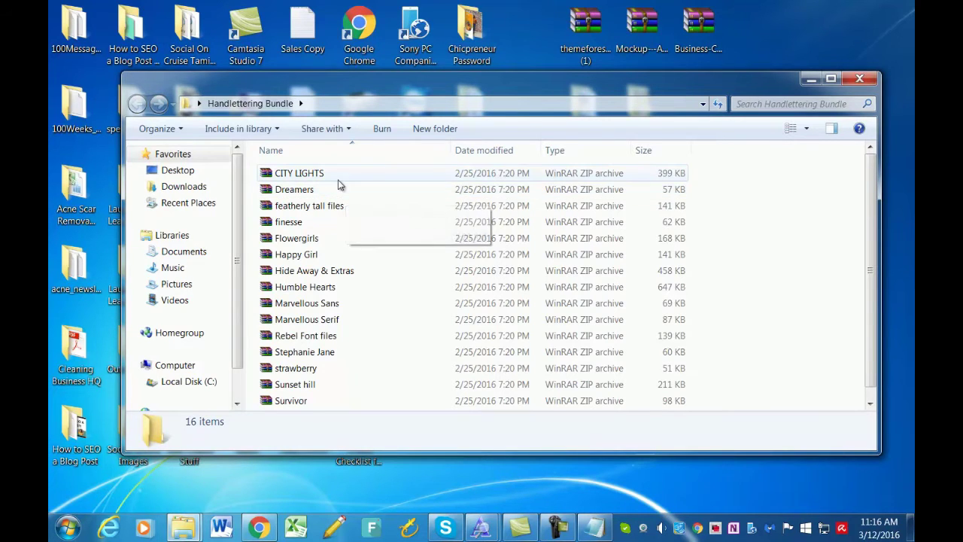
scroll(342, 196, down, 1)
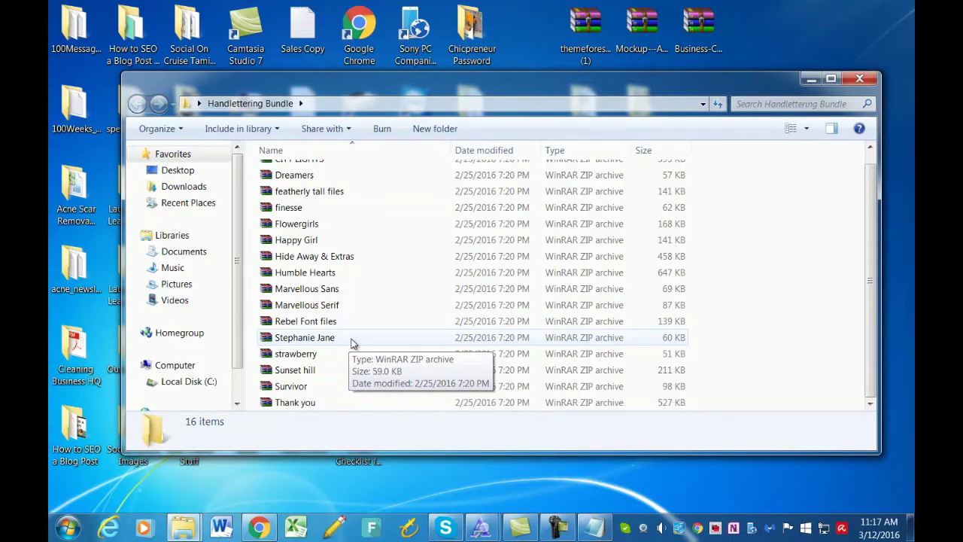
Briefly bring back the Pixlr browser, then close and reopen the Handlettering Bundle folder.
click(258, 527)
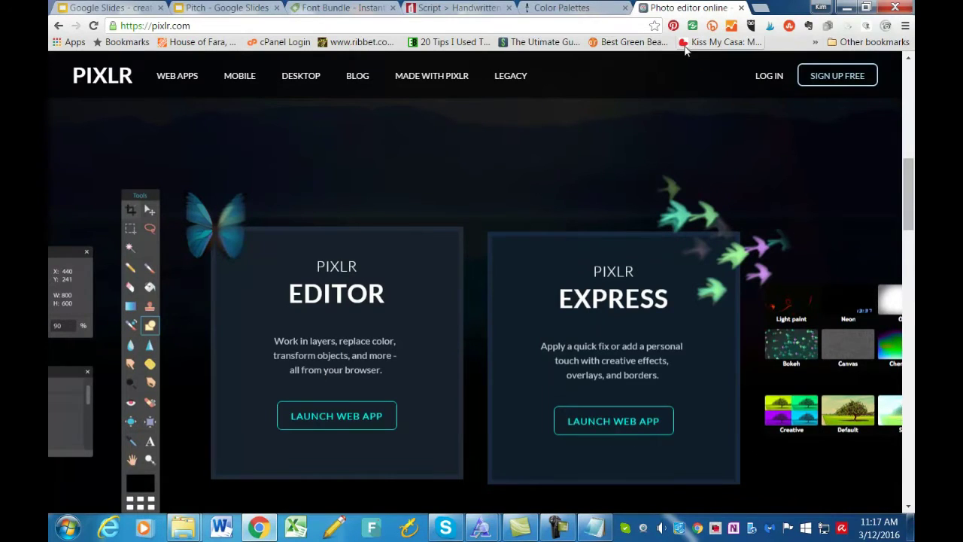
click(847, 8)
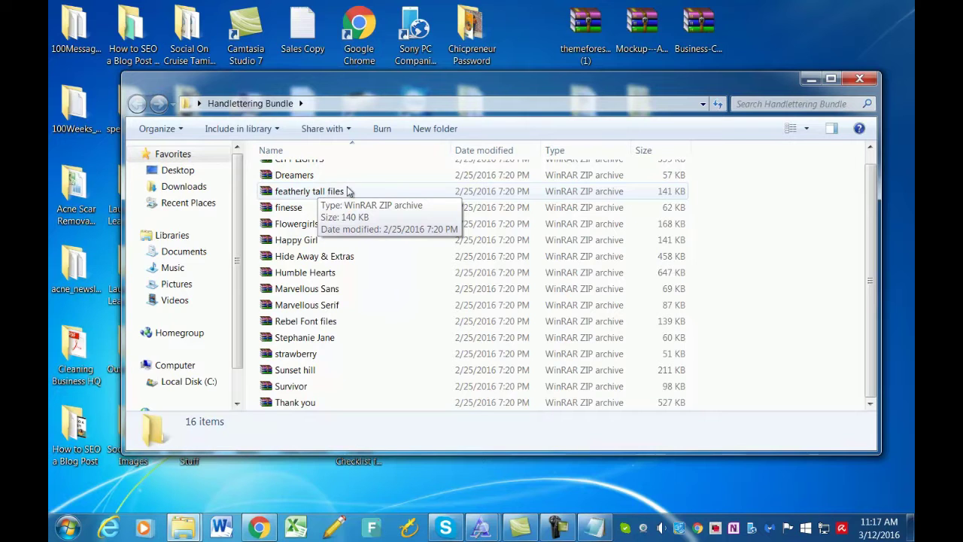
click(859, 78)
double_click(644, 126)
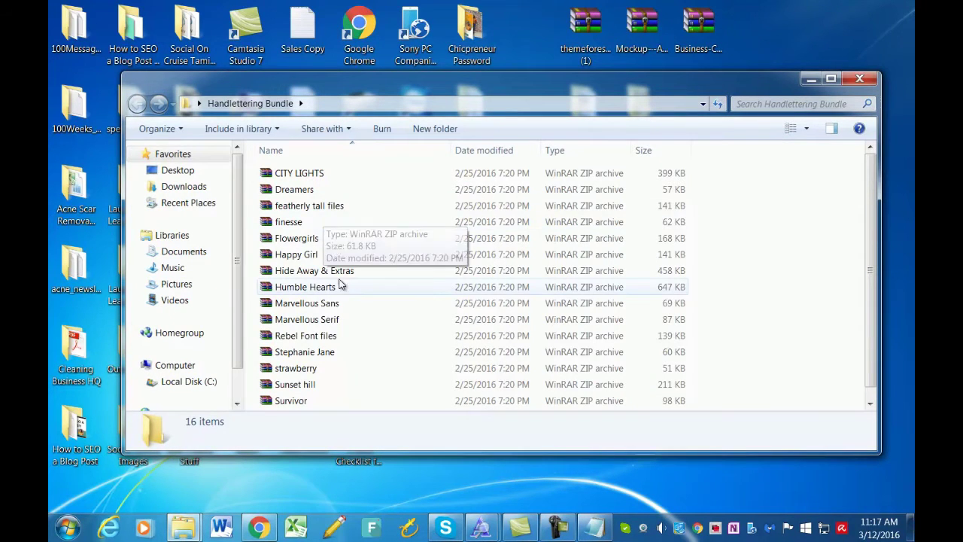
Open Stephanie Jane.zip in WinRAR and preview the Stephanie Jane.ttf font from its folder.
double_click(312, 353)
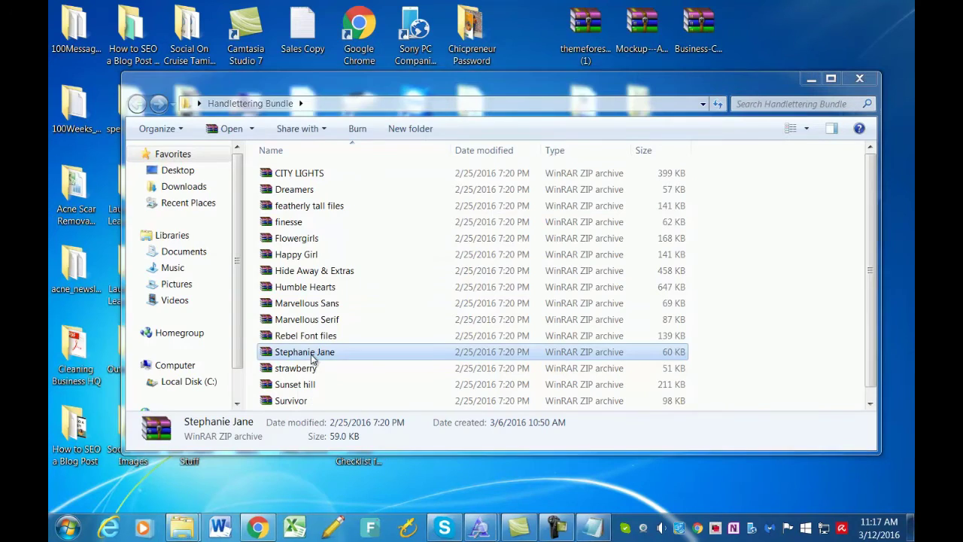
drag(530, 76, 553, 79)
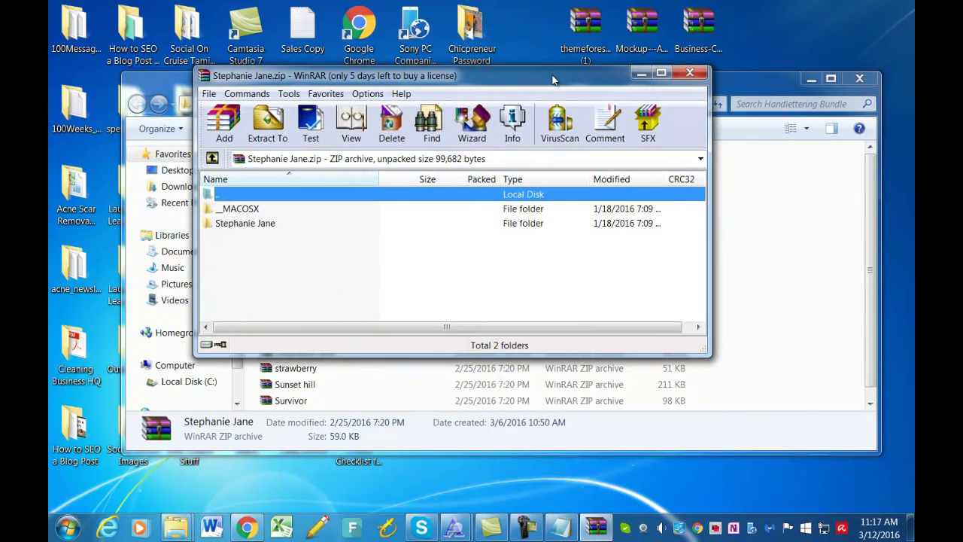
double_click(262, 225)
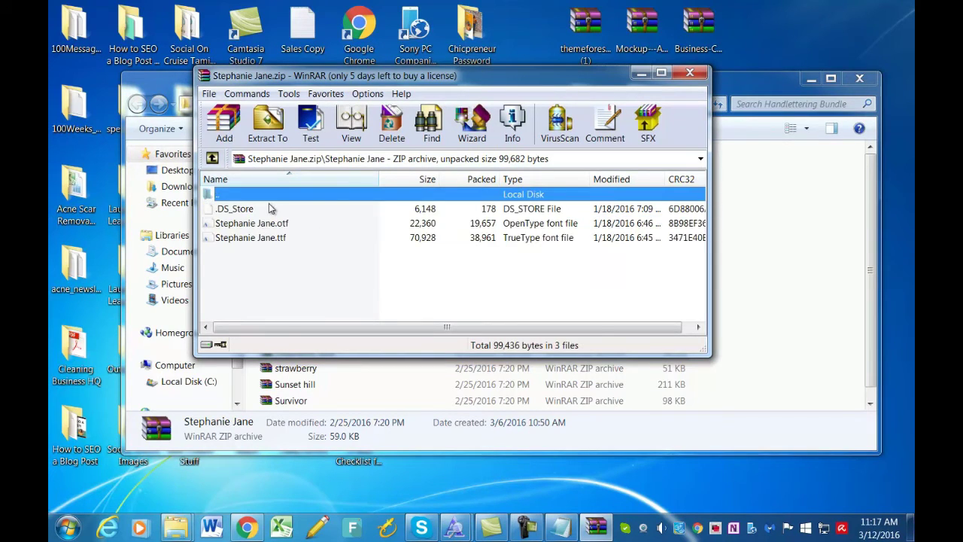
click(212, 159)
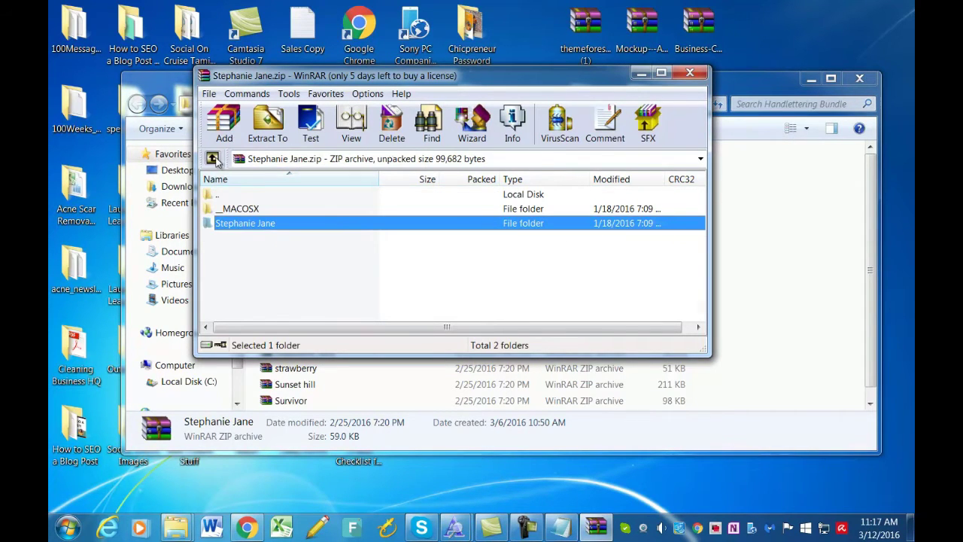
click(213, 159)
double_click(269, 326)
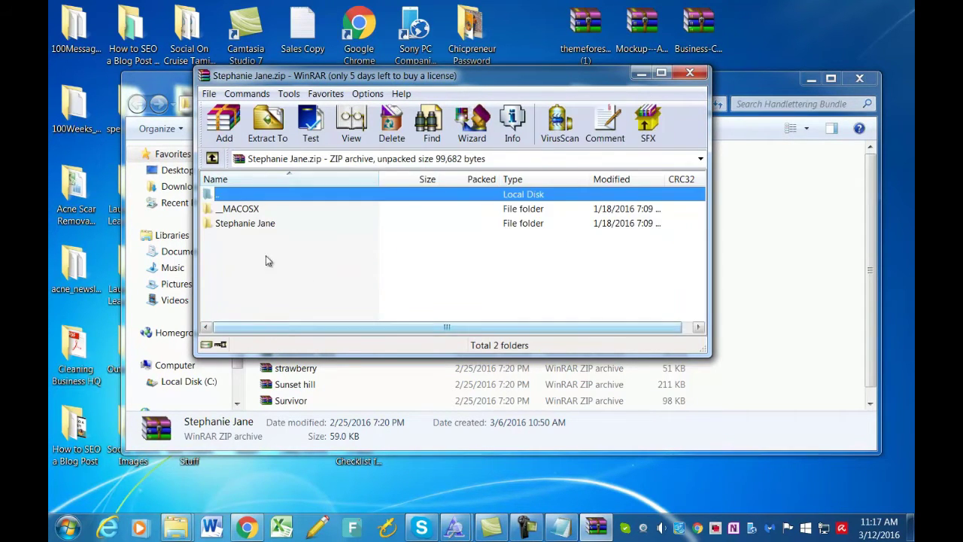
double_click(271, 224)
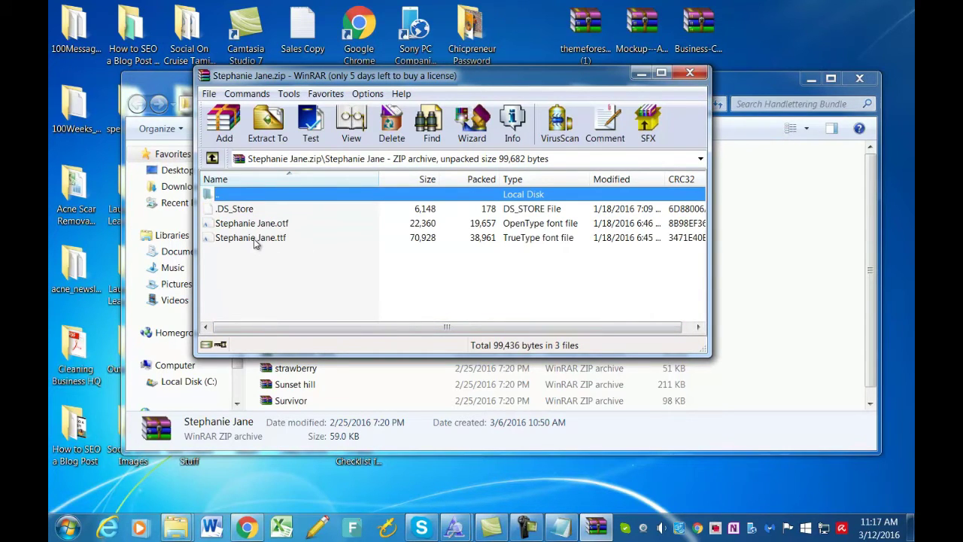
click(254, 238)
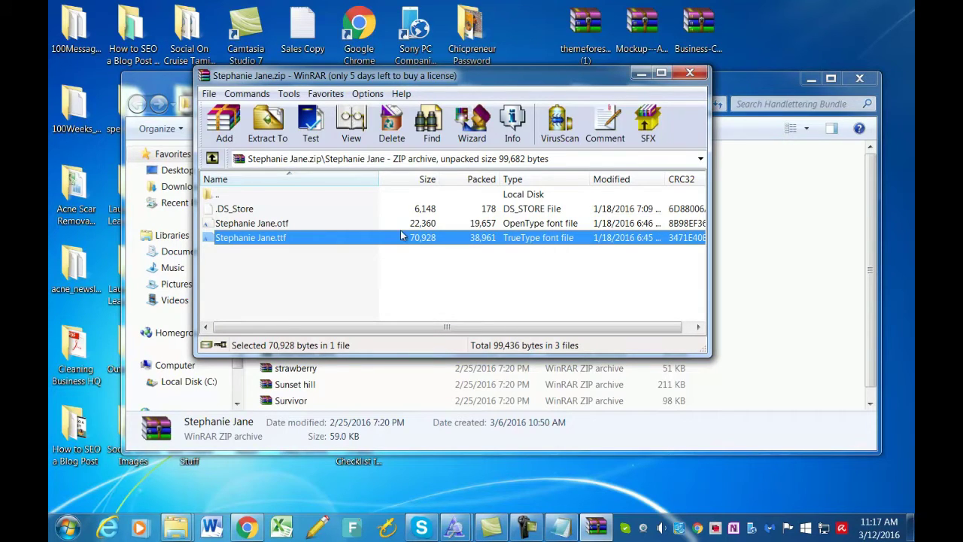
double_click(280, 239)
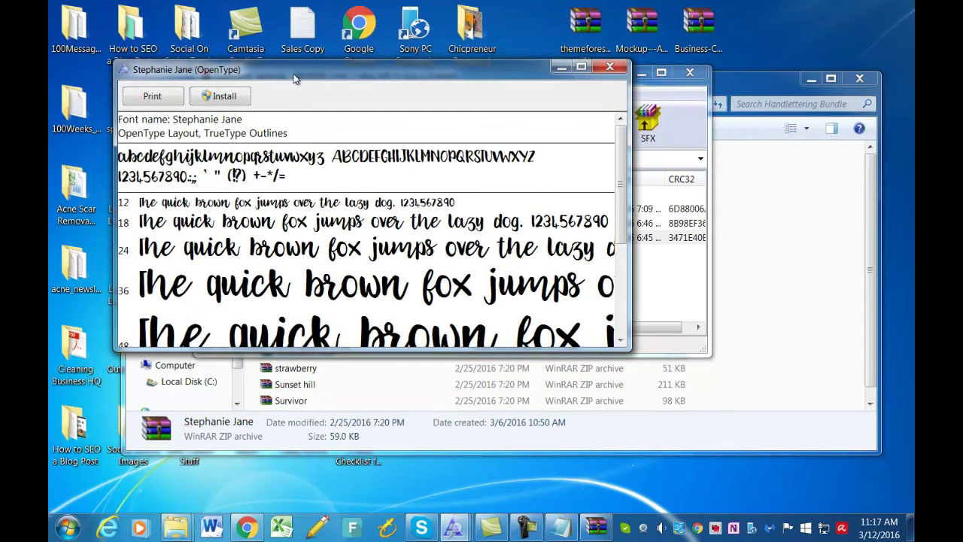
Install Stephanie Jane over the existing copy, then close the font preview and archive windows.
click(232, 101)
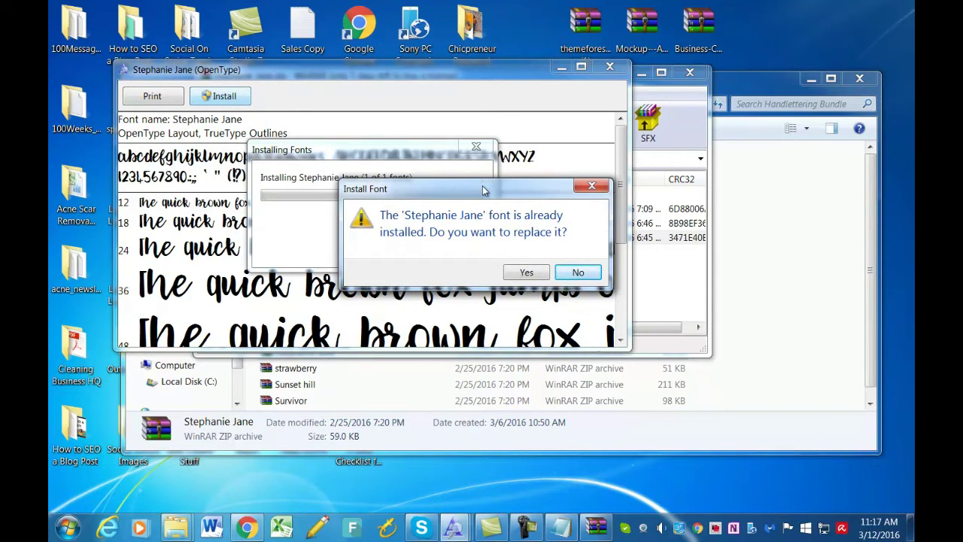
click(527, 274)
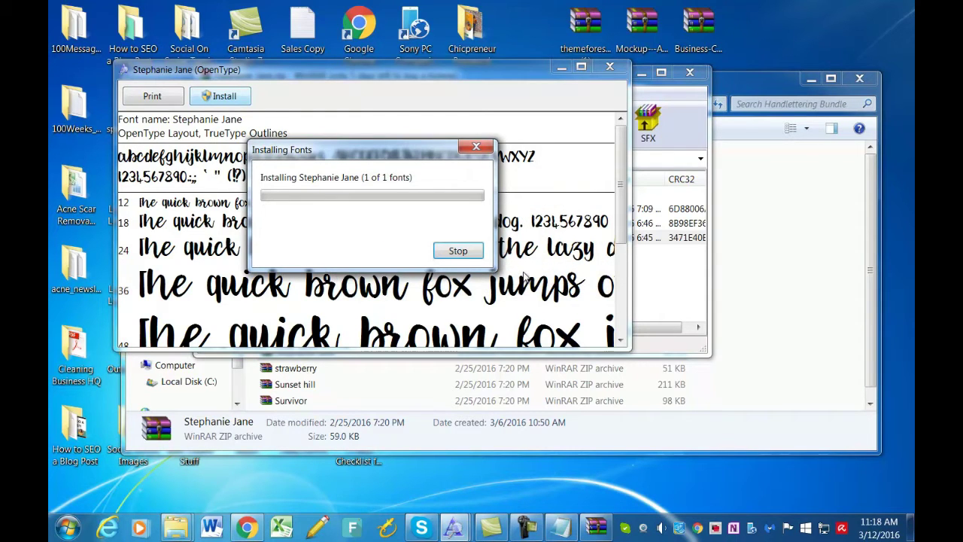
click(609, 66)
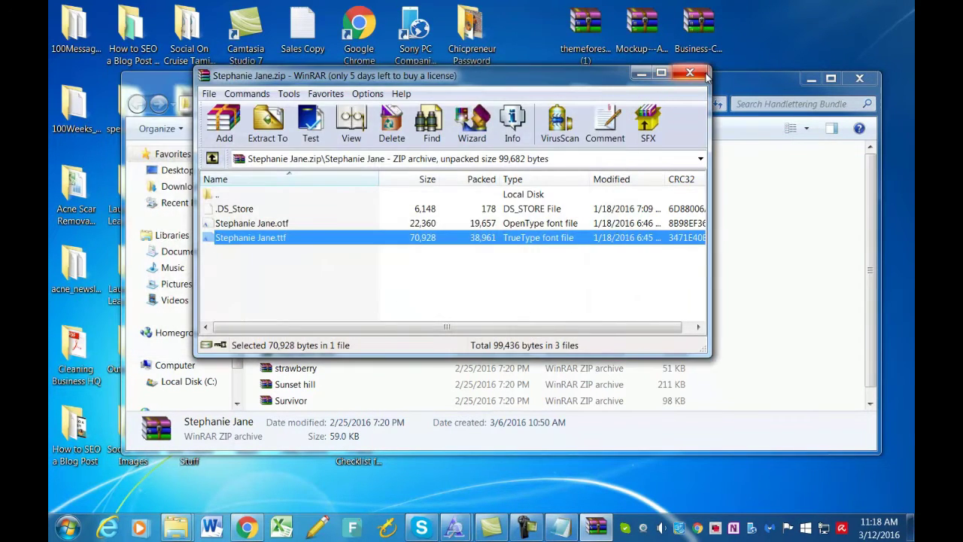
click(689, 72)
Enter 'Stephanie Jane' after Primary Font in the Notepad notes, then minimize them.
click(859, 78)
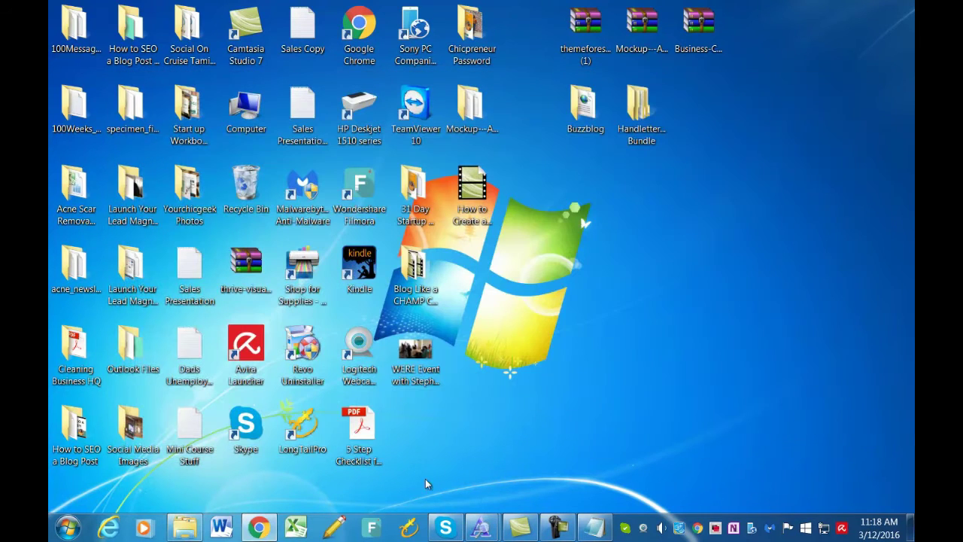
click(258, 526)
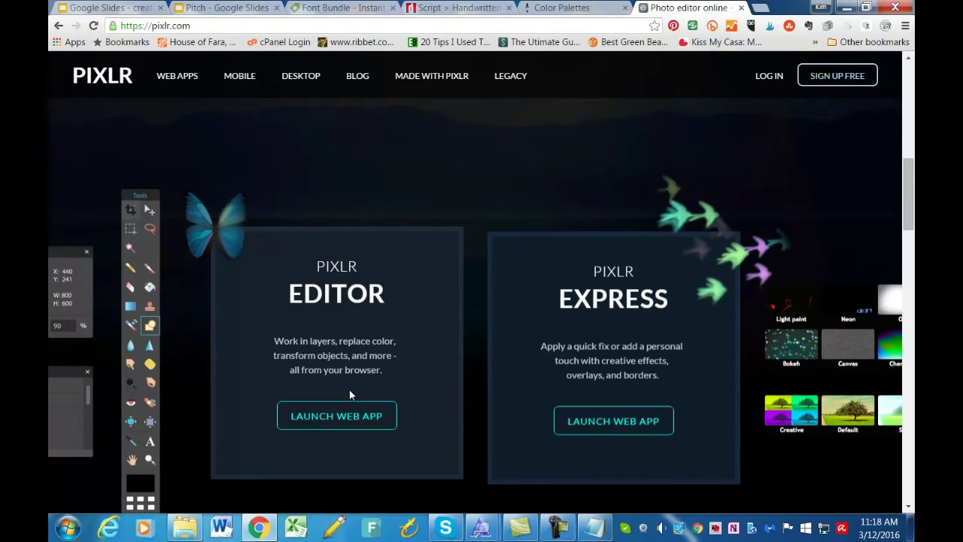
click(594, 526)
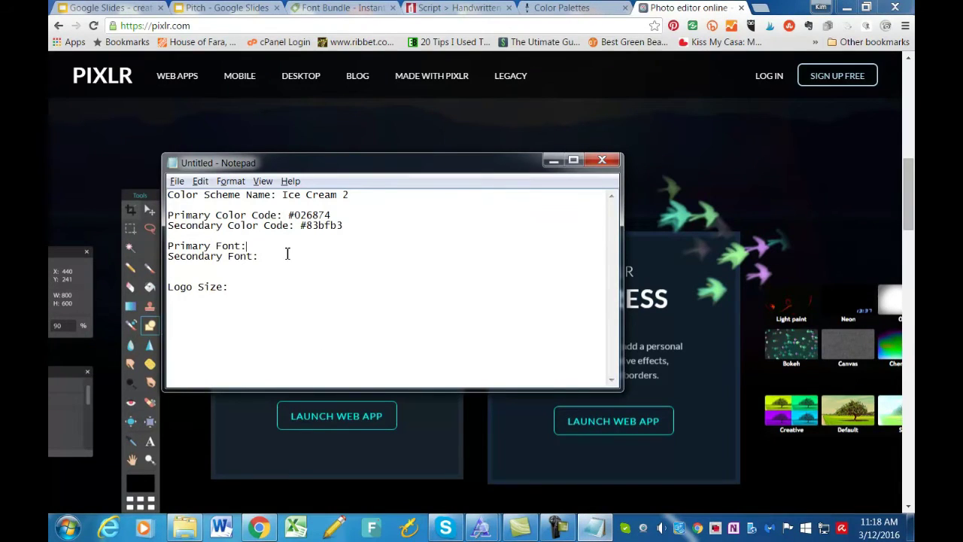
text(phanie Jayne)
key(BackSpace)
key(BackSpace)
key(BackSpace)
text(ne)
click(272, 256)
click(554, 160)
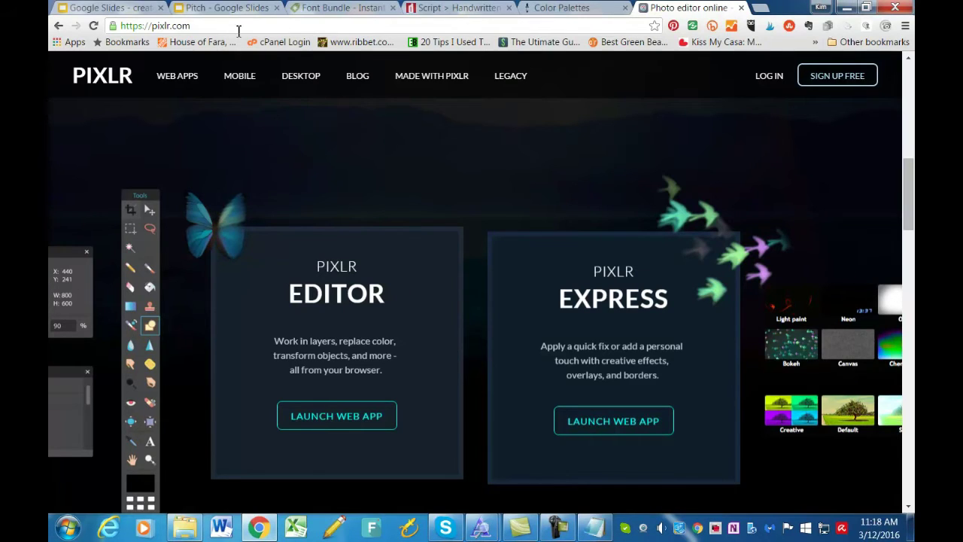
Launch Pixlr Editor and start a new image named 'YourChicGeek.com Test Logo'.
click(343, 425)
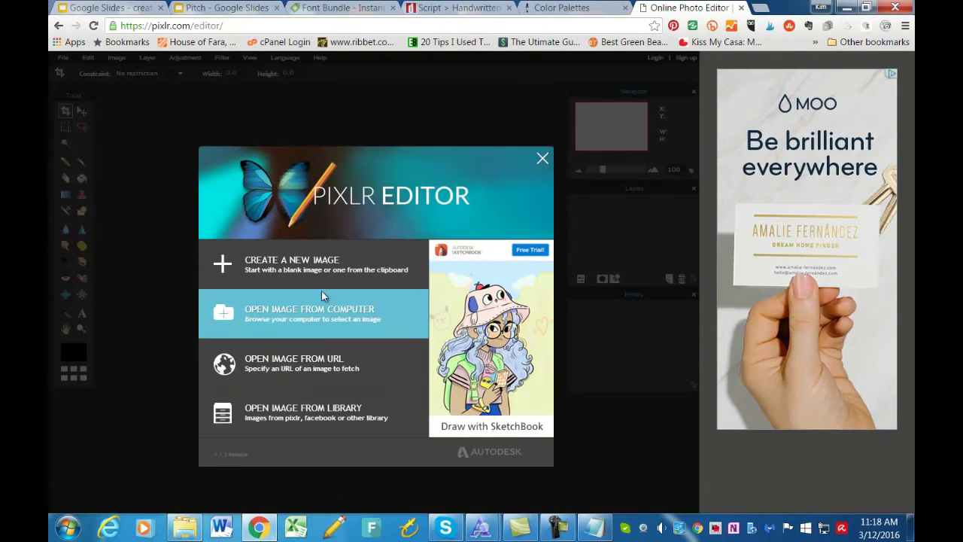
click(285, 267)
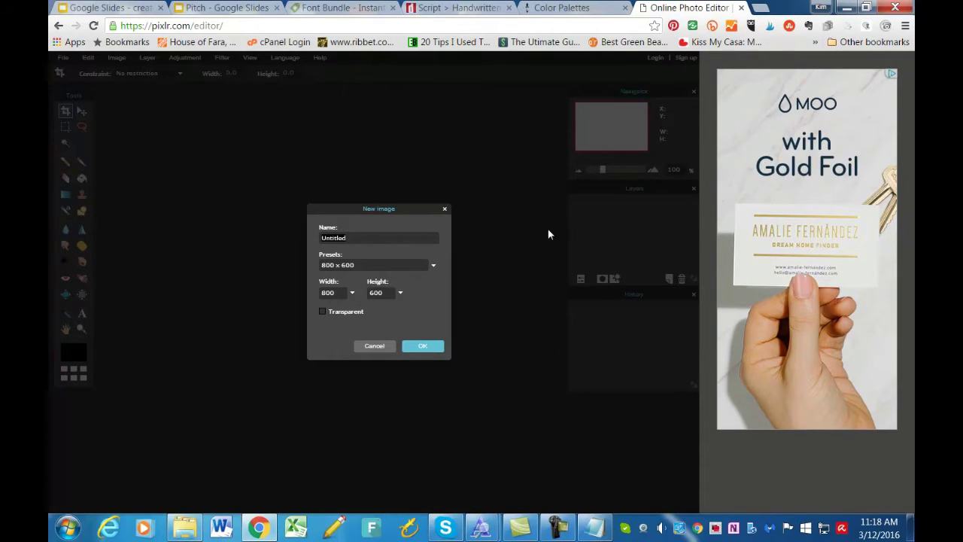
text(YourChicGe)
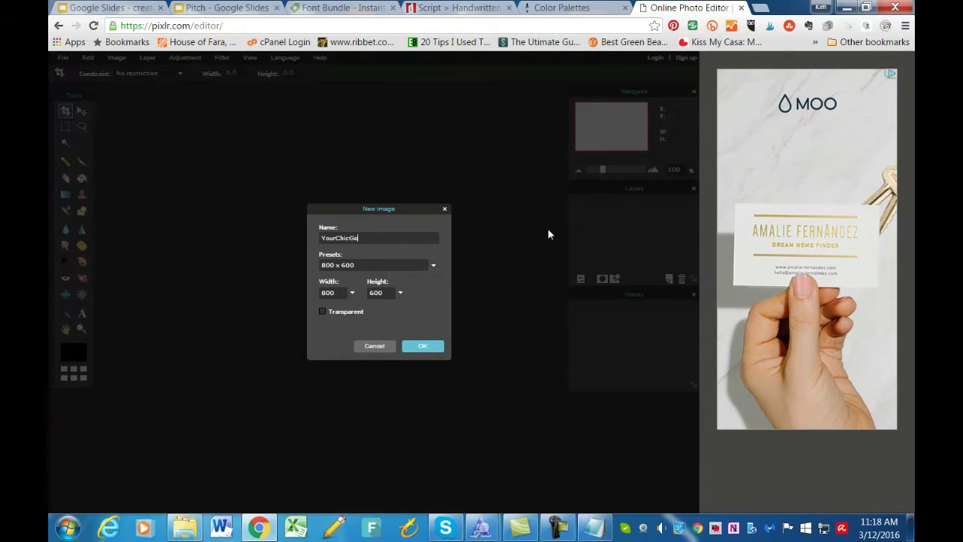
text(ek.com )
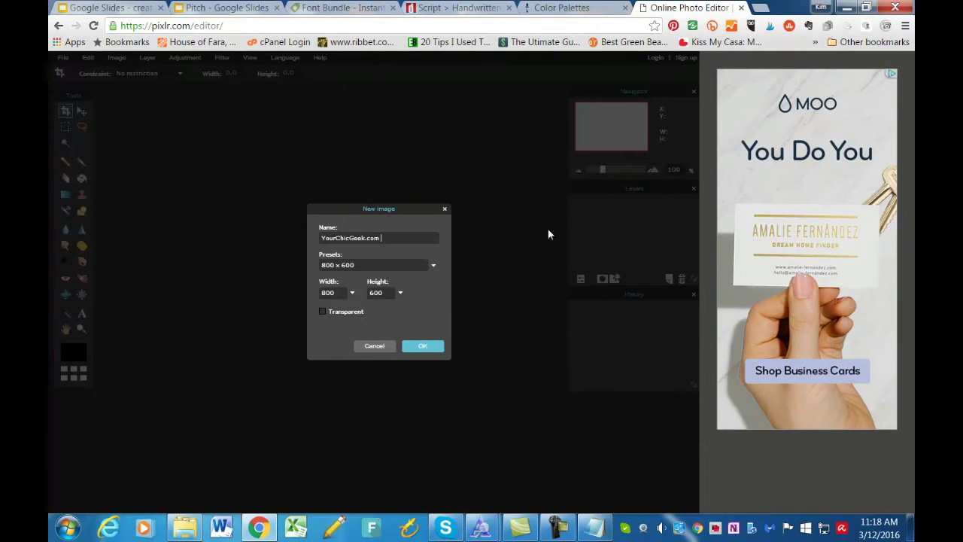
text(Test Logo)
click(420, 241)
Open yourchicgeek.com in a new browser tab.
click(762, 8)
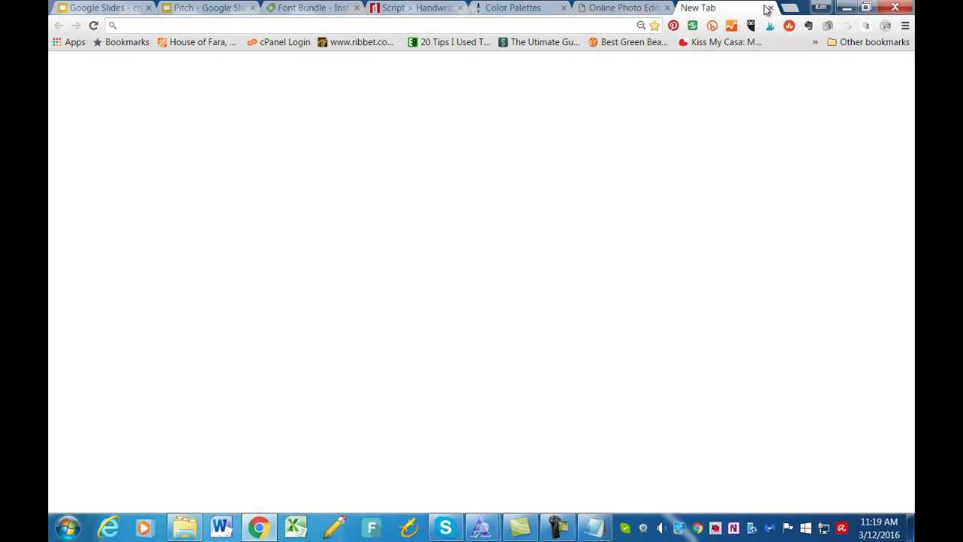
text(yourchicge)
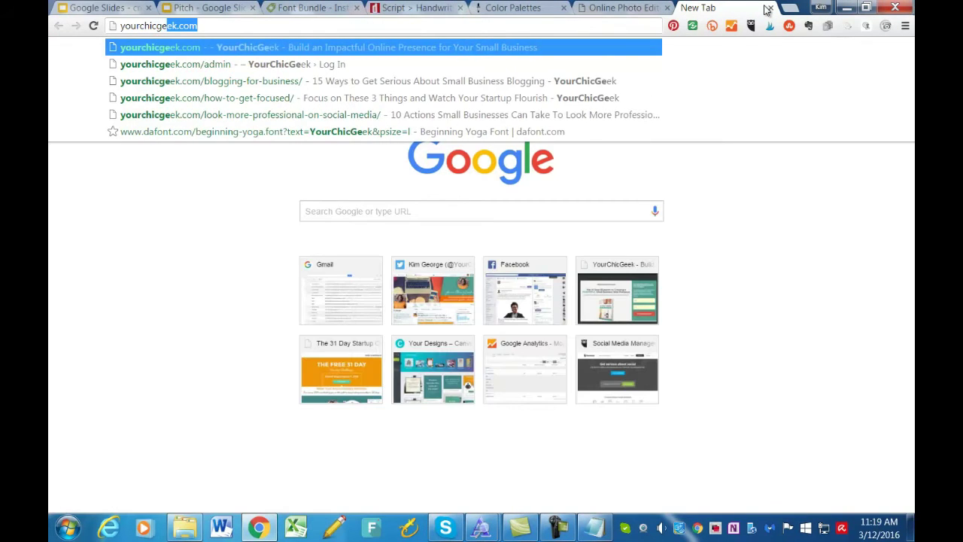
key(Return)
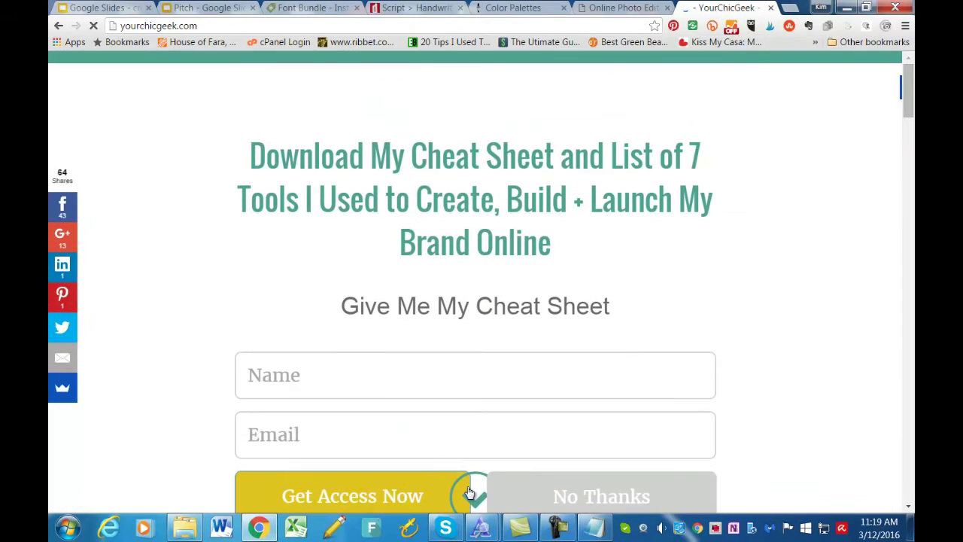
scroll(503, 430, down, 3)
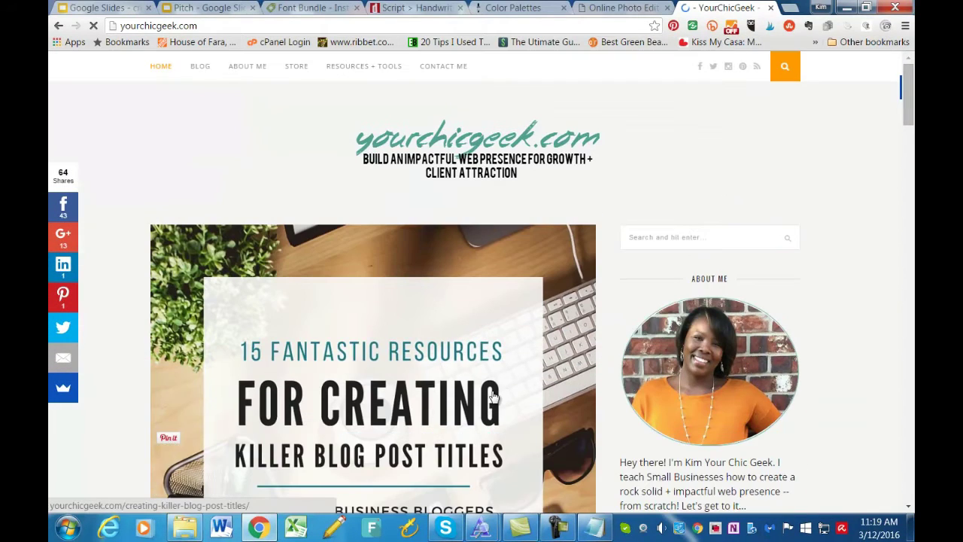
Save the site's header logo to the Desktop as YourChicGeek-Logo-5.png and dismiss the resource popup.
right_click(459, 153)
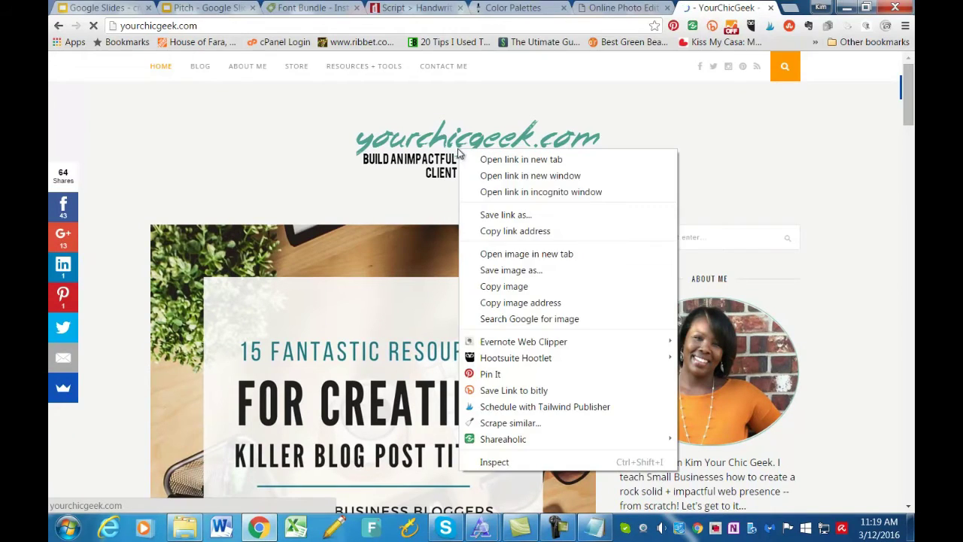
click(523, 270)
click(141, 189)
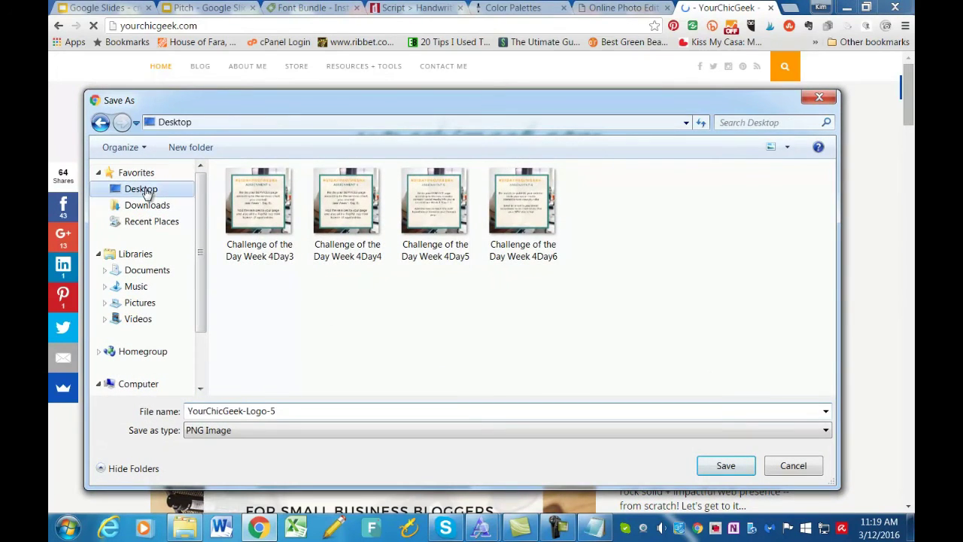
click(723, 465)
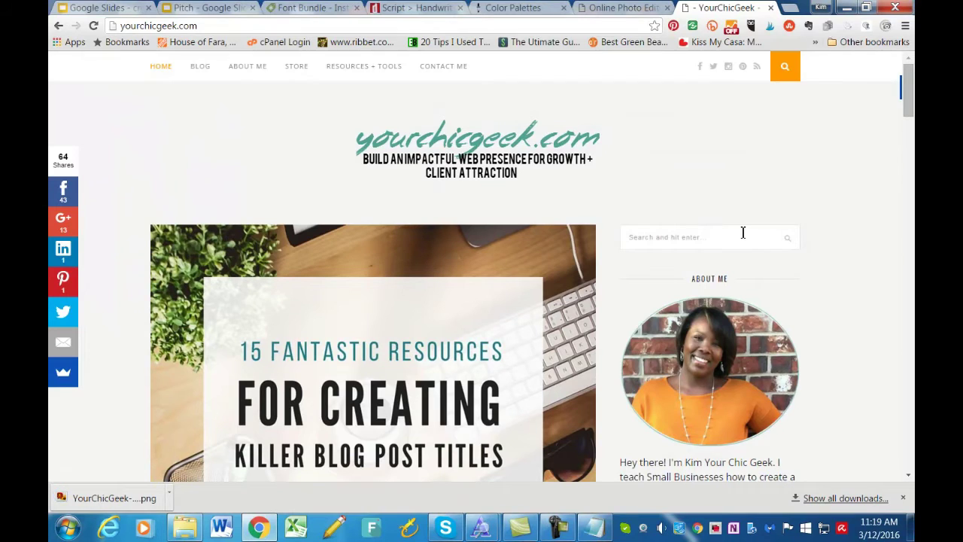
mouse_move(789, 15)
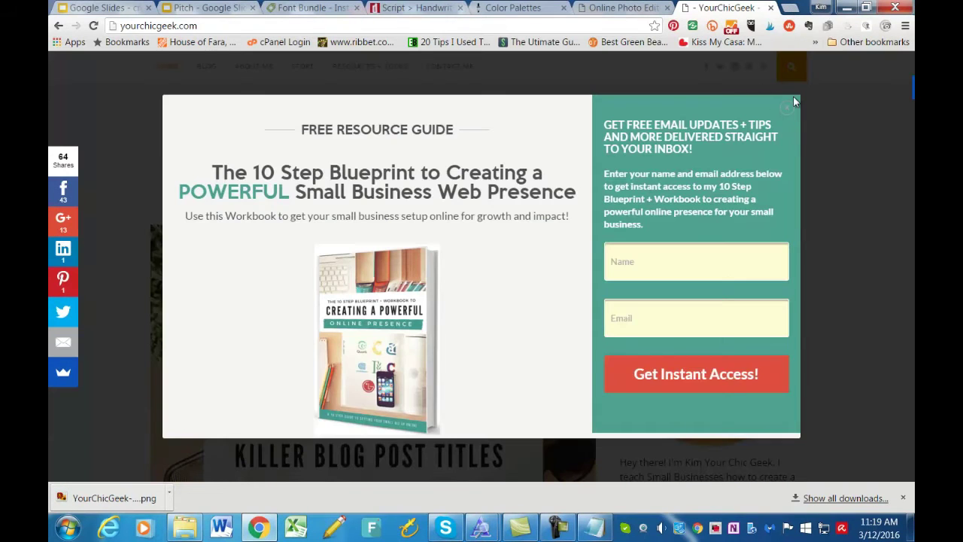
click(790, 105)
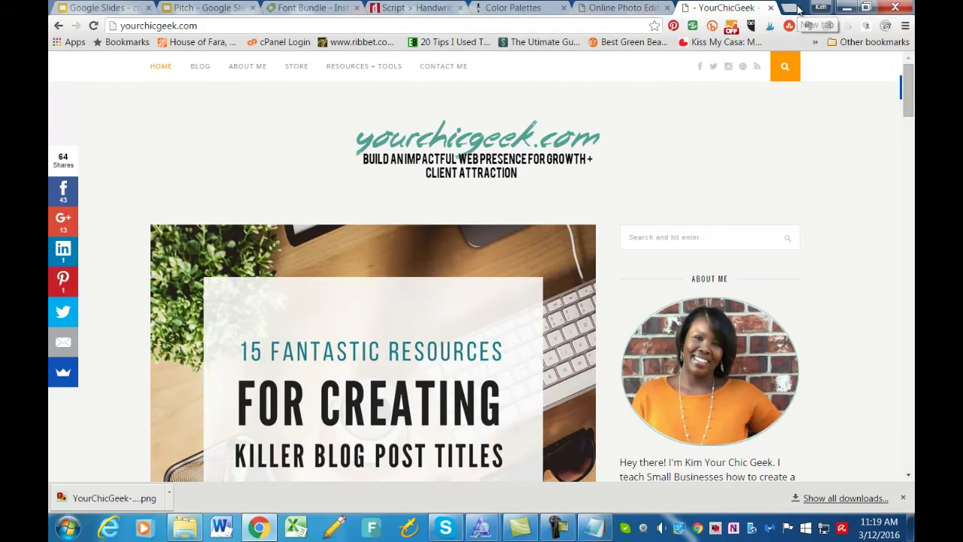
click(796, 7)
Load picresize.com in the new tab.
text(pics)
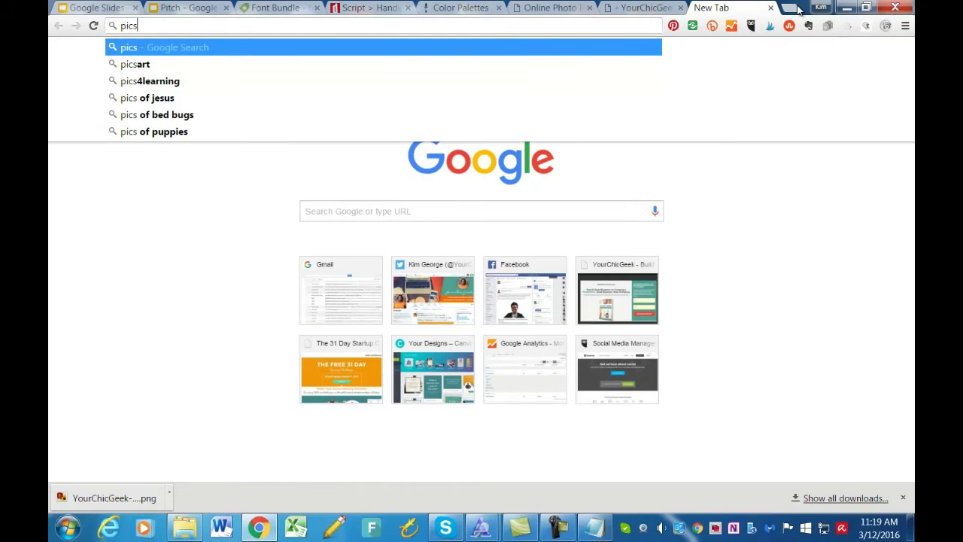
key(BackSpace)
text(r)
key(Return)
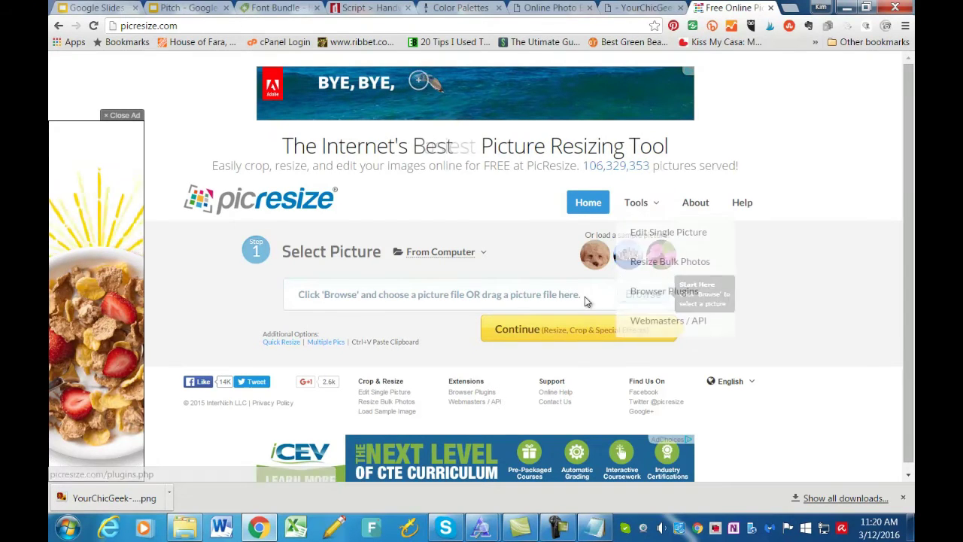
Upload YourChicGeek-Logo-5.png and continue to the edit page showing its 428 x 123 size.
mouse_move(662, 301)
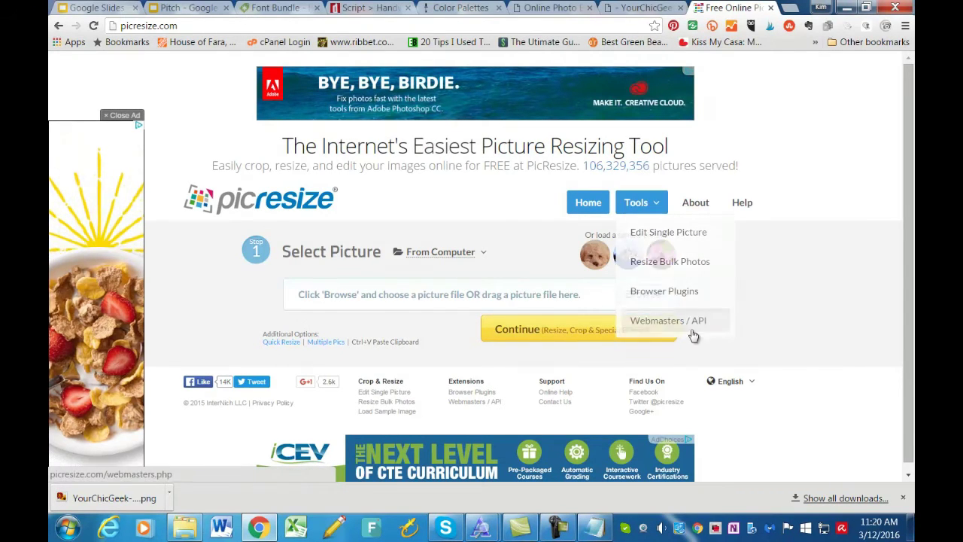
click(578, 290)
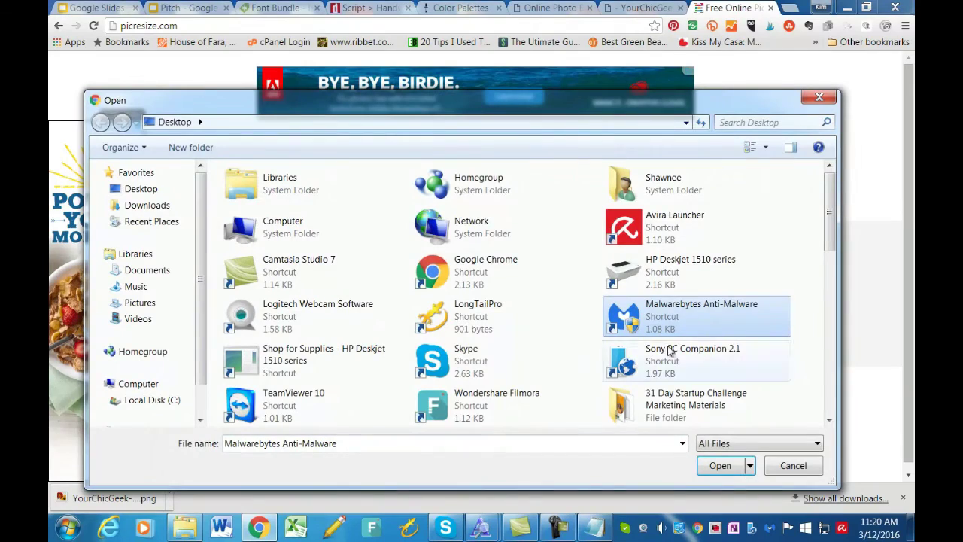
click(793, 465)
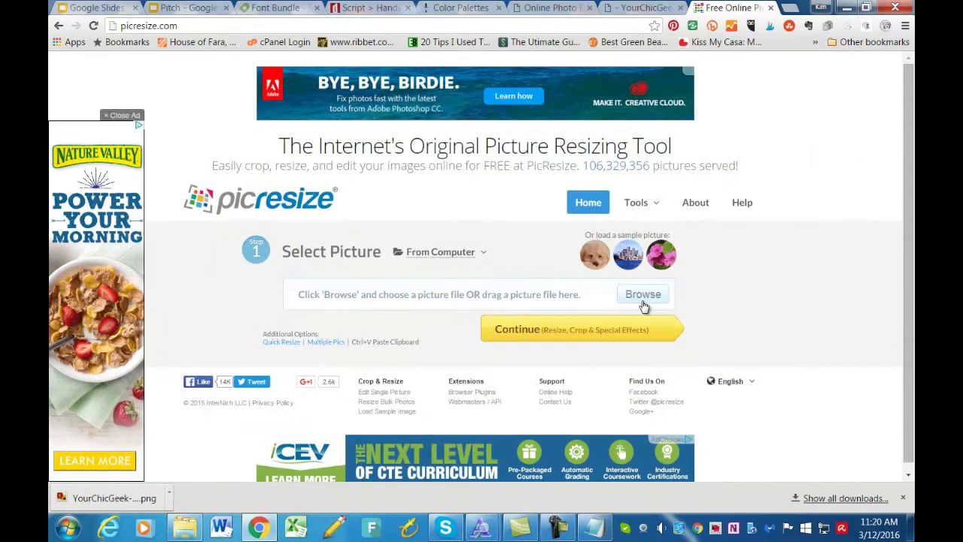
click(643, 301)
drag(830, 188, 829, 394)
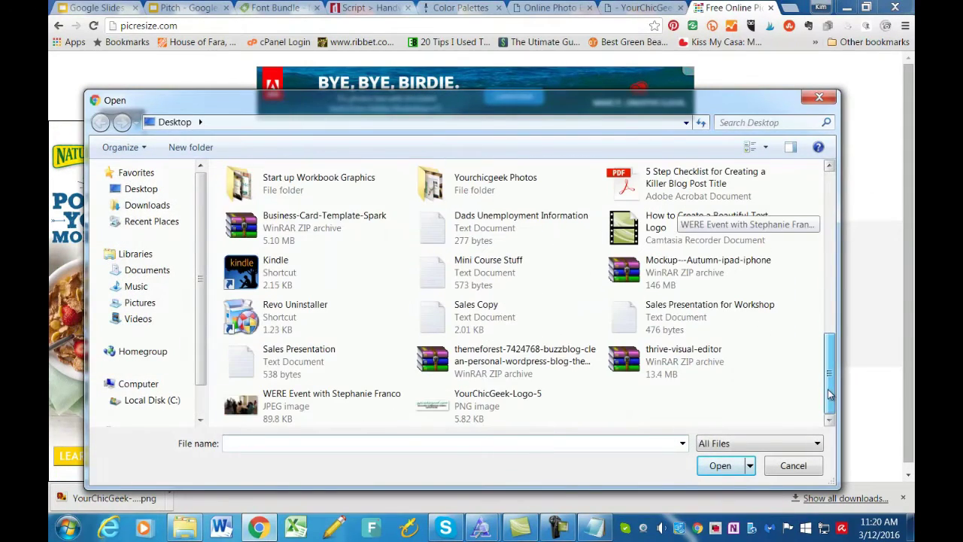
click(496, 410)
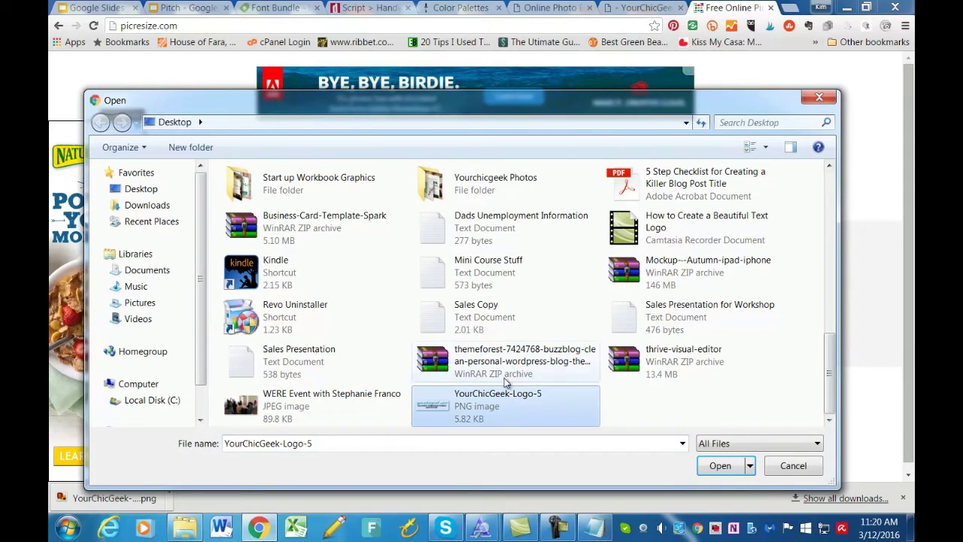
click(719, 466)
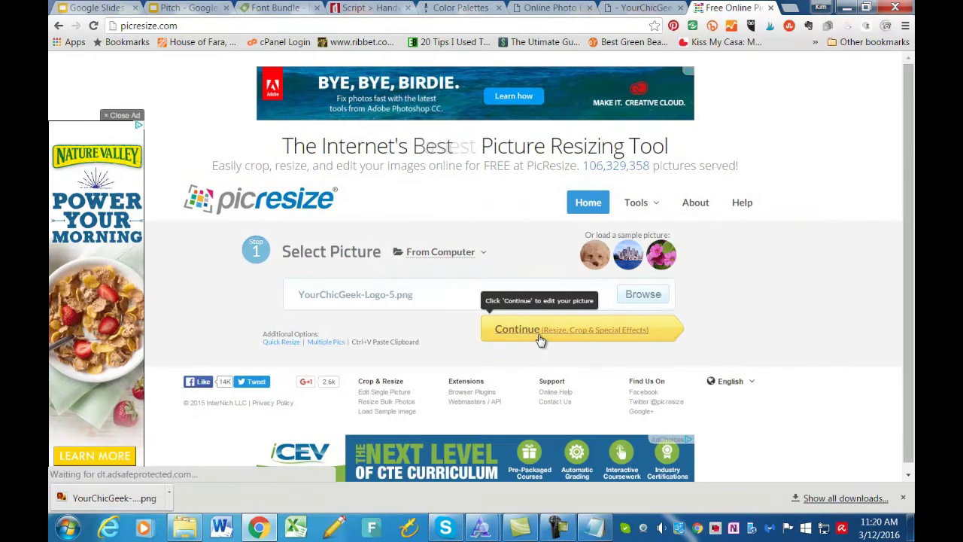
click(540, 339)
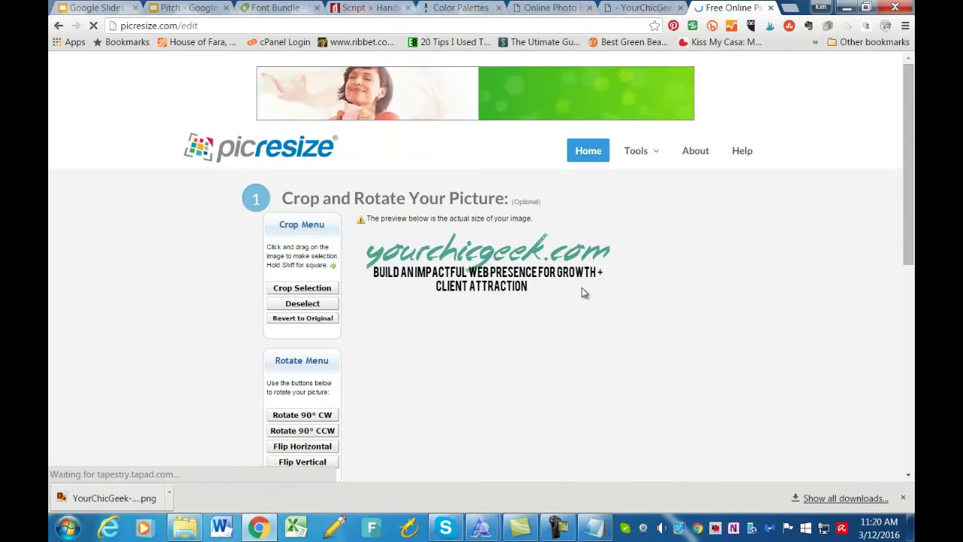
scroll(583, 292, down, 5)
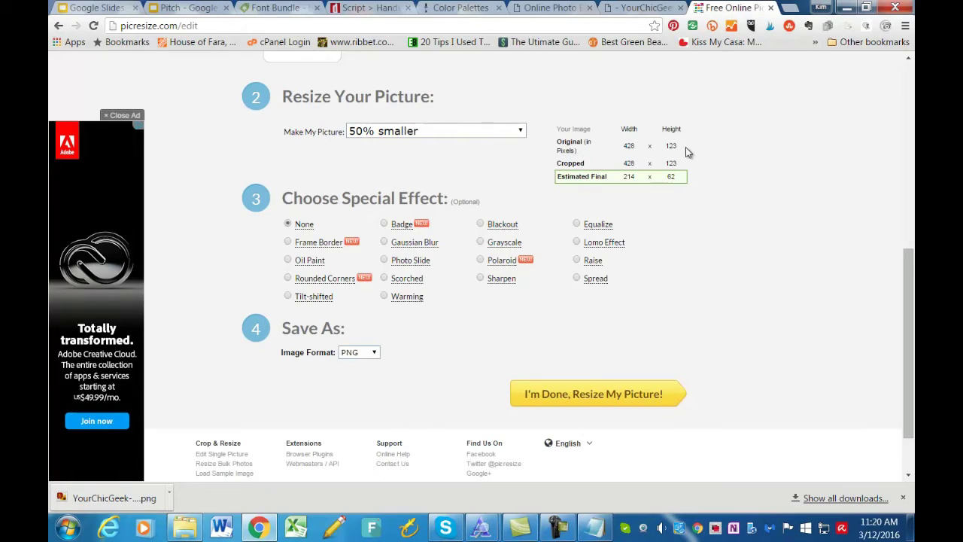
Record 'Logo Size: 428 X 123' in the Notepad notes and close the PicResize tab.
click(593, 526)
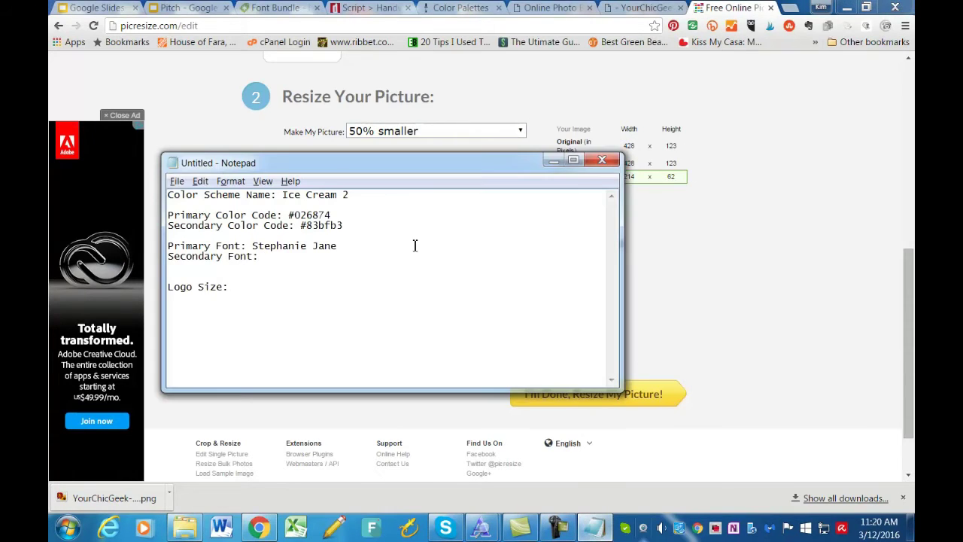
click(233, 288)
text(428 X 123)
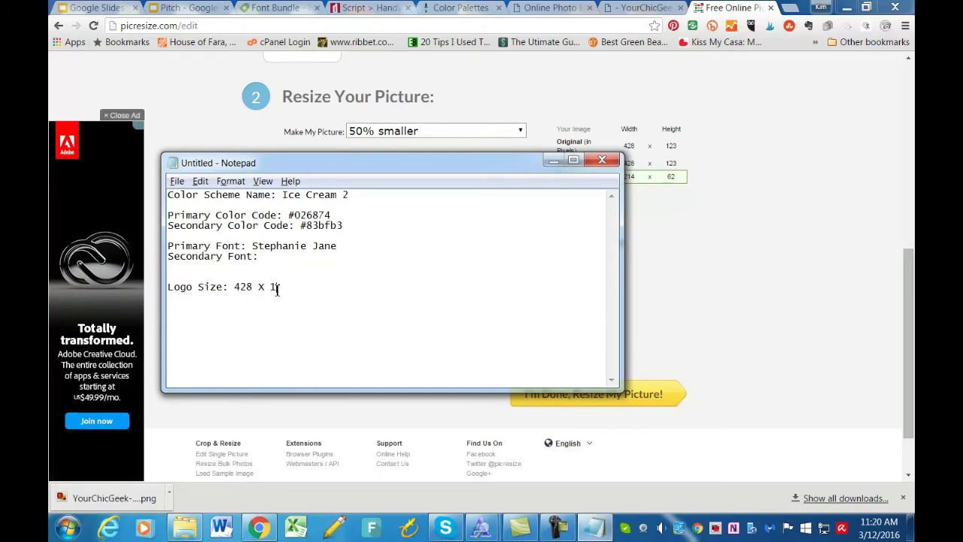
click(553, 160)
click(770, 7)
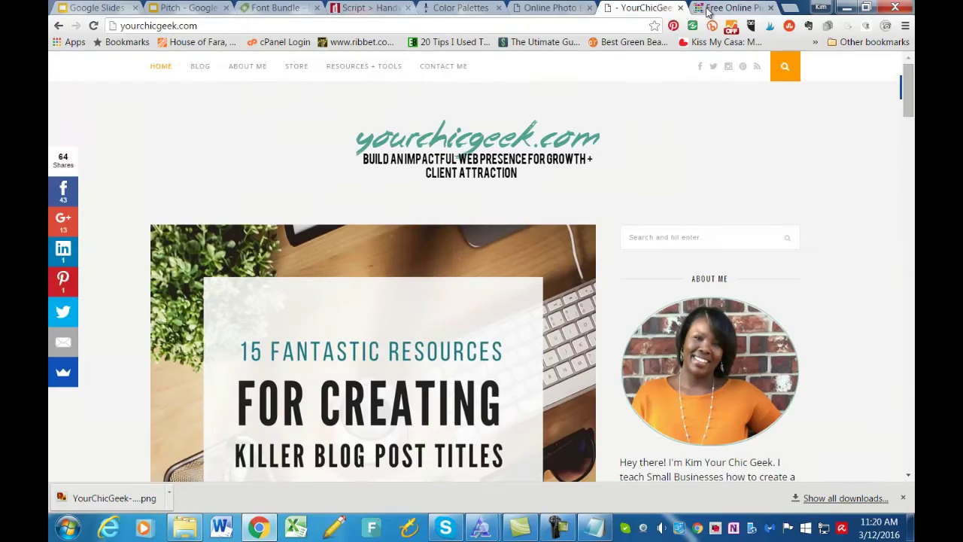
Create the new transparent image at width 428 and height 123.
click(770, 7)
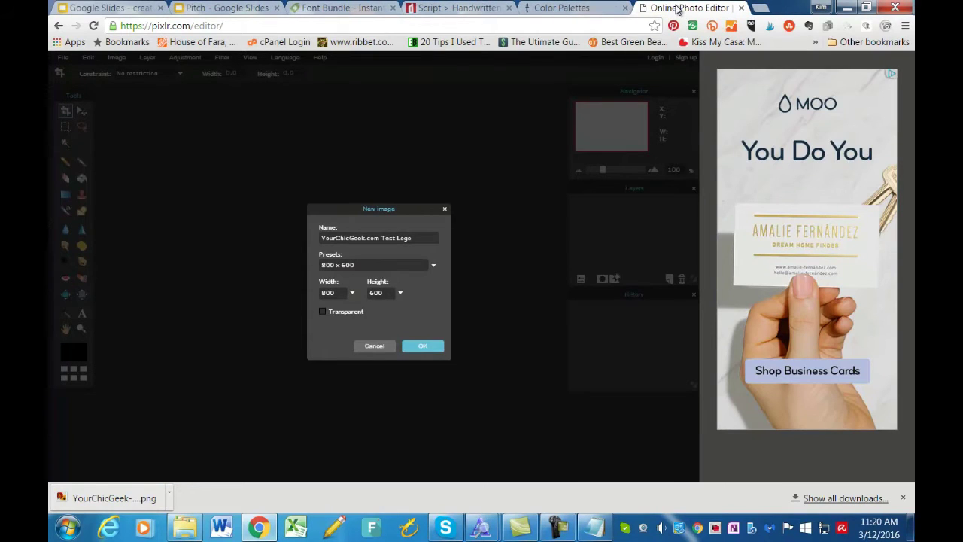
double_click(334, 293)
text(428)
click(594, 532)
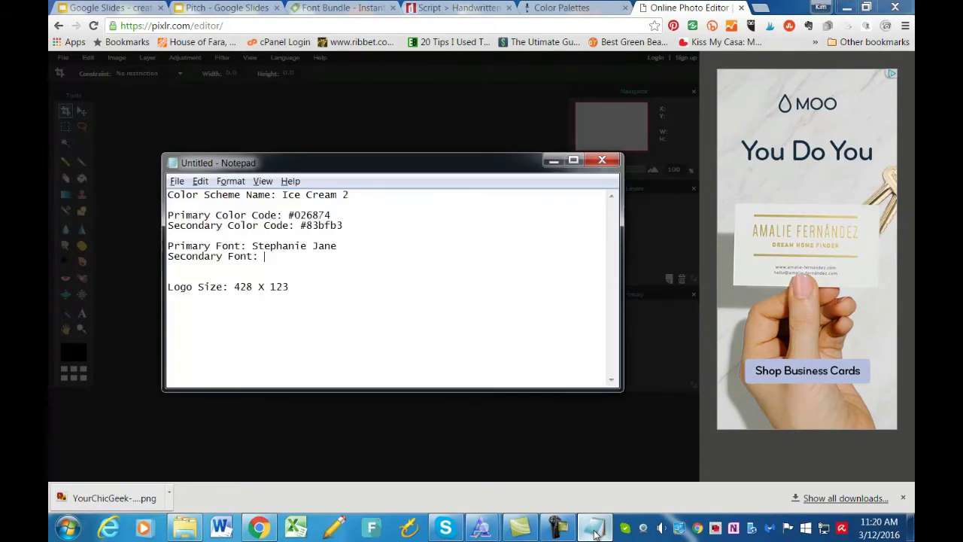
click(594, 533)
key(Tab)
text(1)
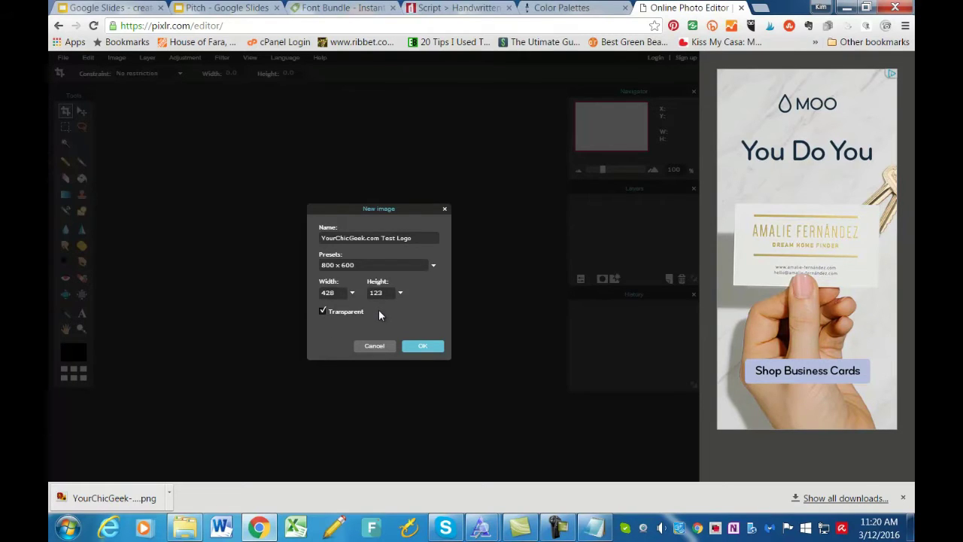
click(423, 347)
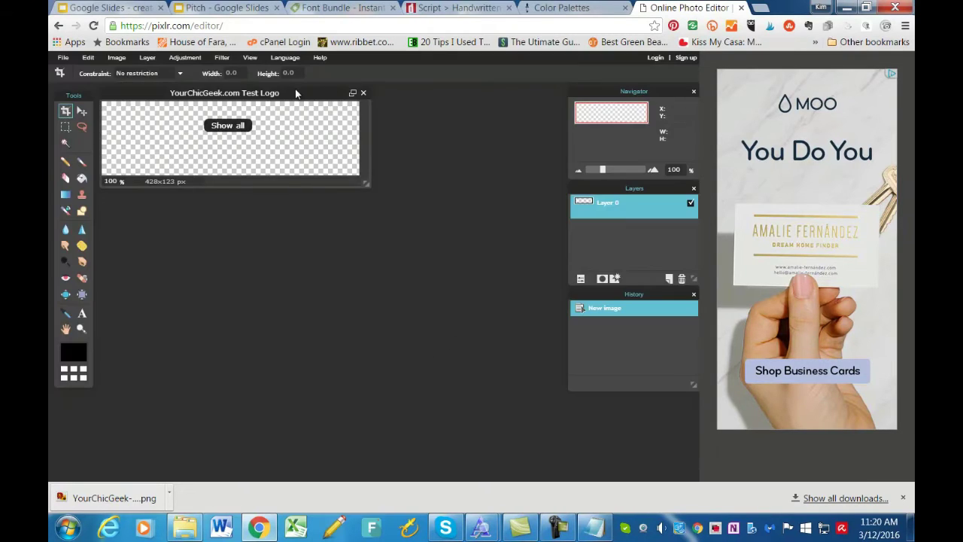
Reposition and enlarge the image window, then glance at the logo notes.
drag(295, 89, 385, 122)
drag(455, 213, 490, 266)
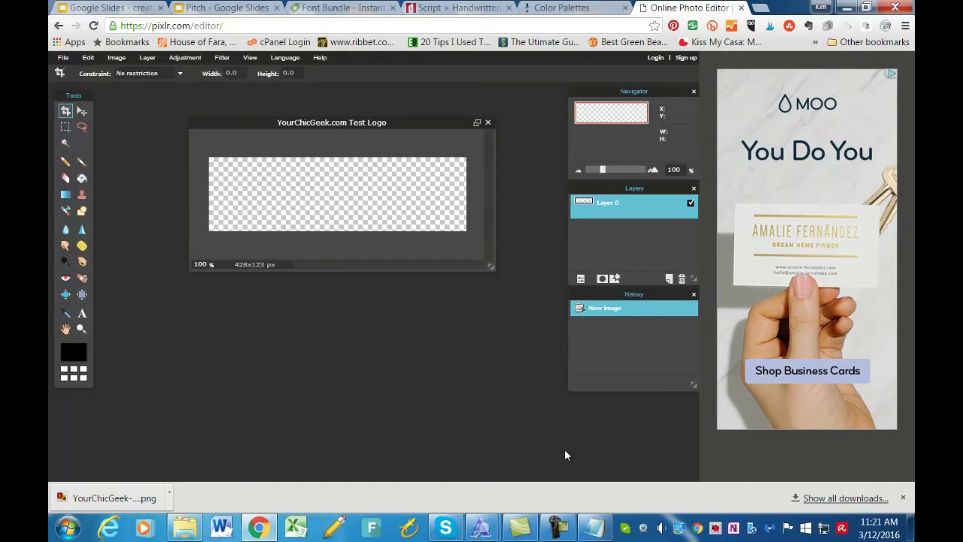
click(594, 527)
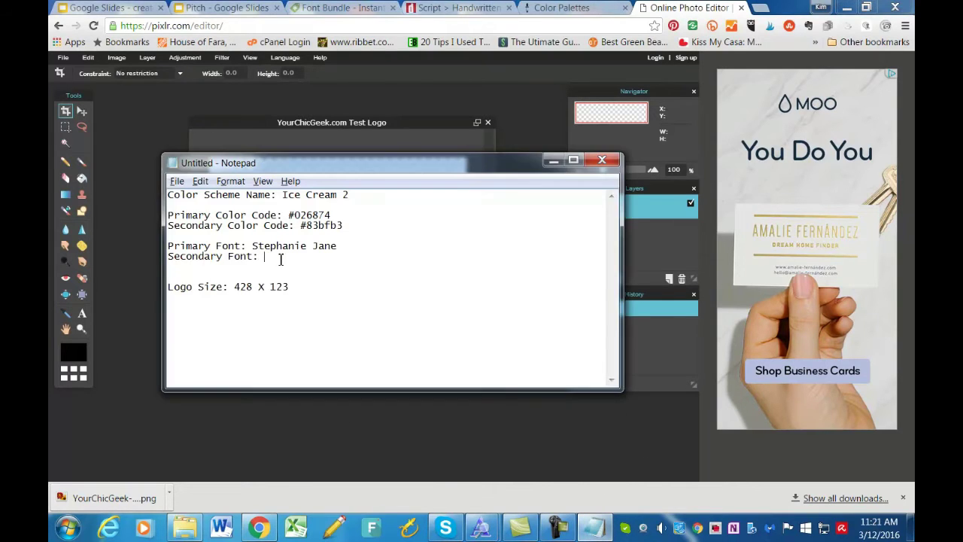
click(552, 160)
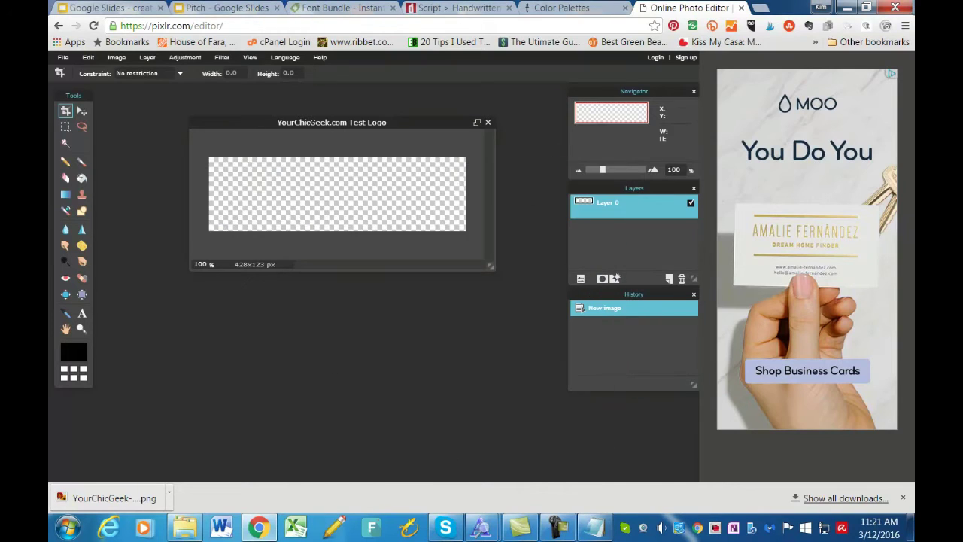
Search Google for 'font pairing generator' in a new tab.
click(761, 7)
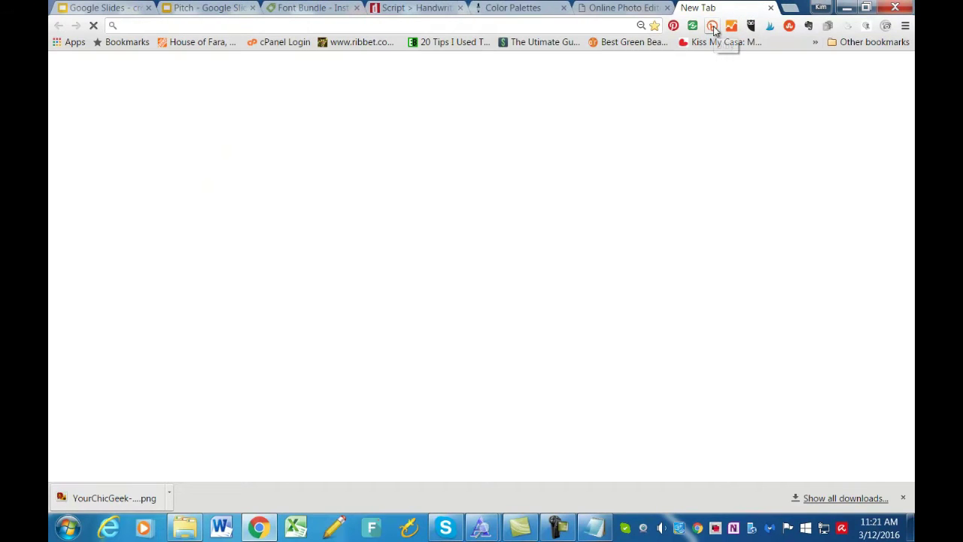
text(f)
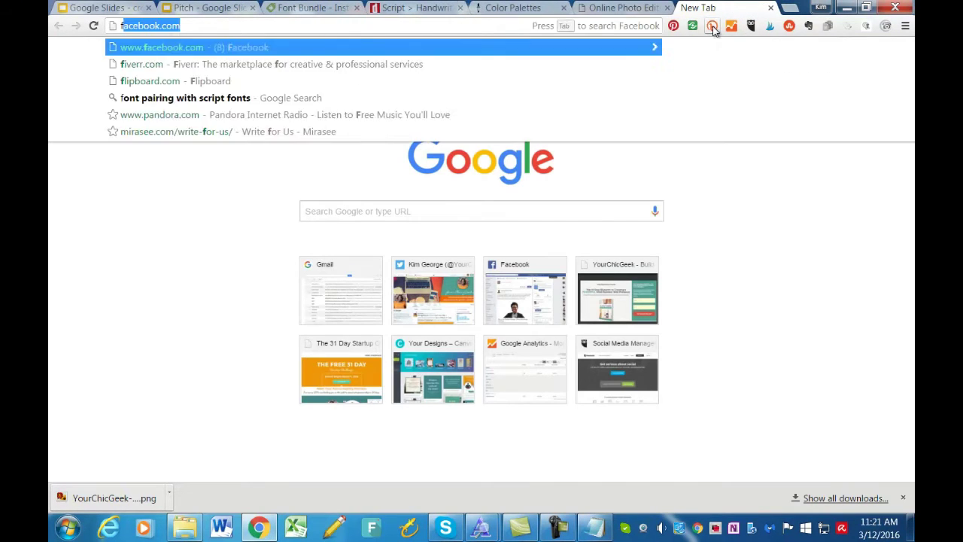
text(ont pairing)
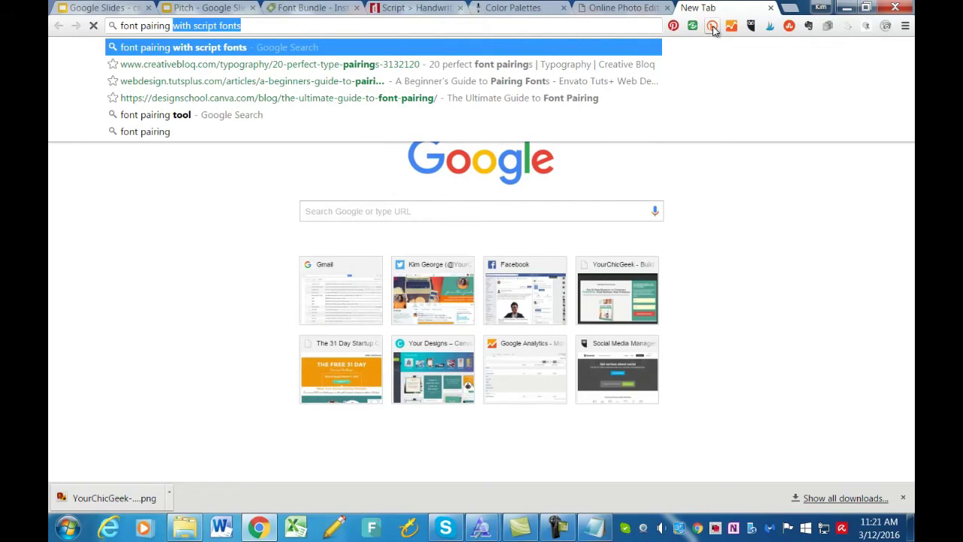
text(with)
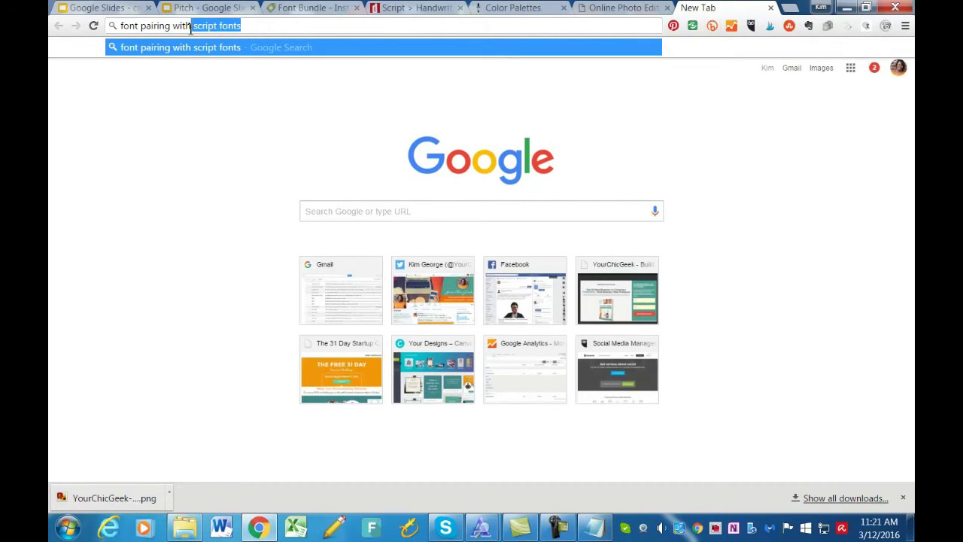
key(ctrl+shift+Left)
key(BackSpace)
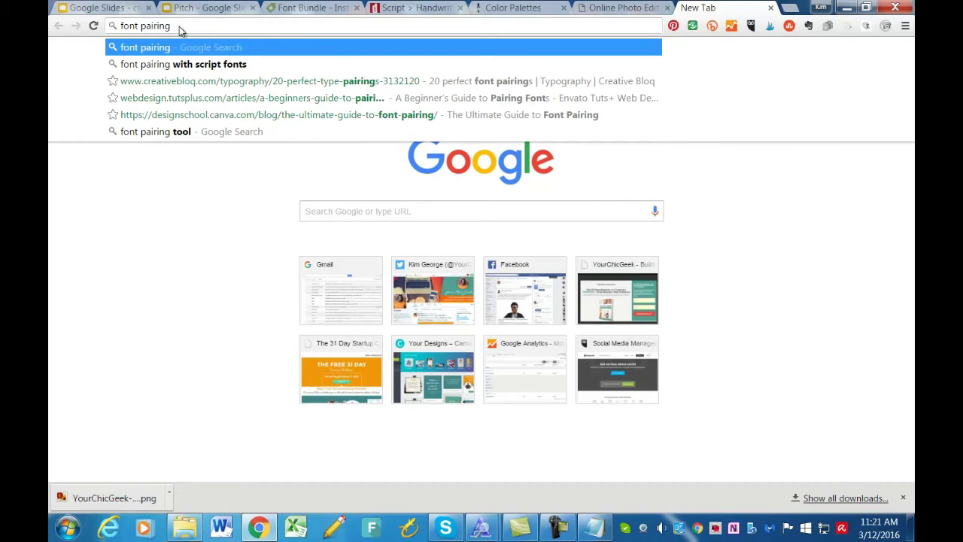
text(t)
key(BackSpace)
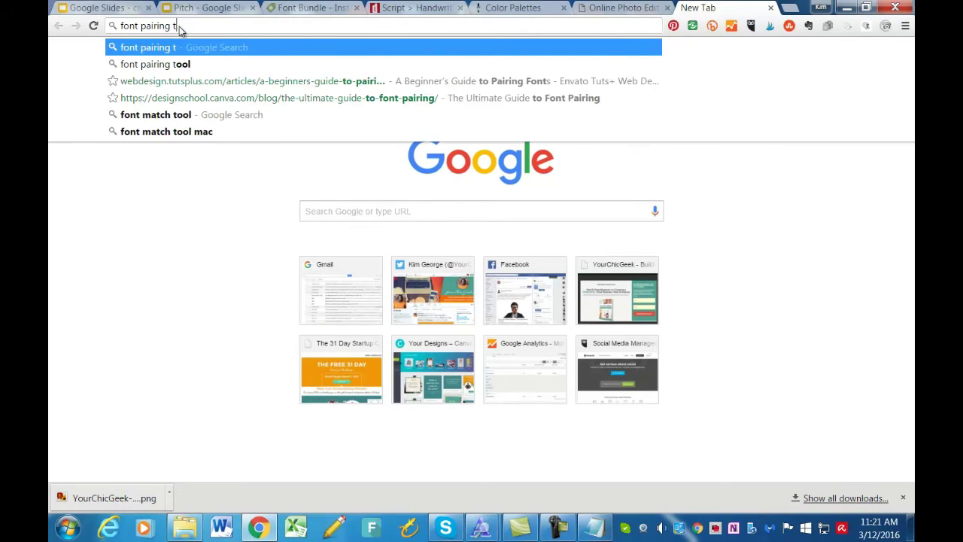
key(BackSpace)
text(generator)
key(Return)
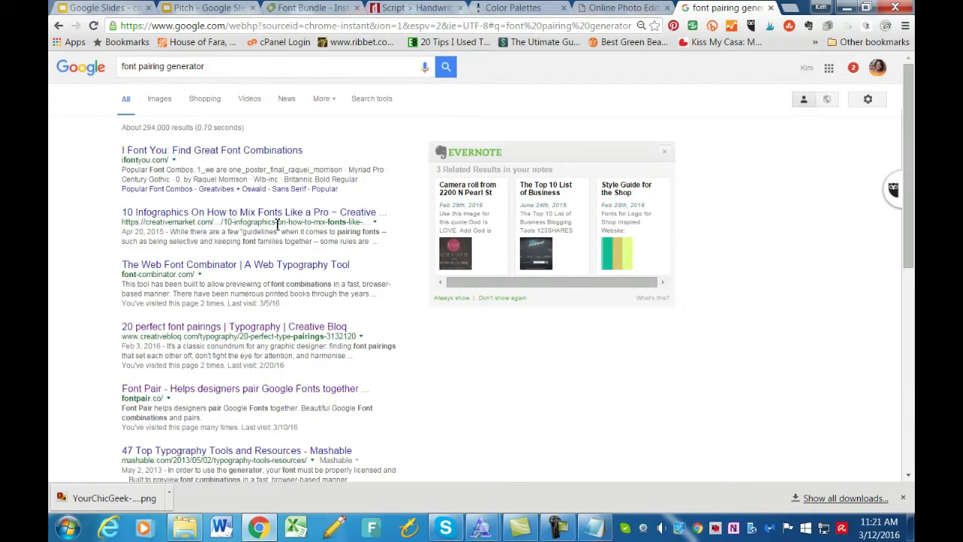
Open the Font Pair site and jump to its Cursive/Serif pairings.
click(258, 265)
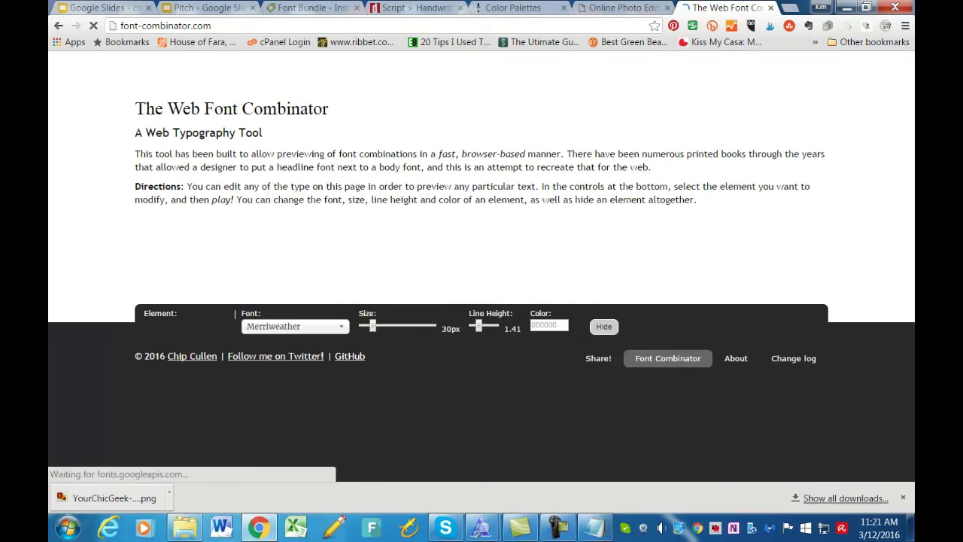
click(58, 25)
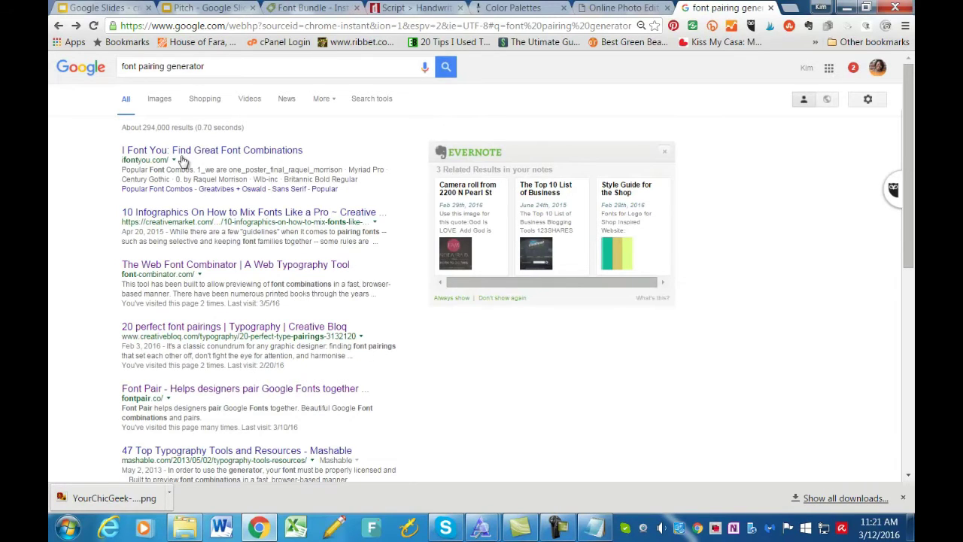
click(202, 390)
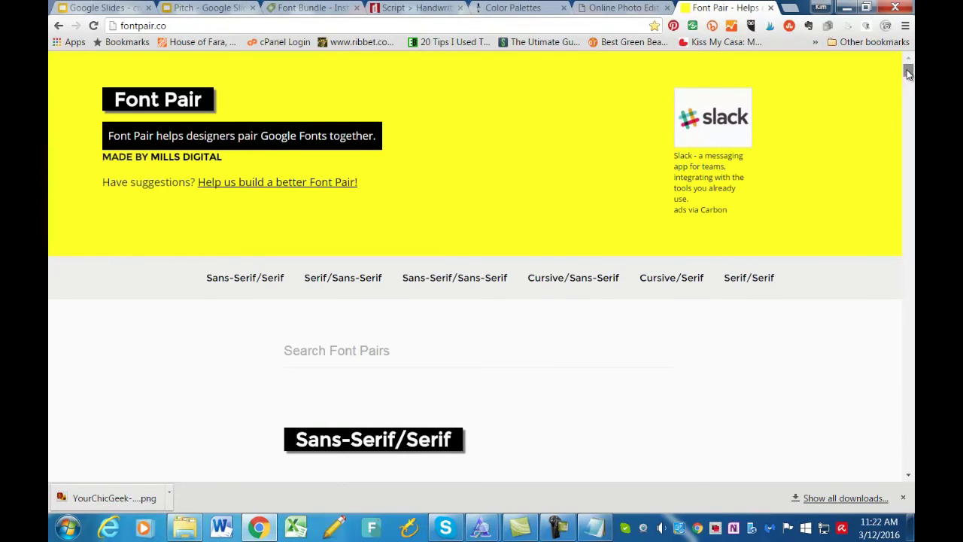
drag(906, 72, 804, 162)
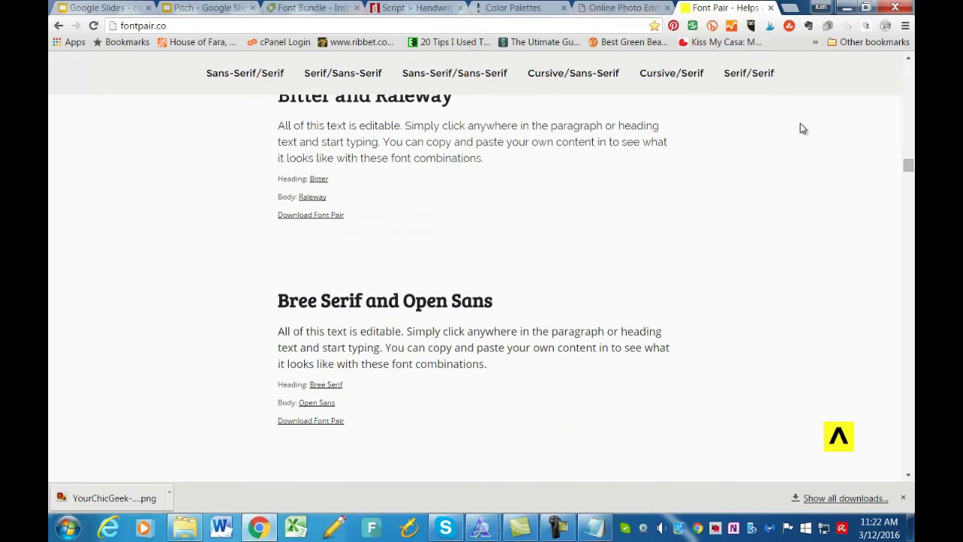
click(673, 81)
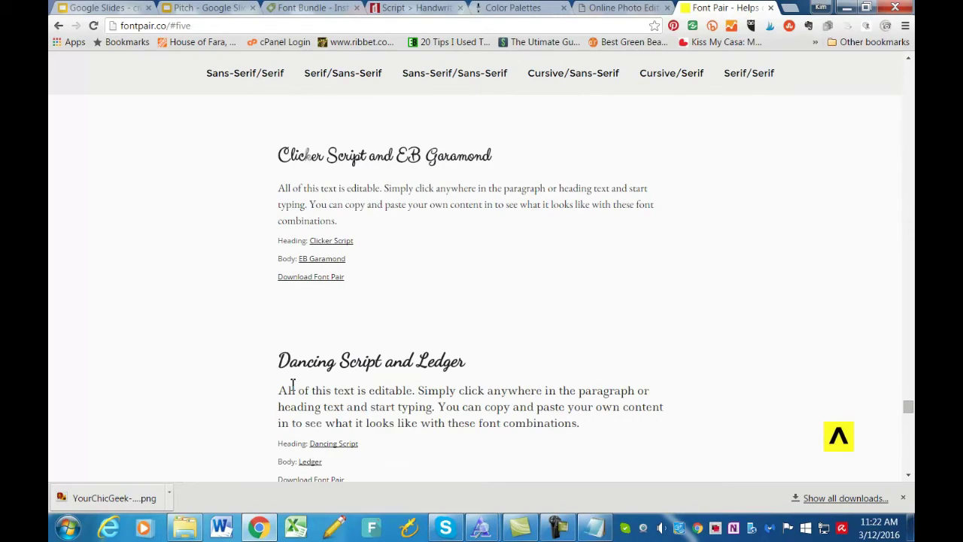
Review the Dancing Script pairings with Ledger and EB Garamond.
scroll(307, 376, down, 1)
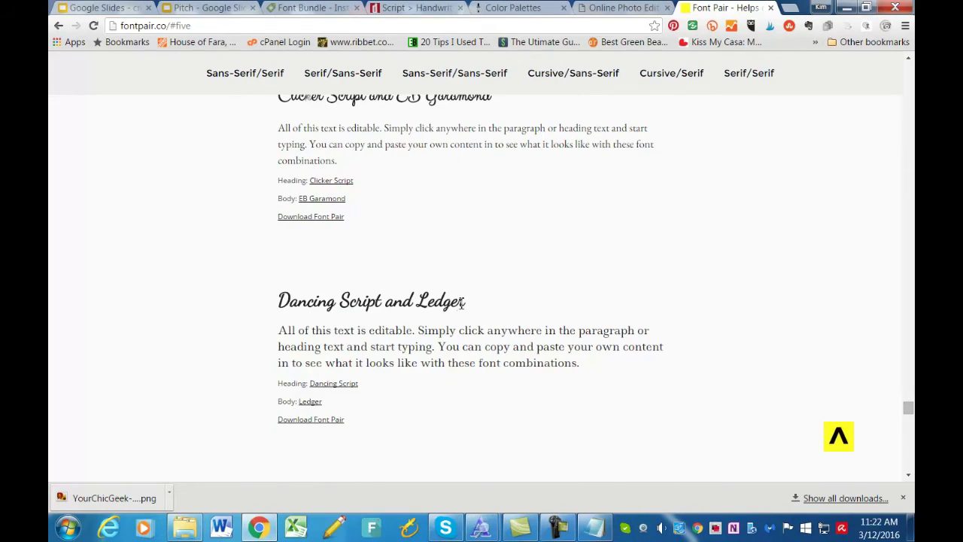
drag(467, 302, 278, 305)
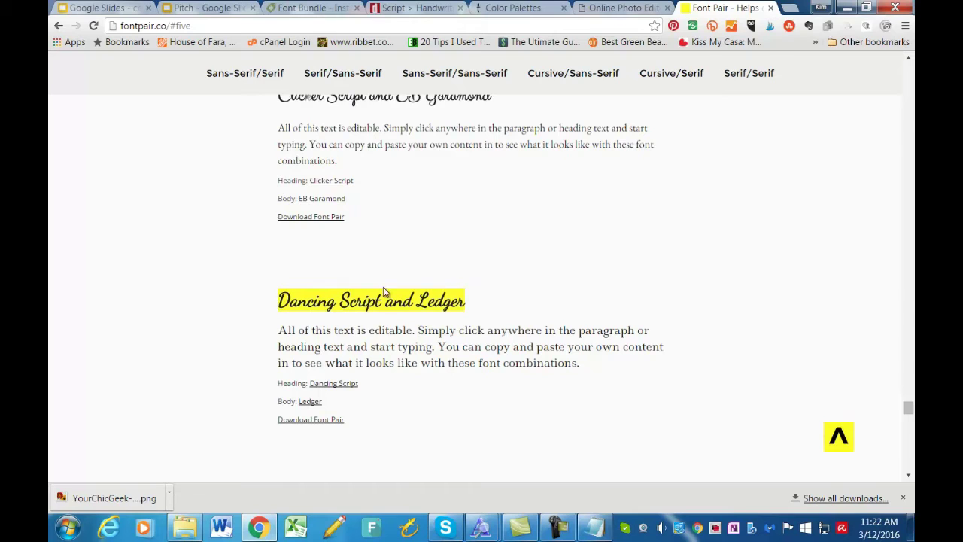
click(523, 290)
scroll(523, 290, down, 2)
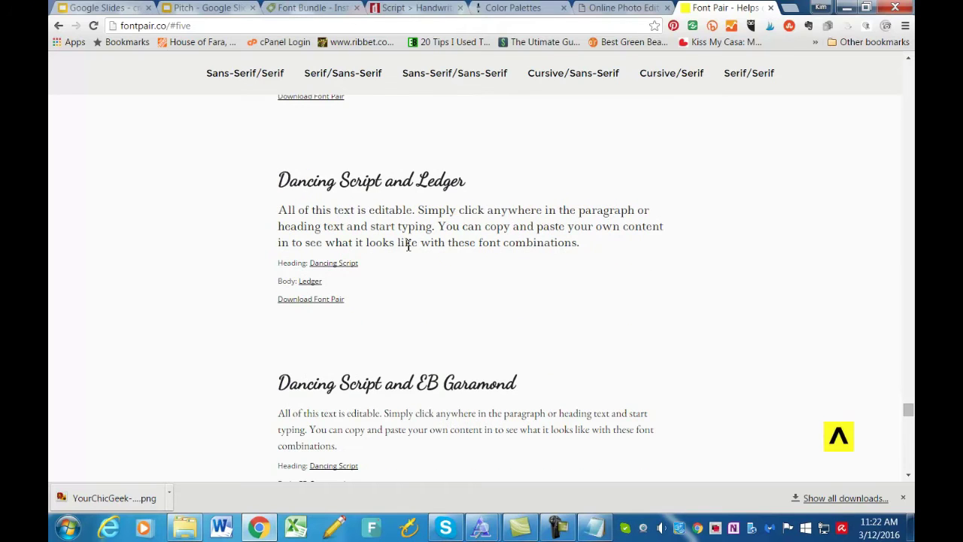
drag(280, 181, 462, 183)
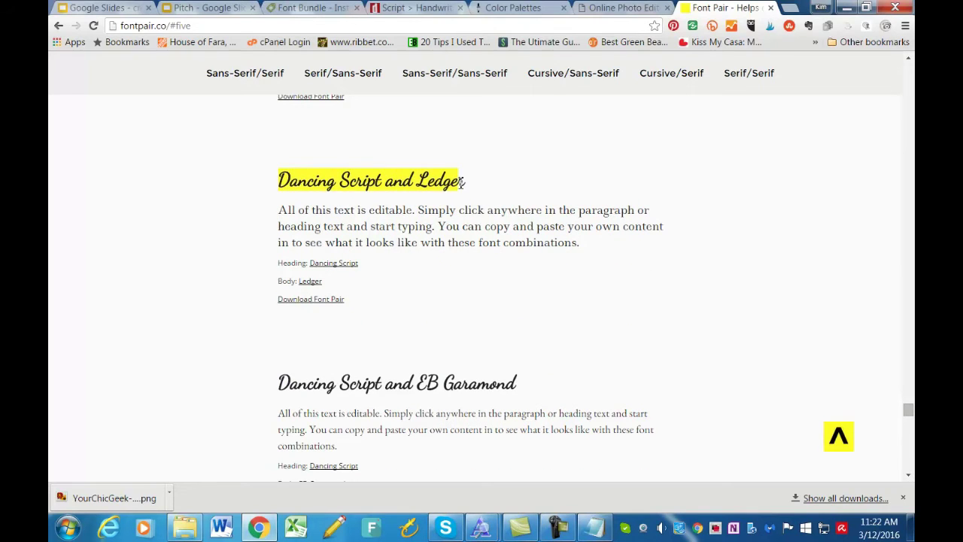
click(404, 305)
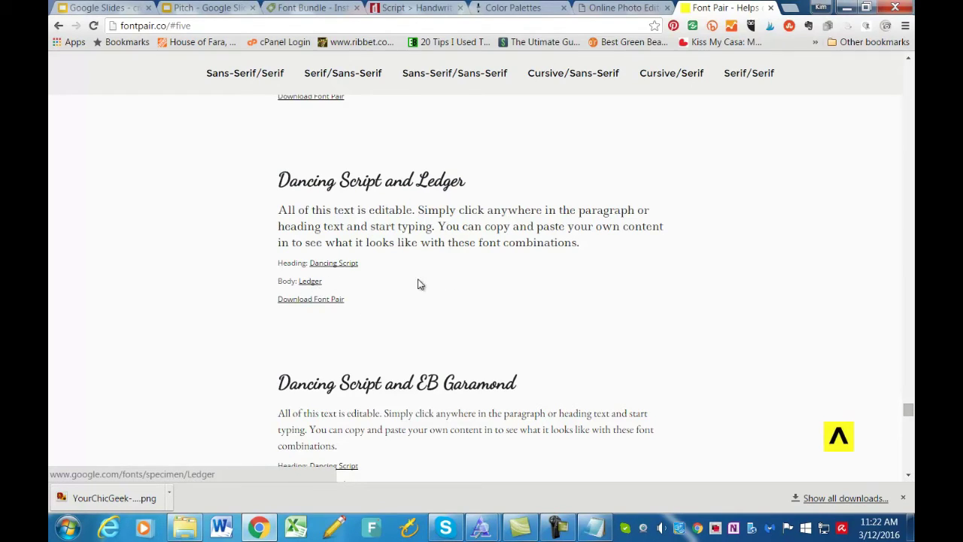
scroll(436, 272, down, 1)
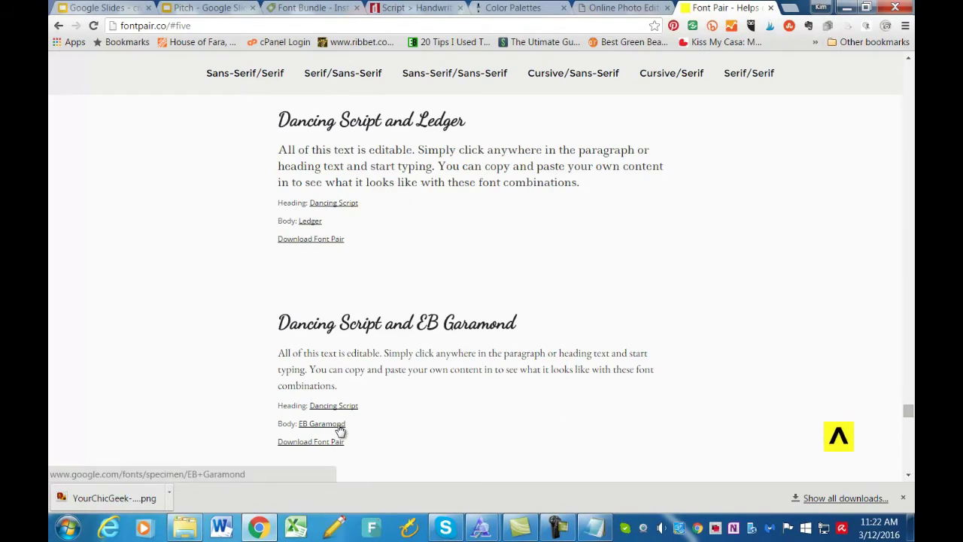
scroll(418, 376, down, 3)
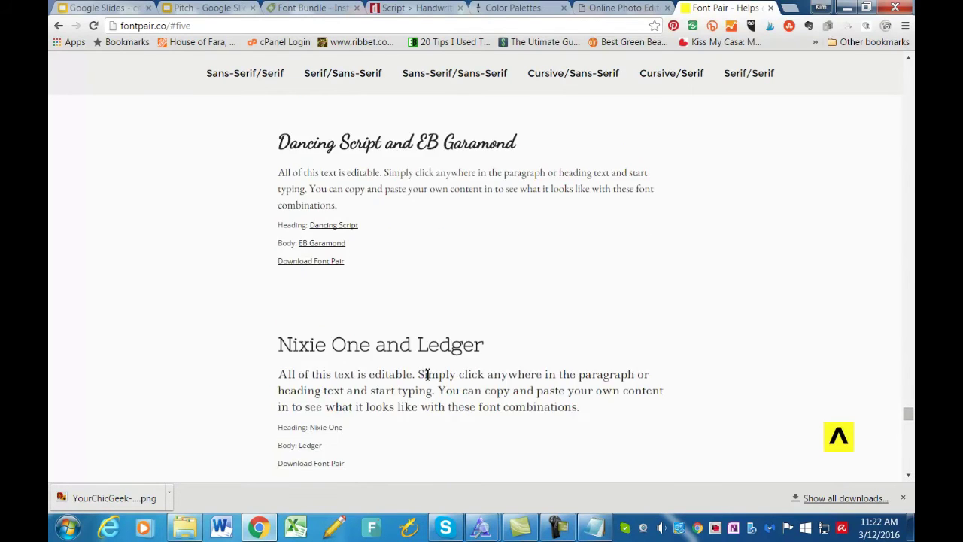
scroll(425, 371, up, 3)
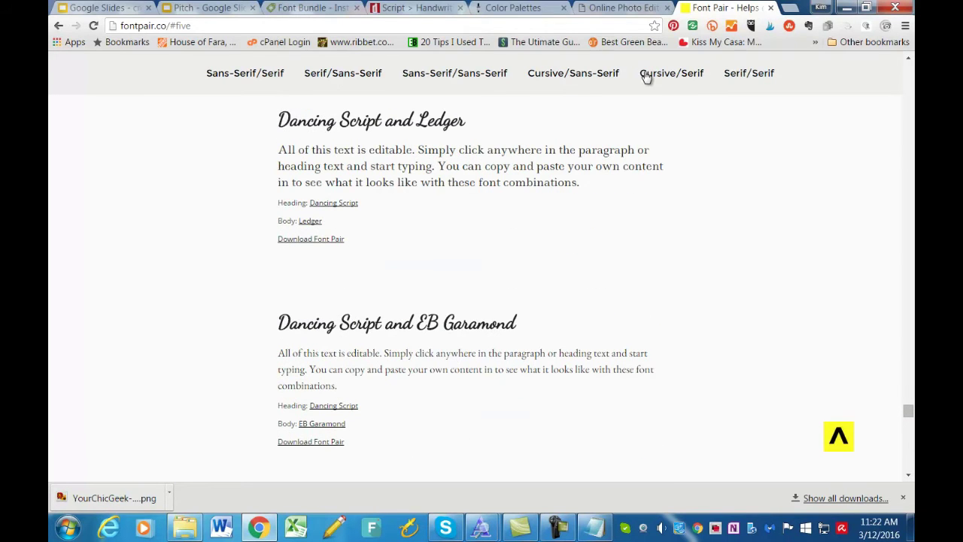
click(623, 7)
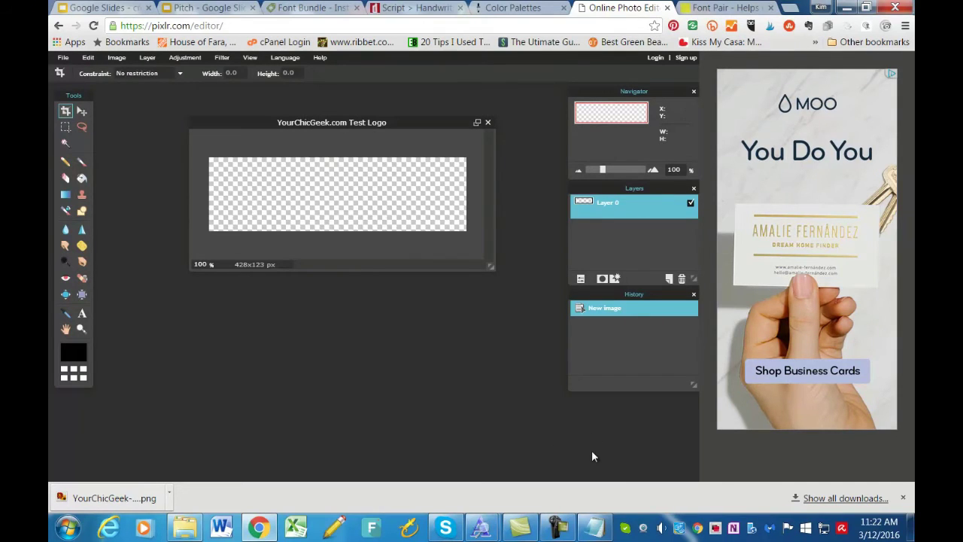
Finish typing 'Garamond' as the Secondary Font in Notepad, then return to Pixlr's Type tool.
click(597, 489)
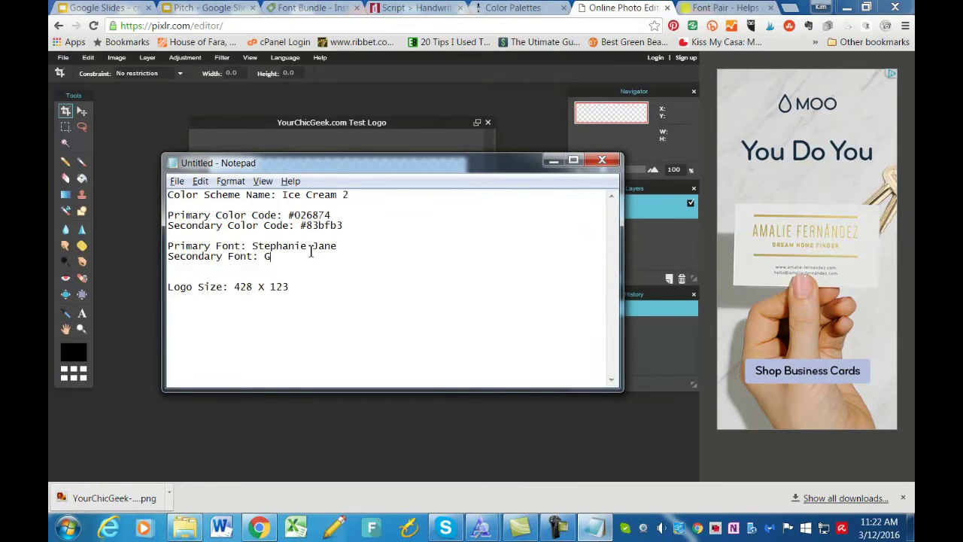
text(mond)
click(553, 163)
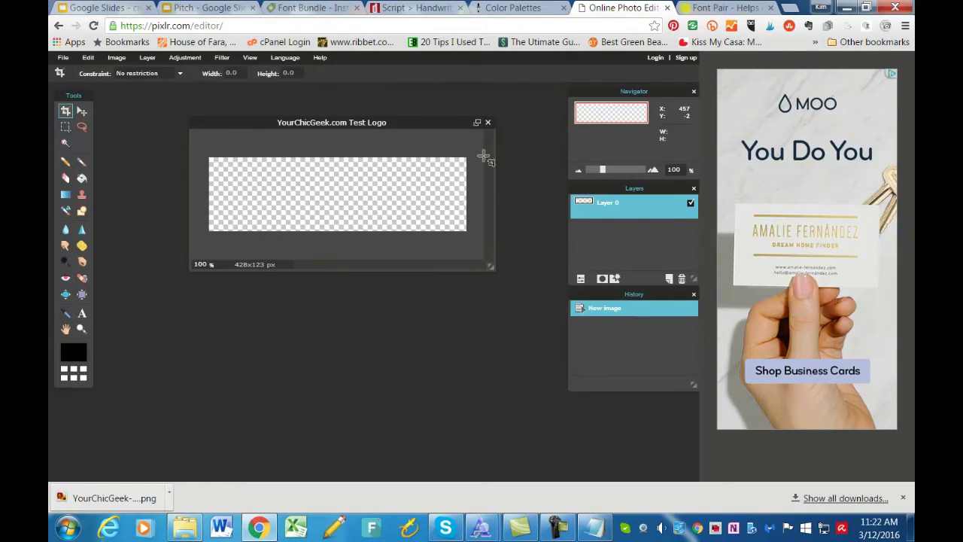
click(720, 8)
click(600, 9)
click(83, 314)
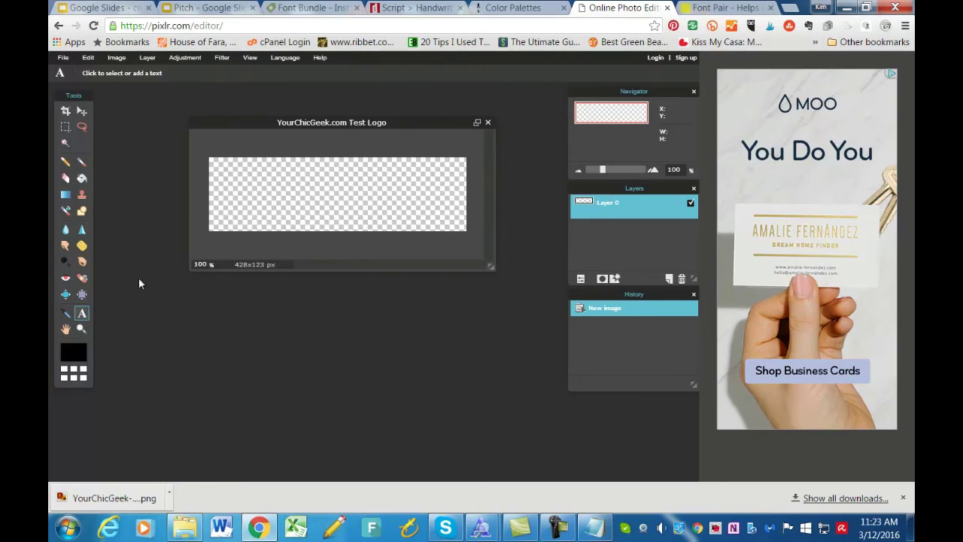
Type 'YourChicGeek.com' on the canvas in Stephanie Jane and bring up its colour selector.
click(228, 167)
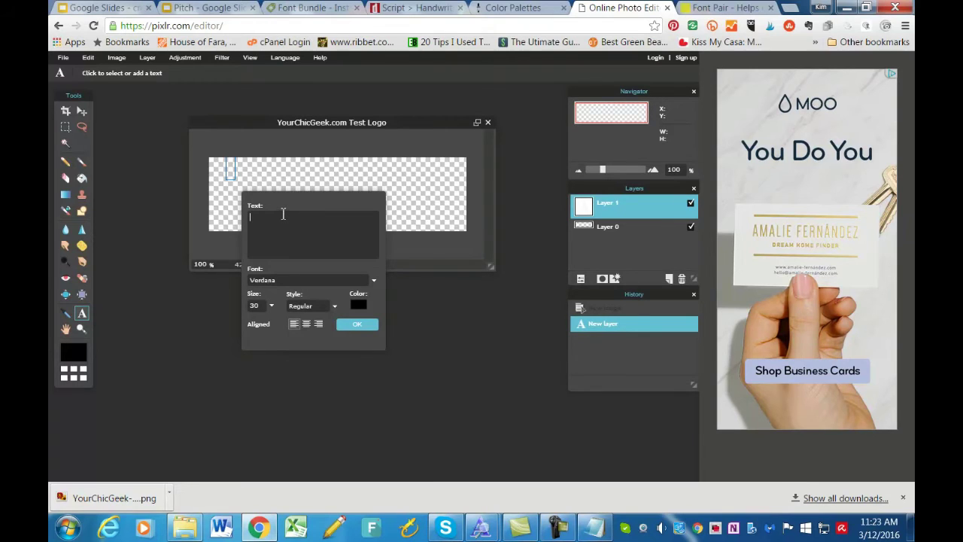
mouse_move(596, 528)
click(373, 281)
drag(373, 298, 375, 366)
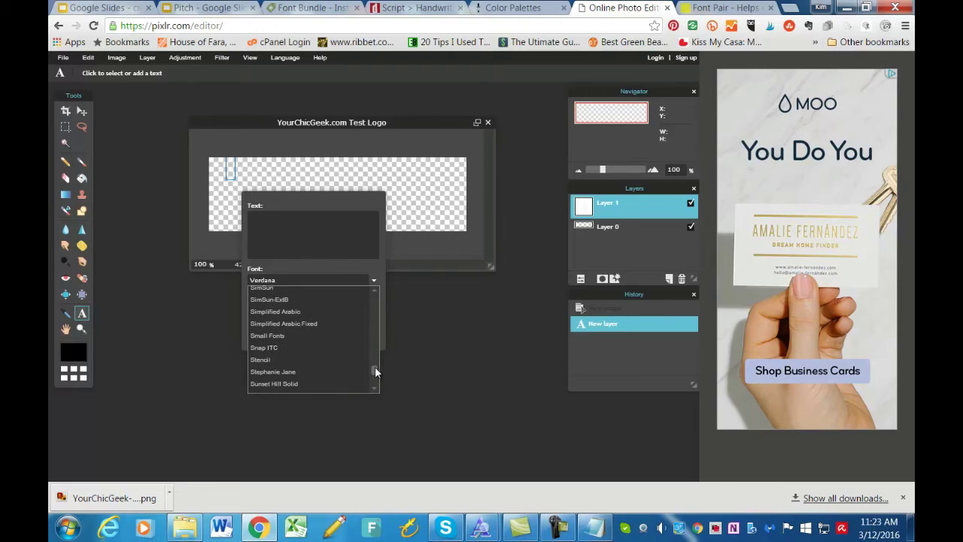
click(305, 373)
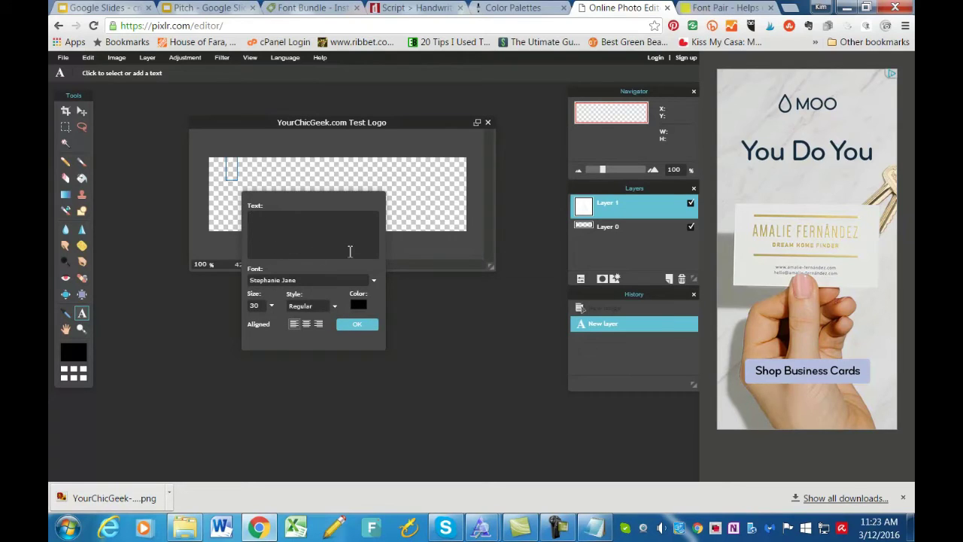
text(YourChic)
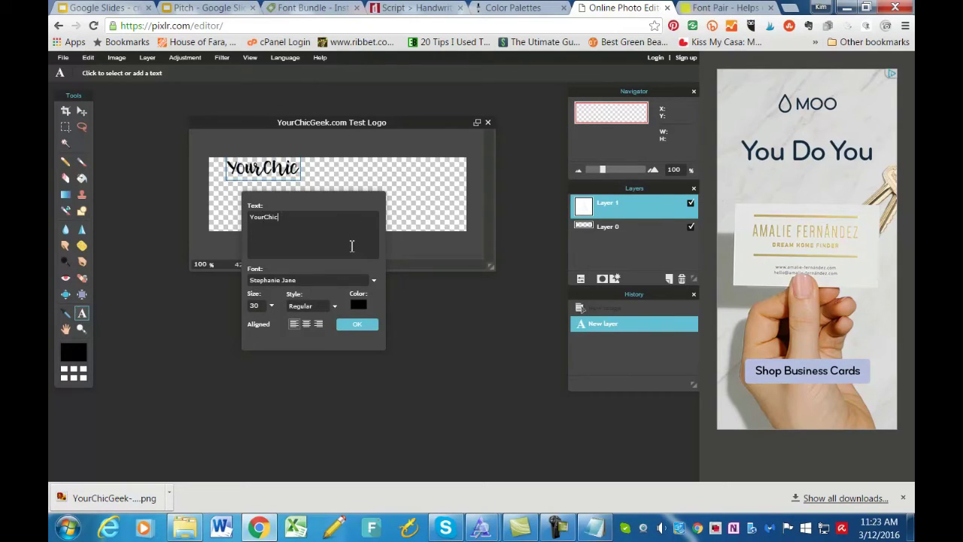
text(Geek.com)
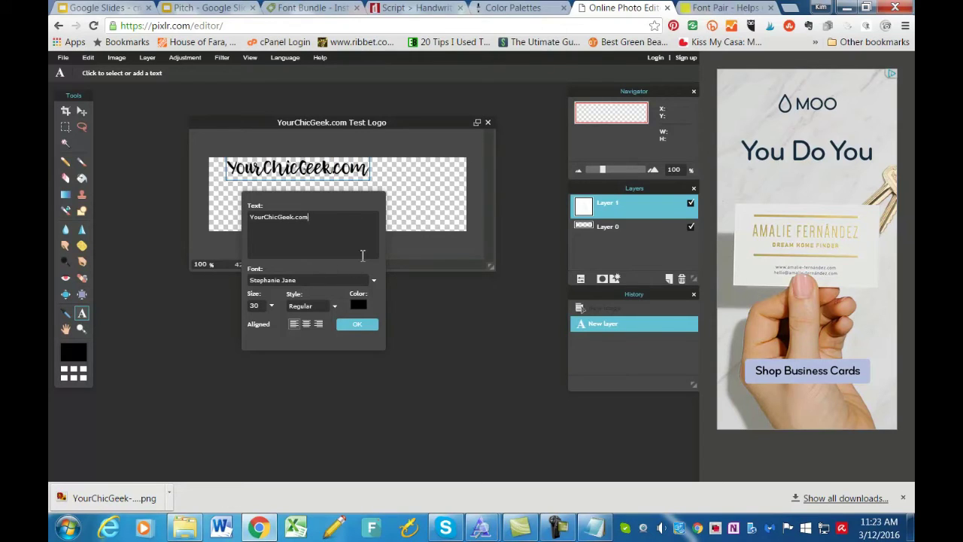
click(357, 306)
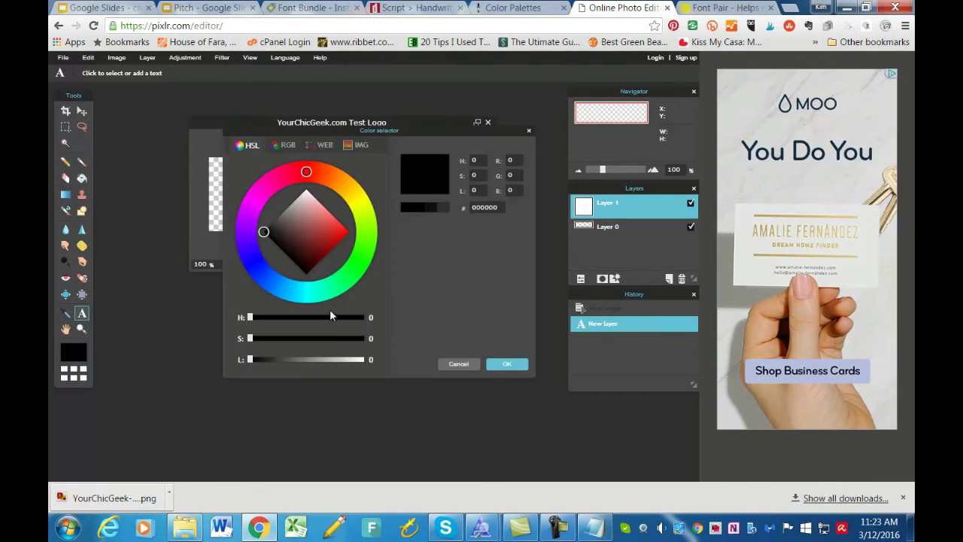
Copy colour code 026874 from the notes and apply it to the YourChicGeek.com text.
click(594, 527)
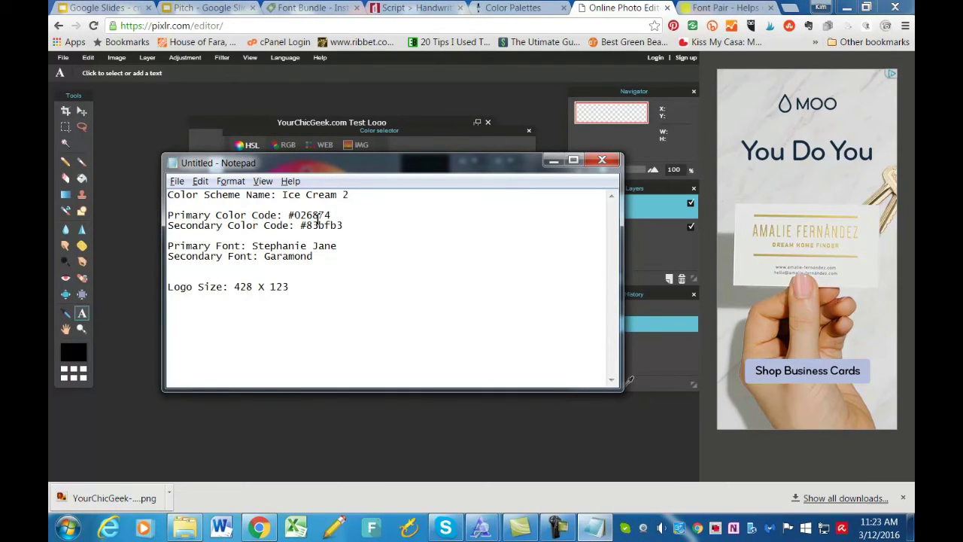
drag(333, 215, 298, 215)
key(ctrl+c)
key(alt+Tab)
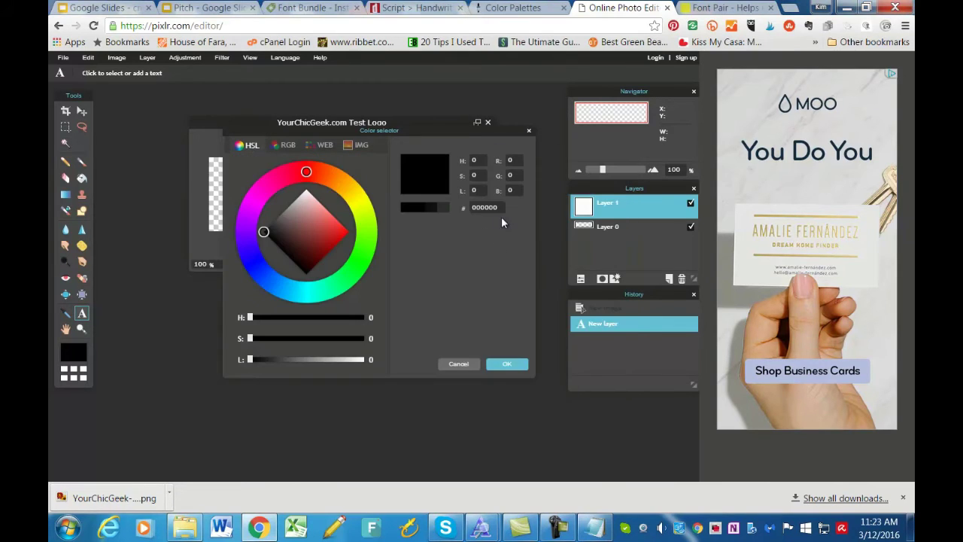
click(469, 208)
key(ctrl+a)
key(ctrl+v)
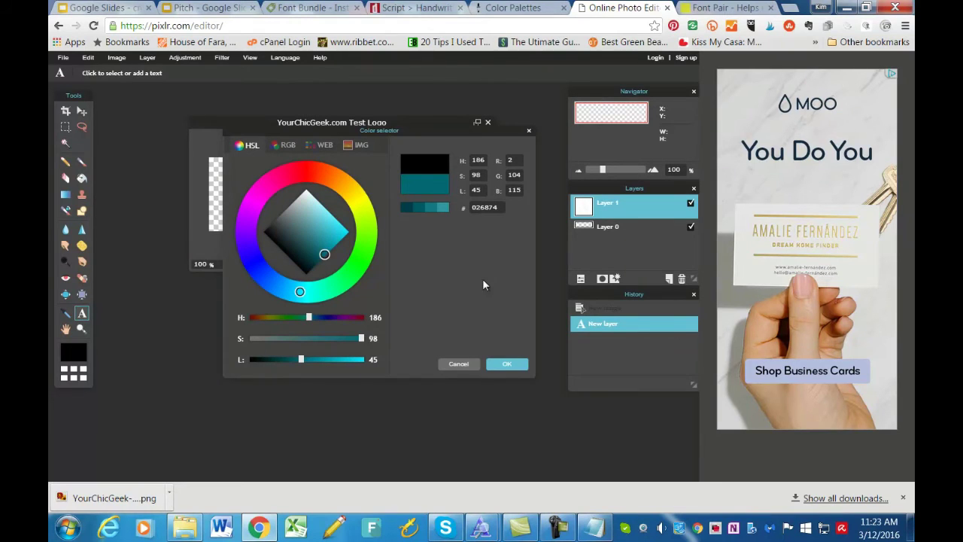
click(498, 365)
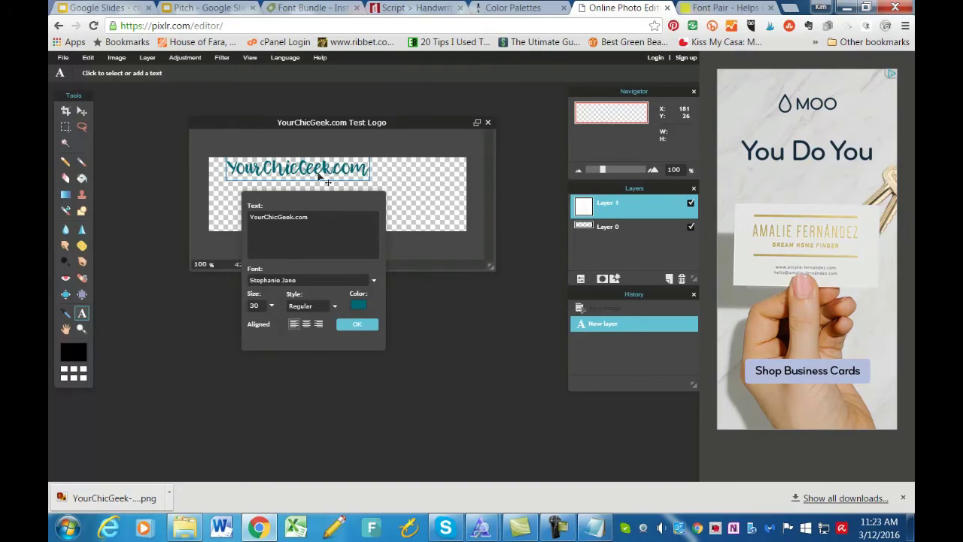
Enlarge the script text to size 53, fit it across the canvas, and commit it.
drag(324, 167, 331, 175)
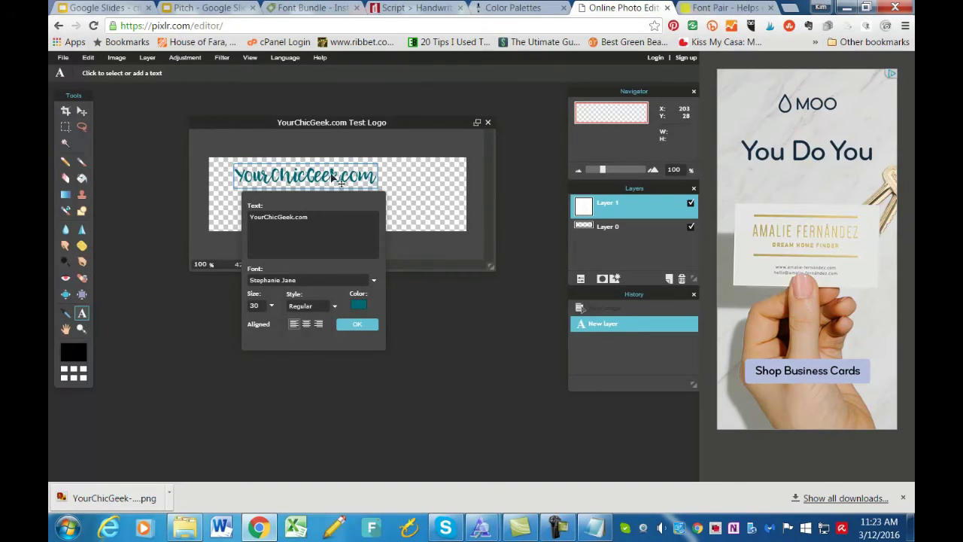
drag(230, 325, 239, 324)
drag(412, 186, 406, 184)
click(271, 305)
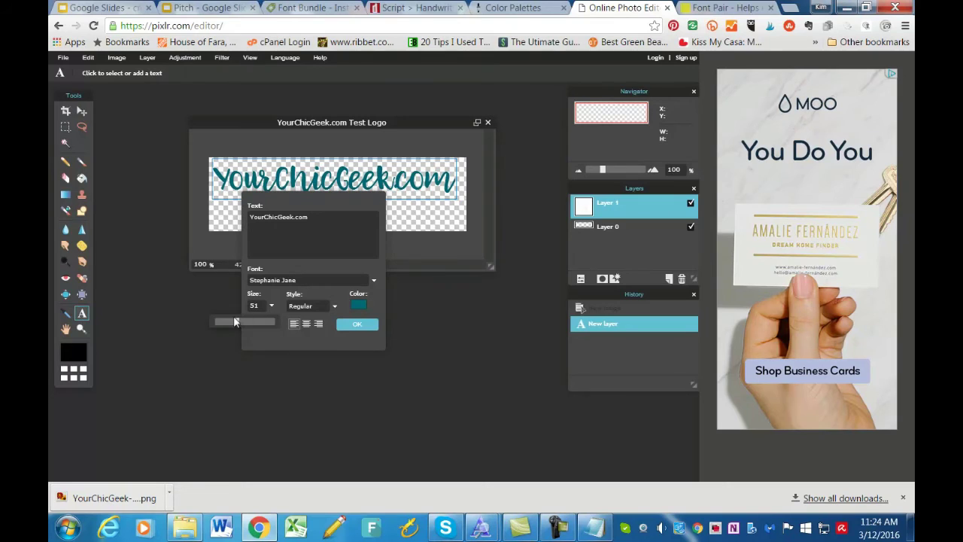
drag(235, 324, 237, 324)
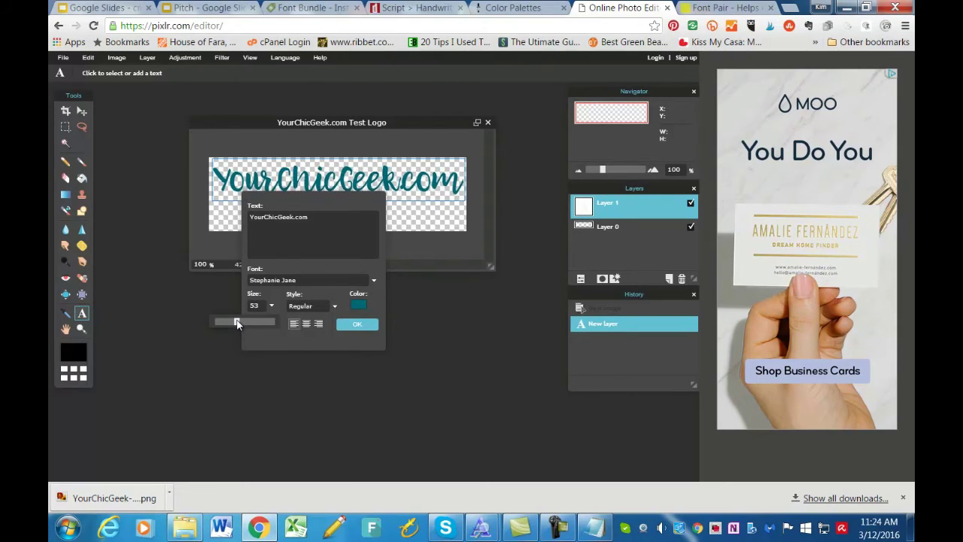
click(338, 179)
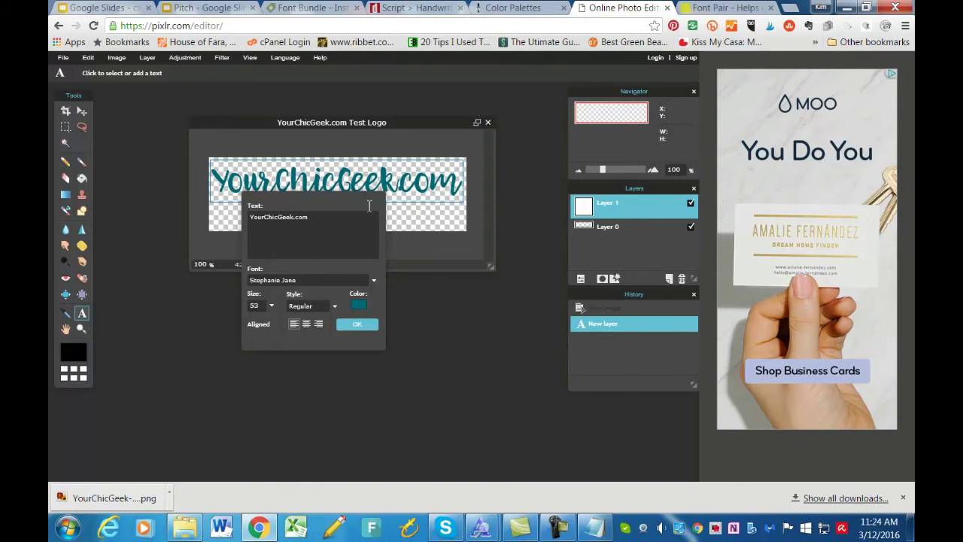
click(368, 325)
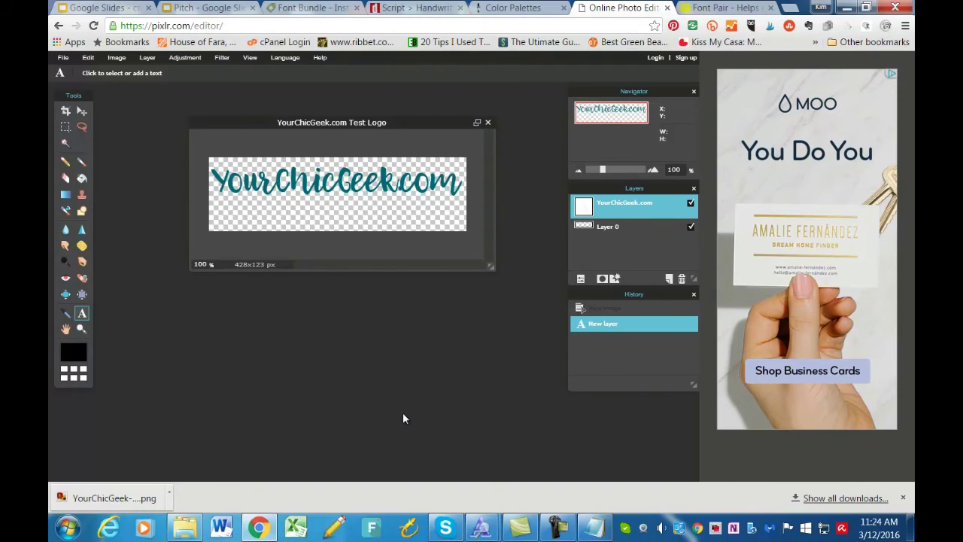
Add a new text layer below the script reading BUILD AN IMPACTFUL ONLINE PRESENCE.
click(593, 527)
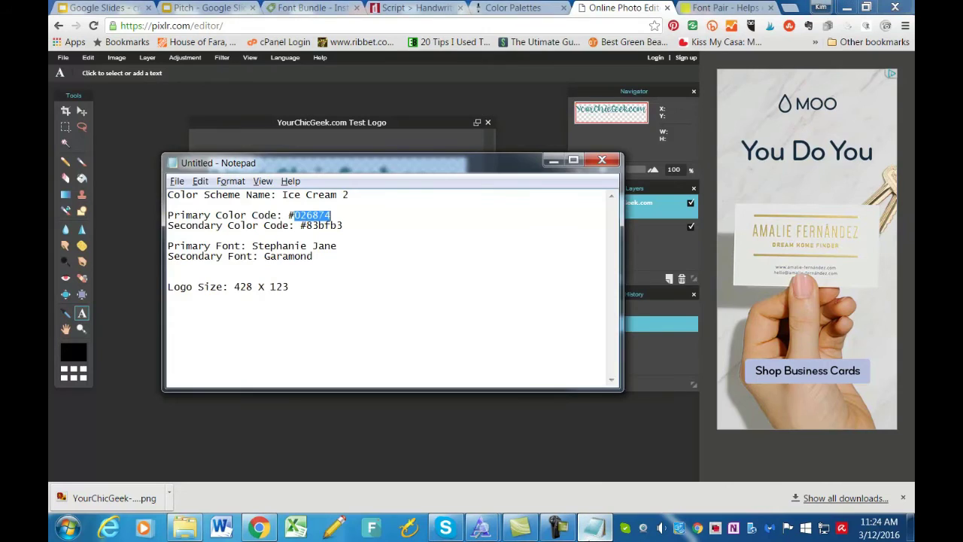
click(326, 261)
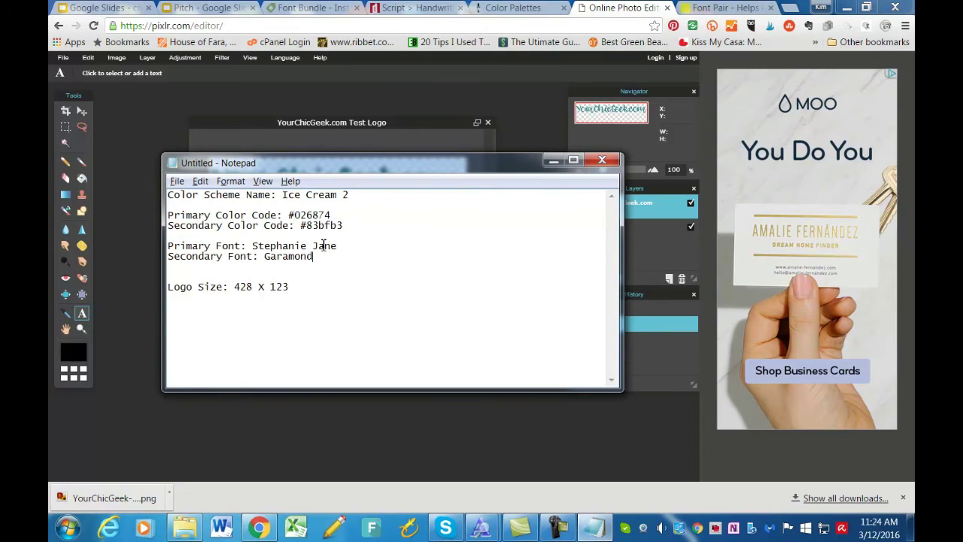
click(553, 160)
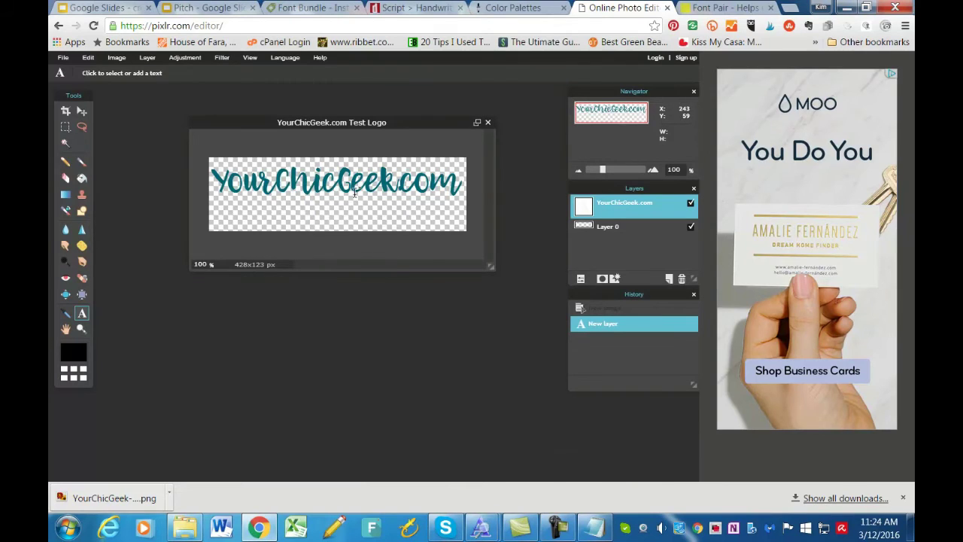
click(221, 207)
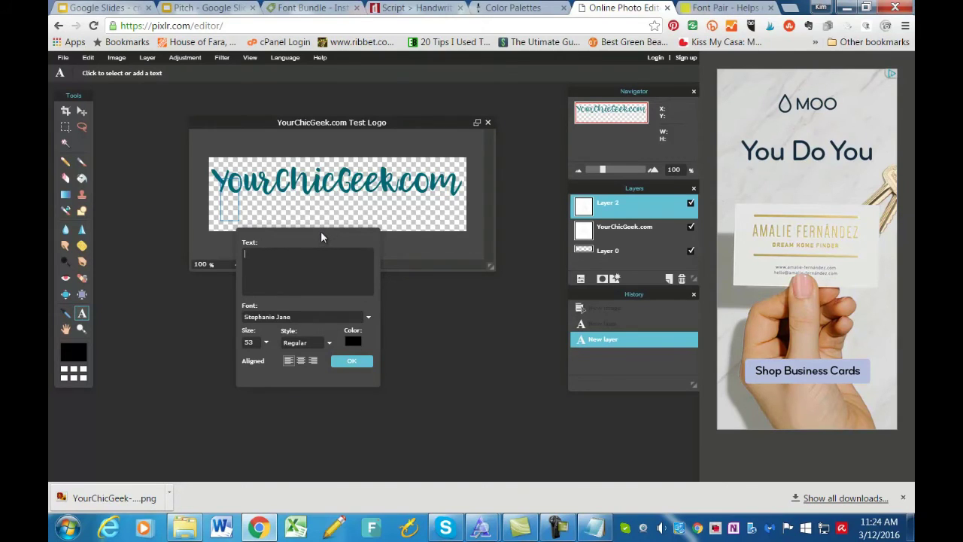
text(build)
key(BackSpace)
key(BackSpace)
key(BackSpace)
key(BackSpace)
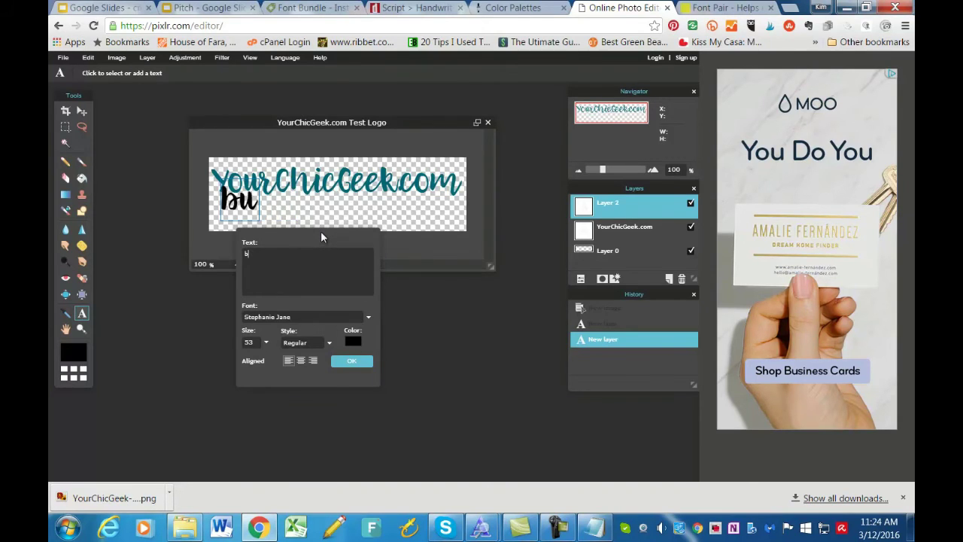
key(BackSpace)
text(BUILD AN IN)
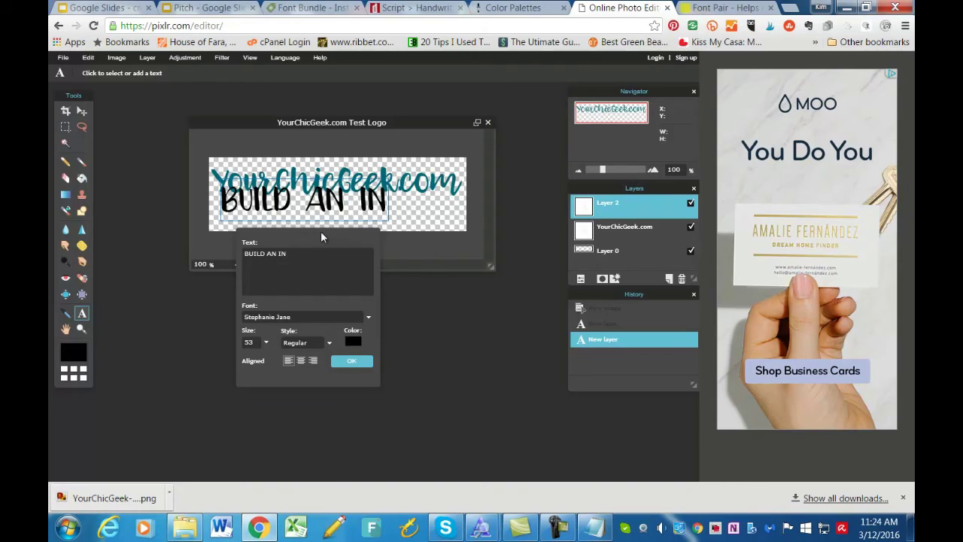
key(BackSpace)
text(MPACTFU)
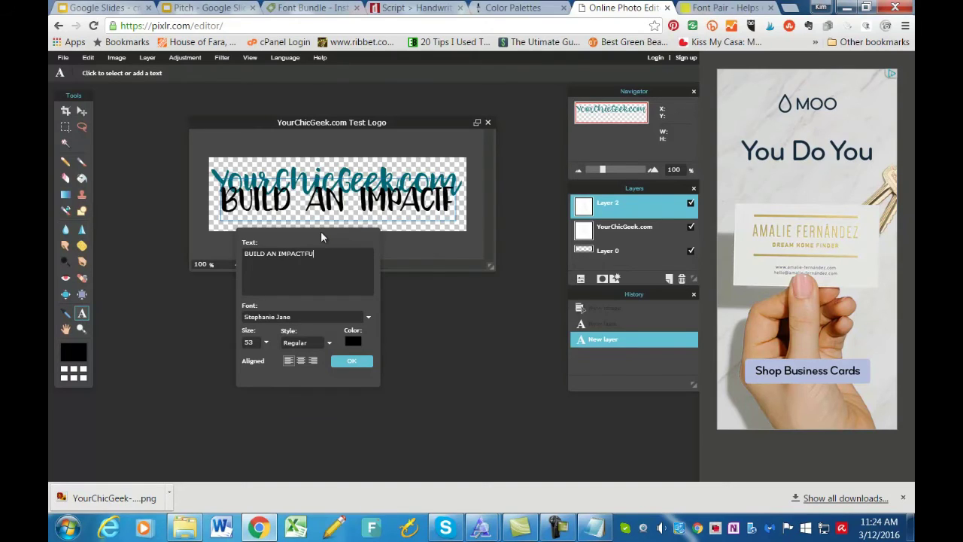
text(L ONLINE PRESENCE)
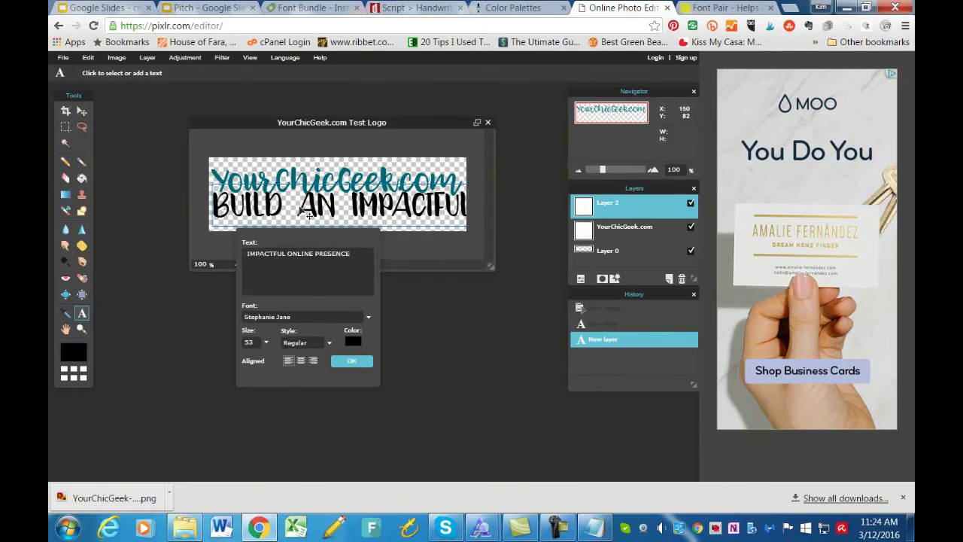
Set the tagline font to Garamond.
click(368, 318)
scroll(310, 345, up, 10)
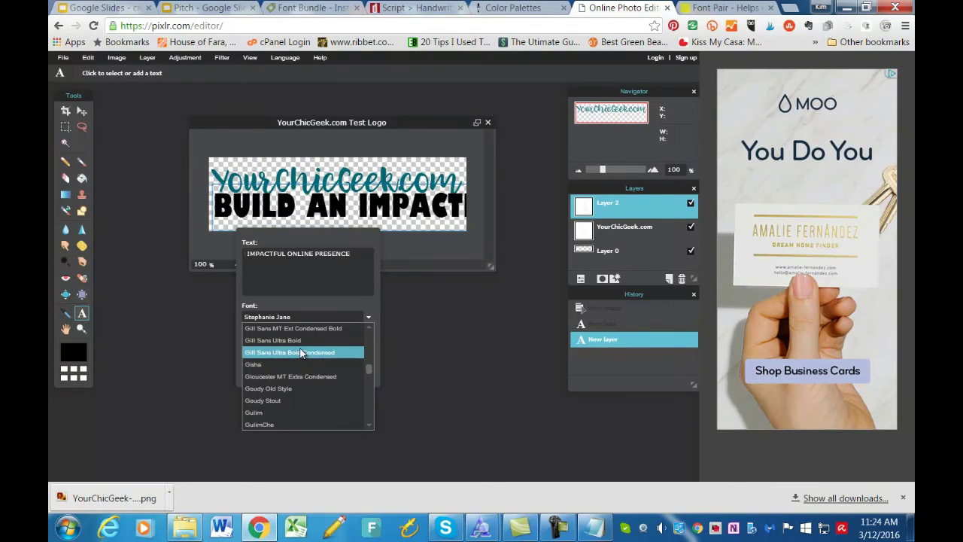
scroll(297, 355, up, 4)
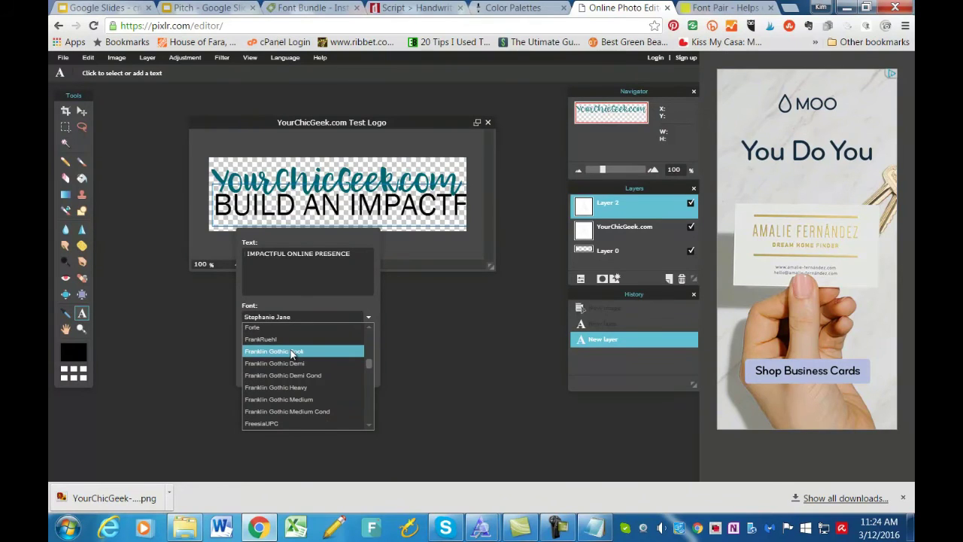
scroll(291, 354, down, 6)
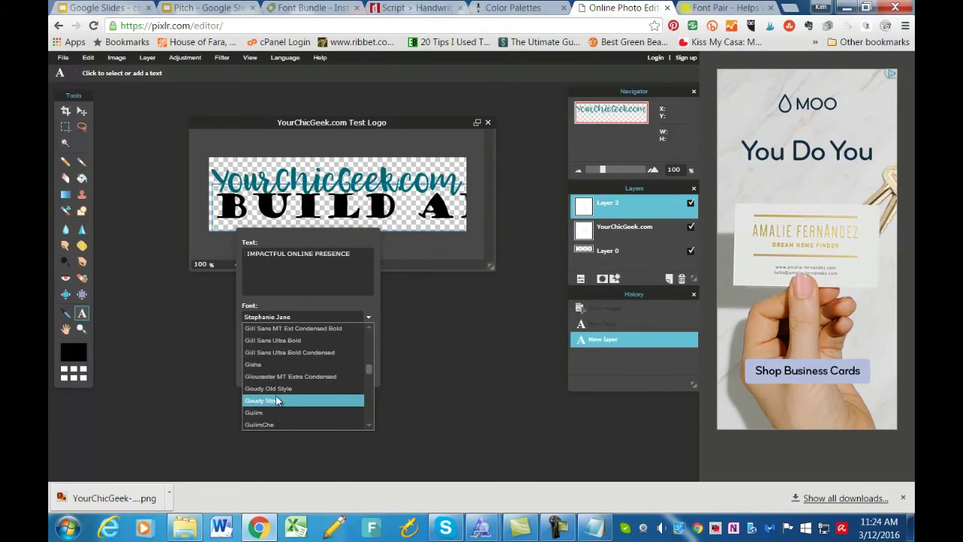
scroll(277, 399, down, 5)
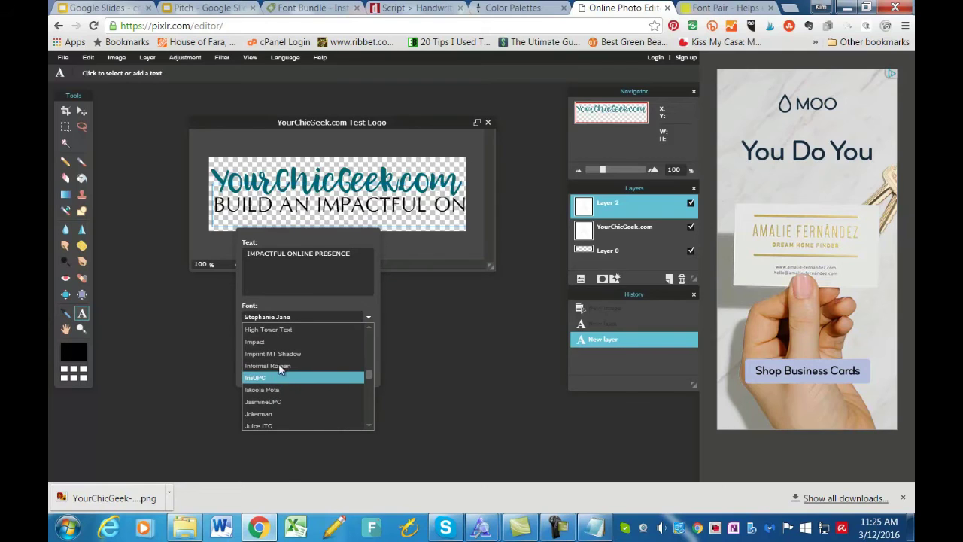
scroll(298, 382, up, 5)
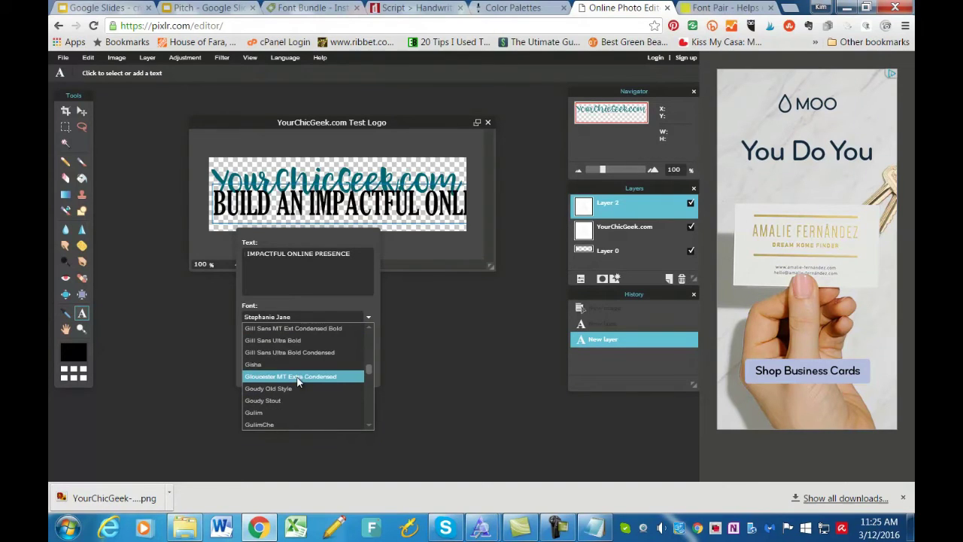
scroll(289, 363, down, 5)
scroll(291, 365, up, 5)
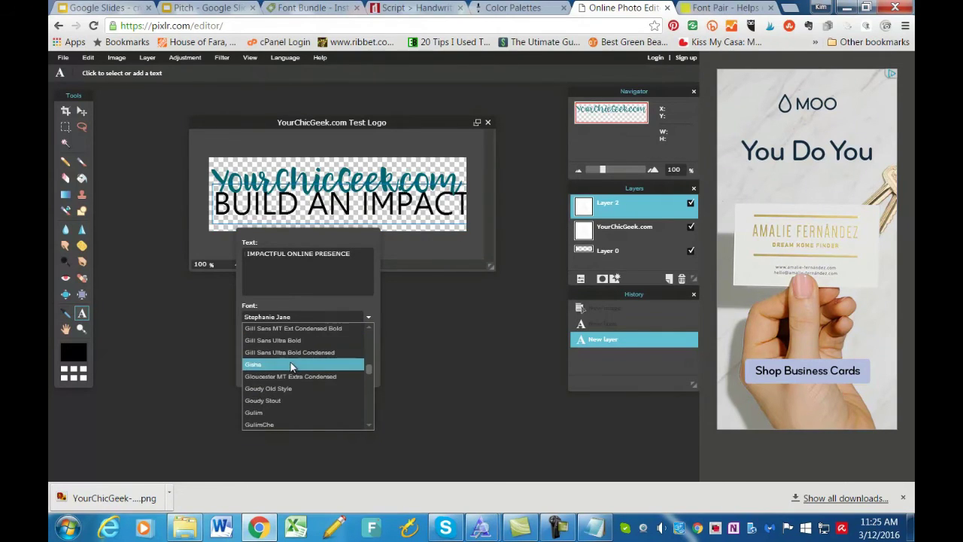
scroll(289, 365, down, 5)
scroll(289, 366, up, 5)
scroll(286, 362, down, 5)
scroll(284, 365, up, 7)
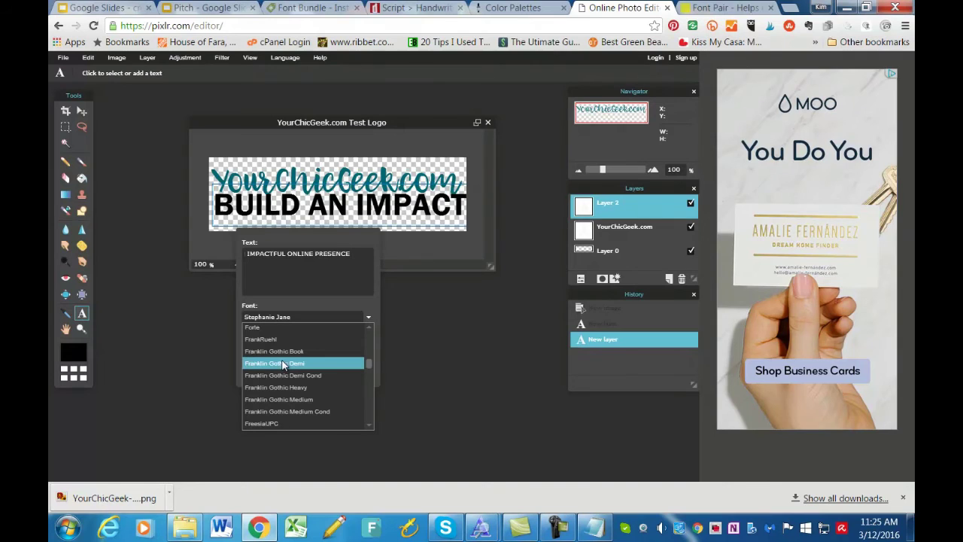
scroll(282, 365, down, 8)
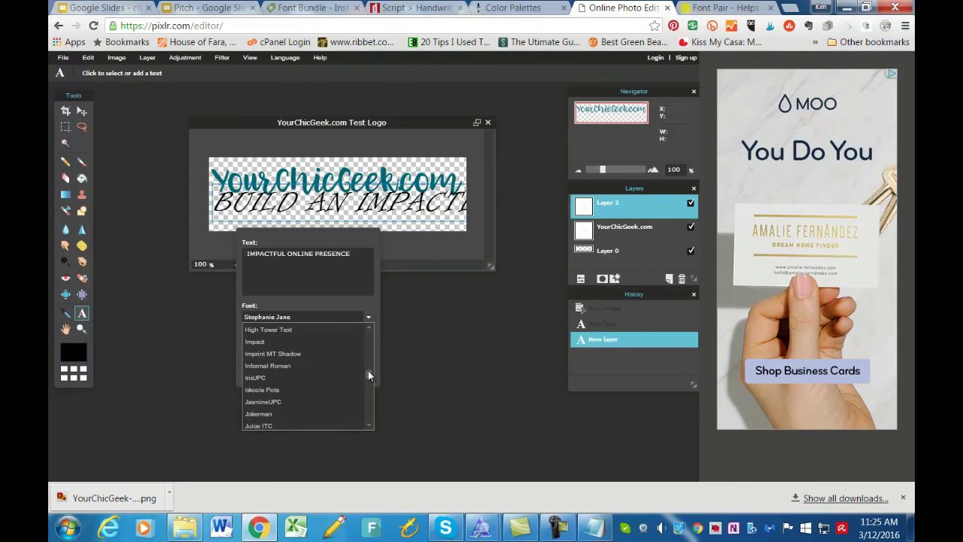
drag(368, 374, 367, 366)
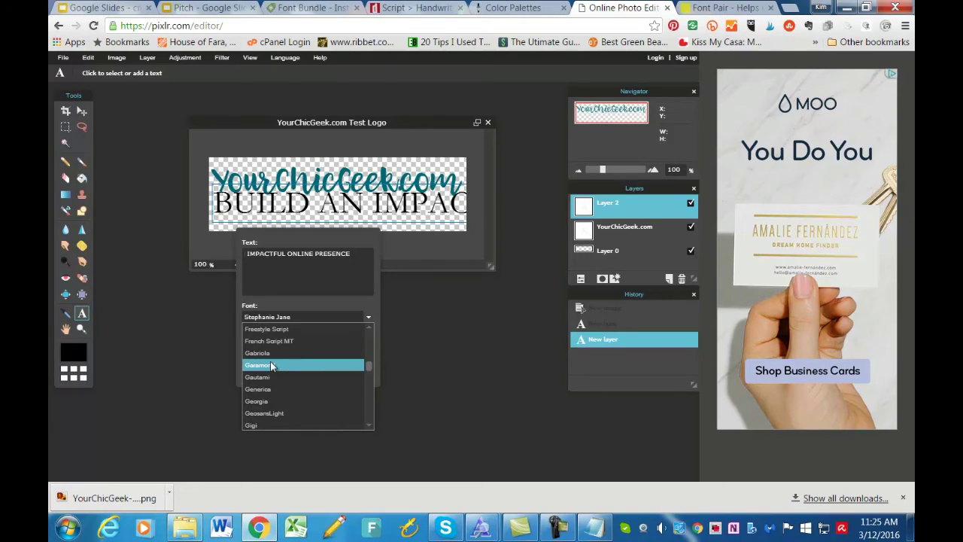
click(331, 366)
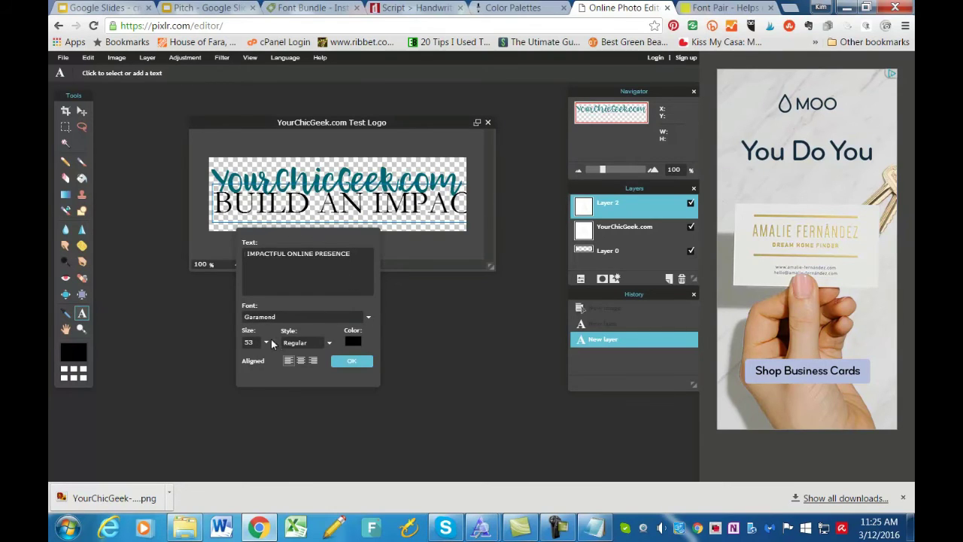
Make the tagline size 20 Bold and position it just beneath the script text.
drag(234, 360, 215, 359)
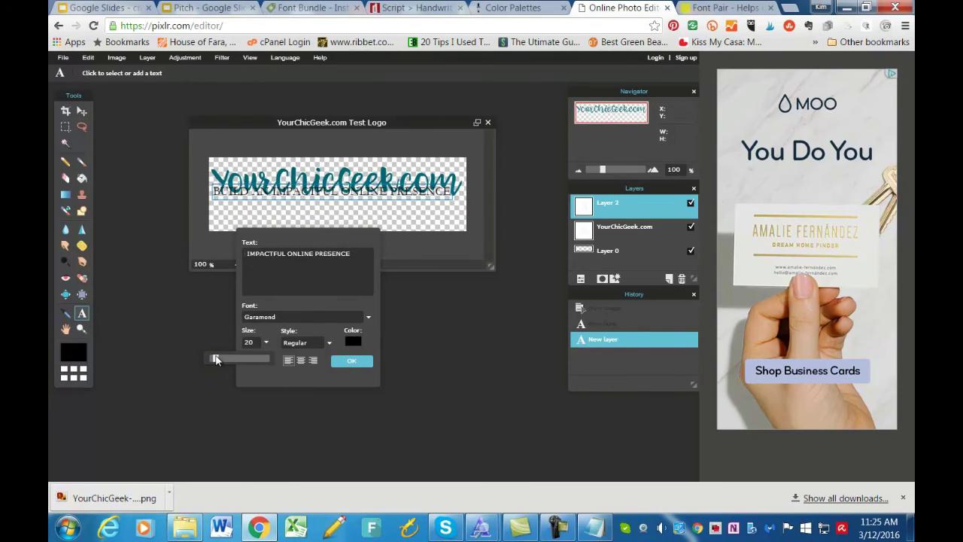
drag(342, 194, 348, 203)
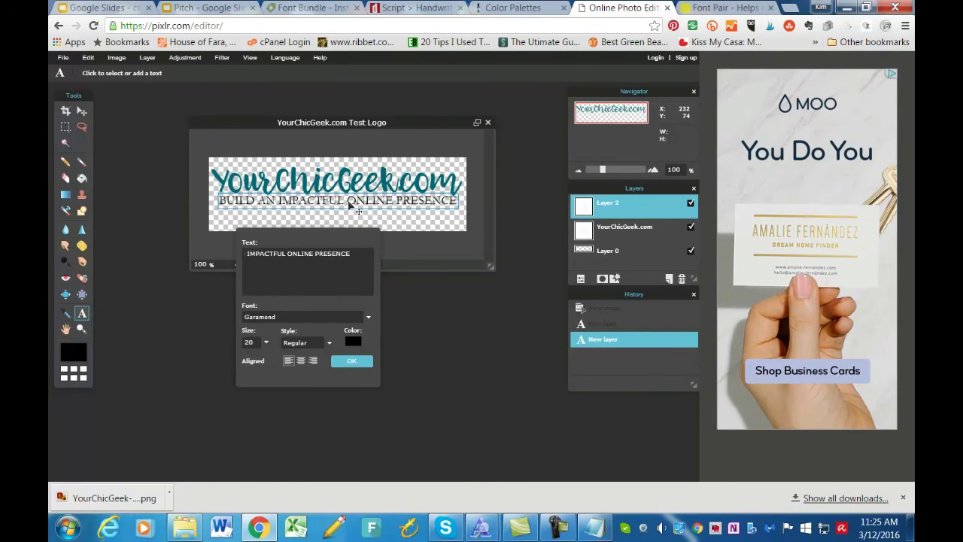
click(328, 342)
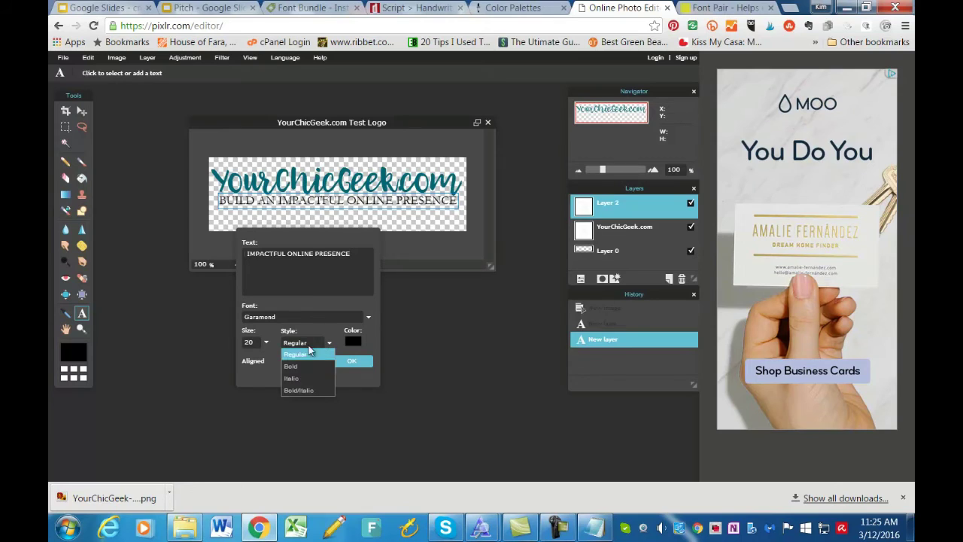
click(301, 360)
drag(376, 204, 371, 206)
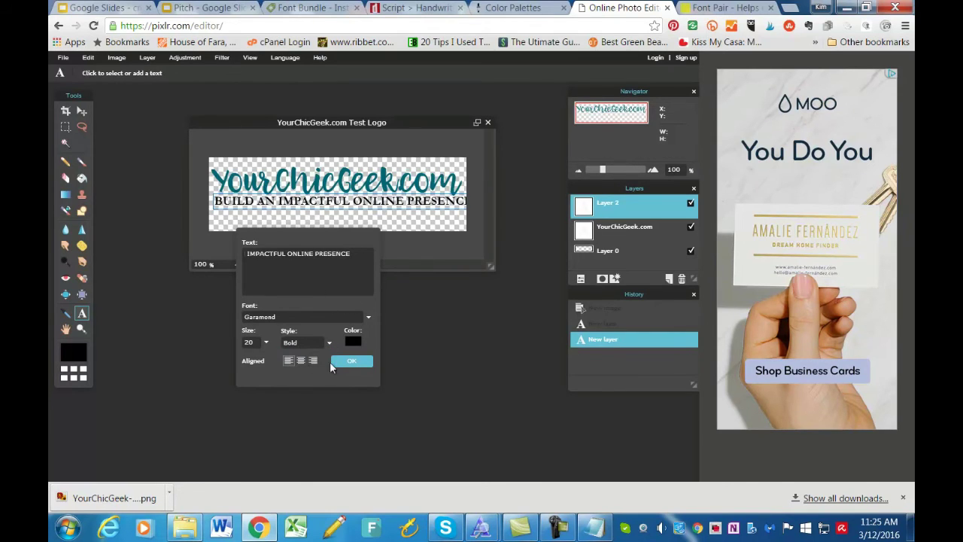
click(368, 322)
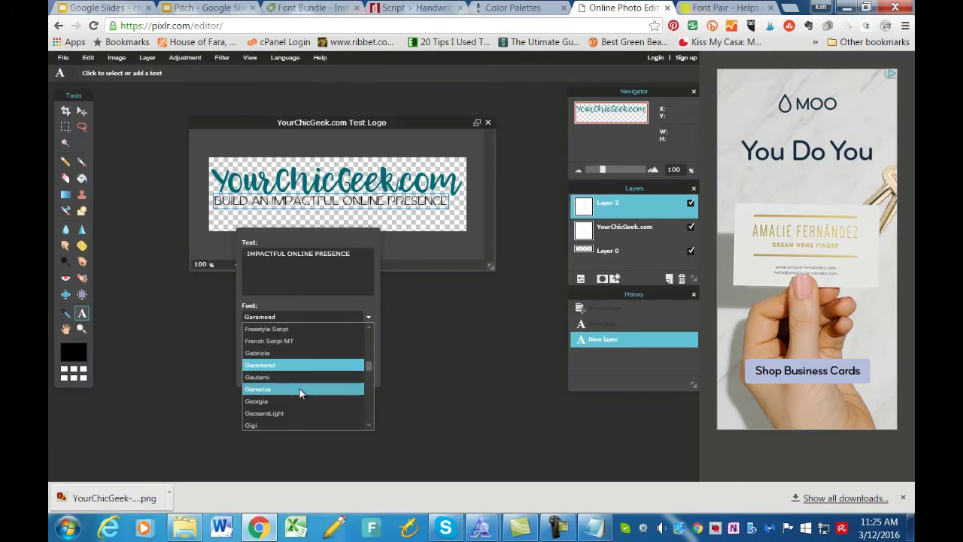
Switch the tagline font to Kalinga, keeping Bold, and nudge it slightly left.
scroll(316, 371, down, 5)
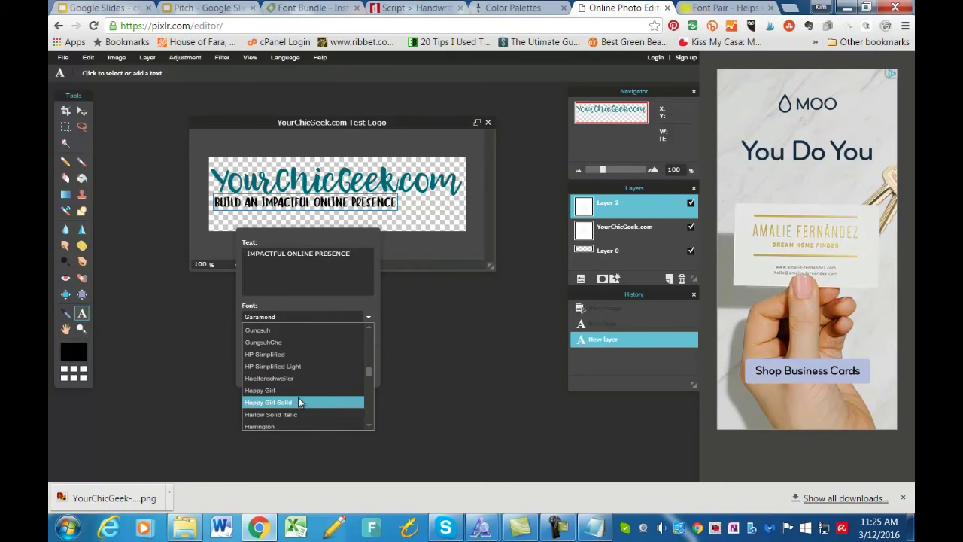
scroll(301, 391, down, 10)
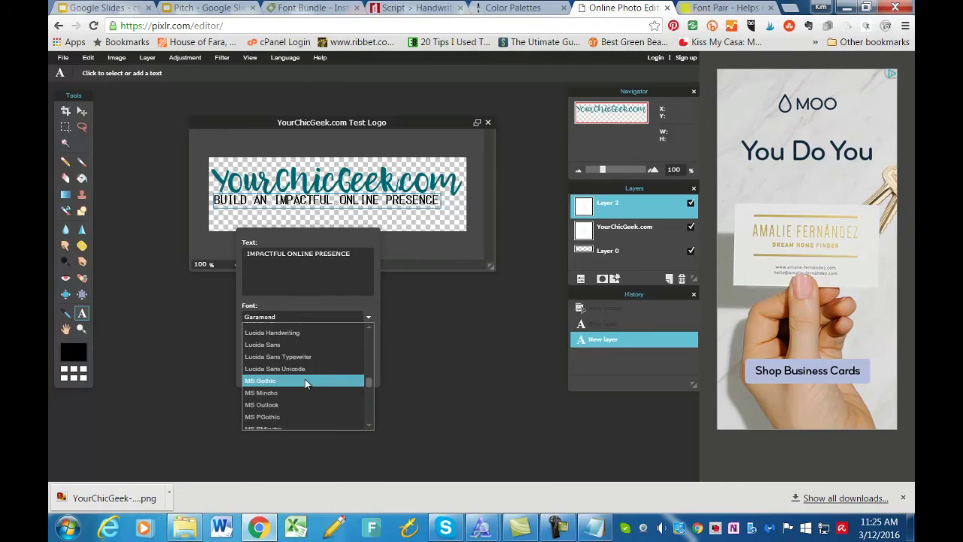
scroll(304, 380, up, 5)
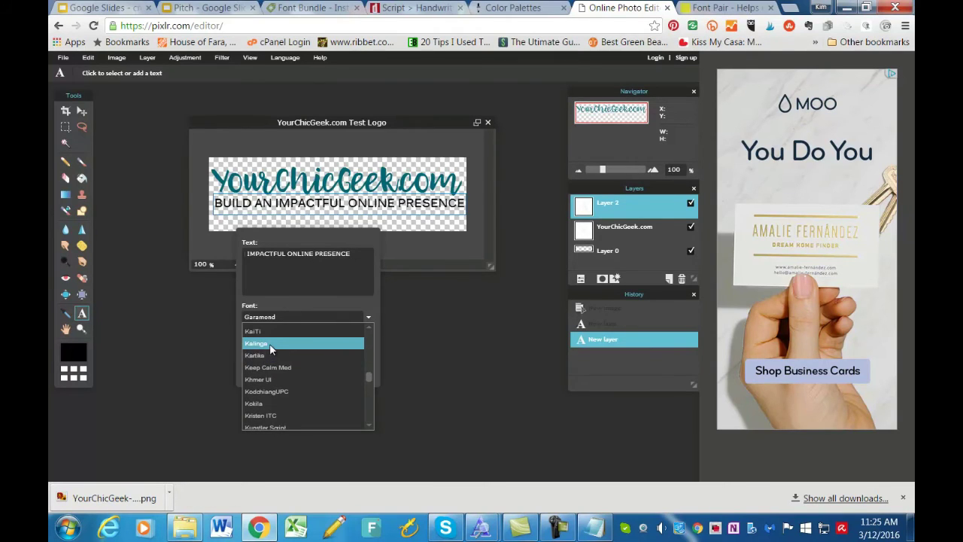
click(270, 349)
click(286, 317)
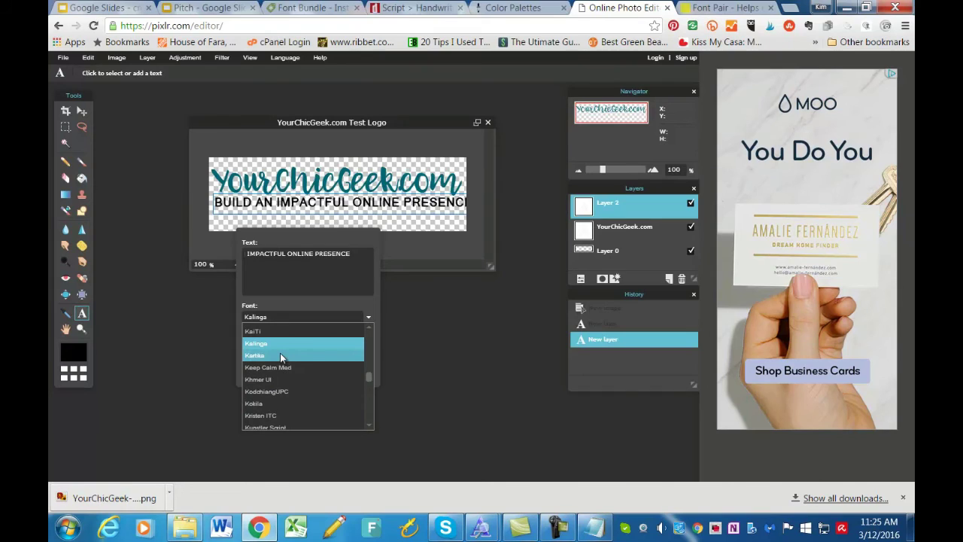
click(278, 345)
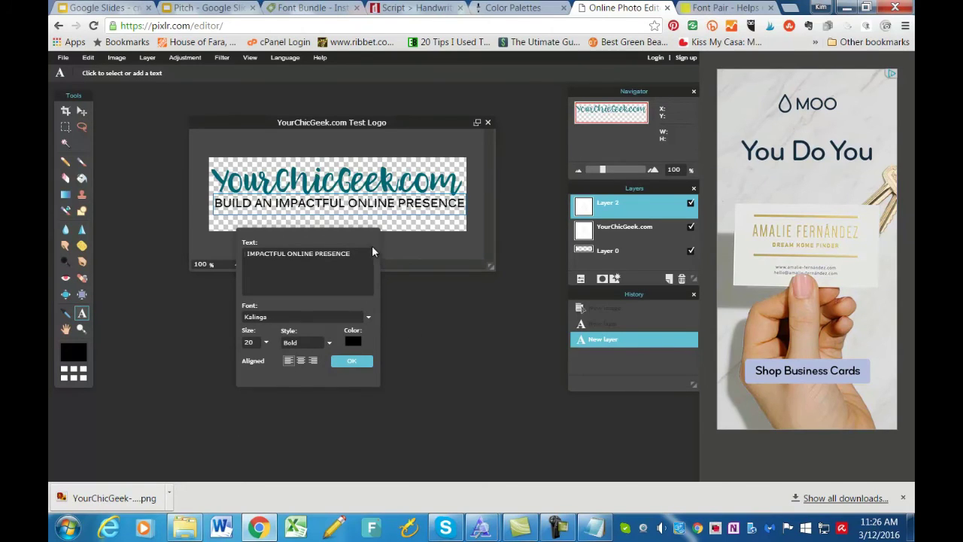
drag(406, 212, 405, 212)
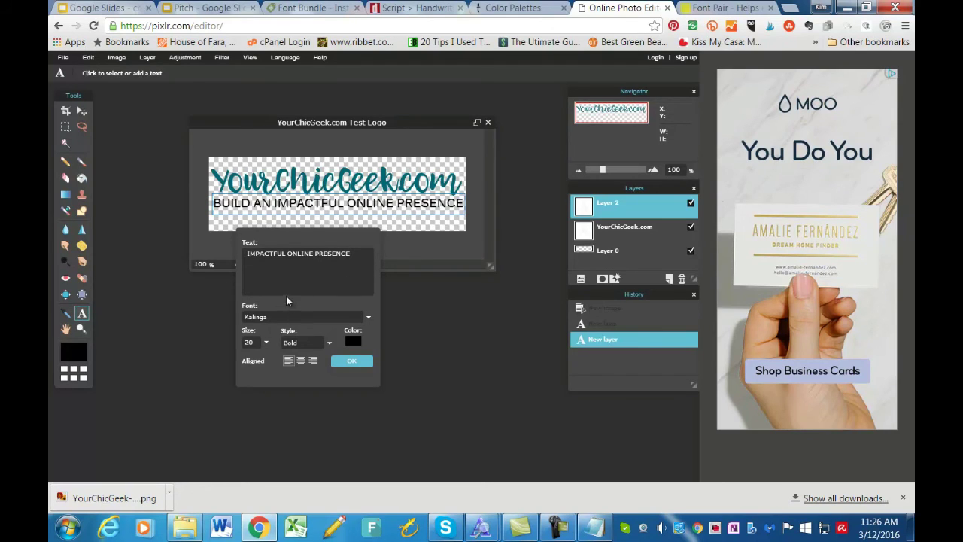
Replace Garamond with Kalinga as the Secondary Font in the notes and copy the #83bfb3 code.
click(594, 526)
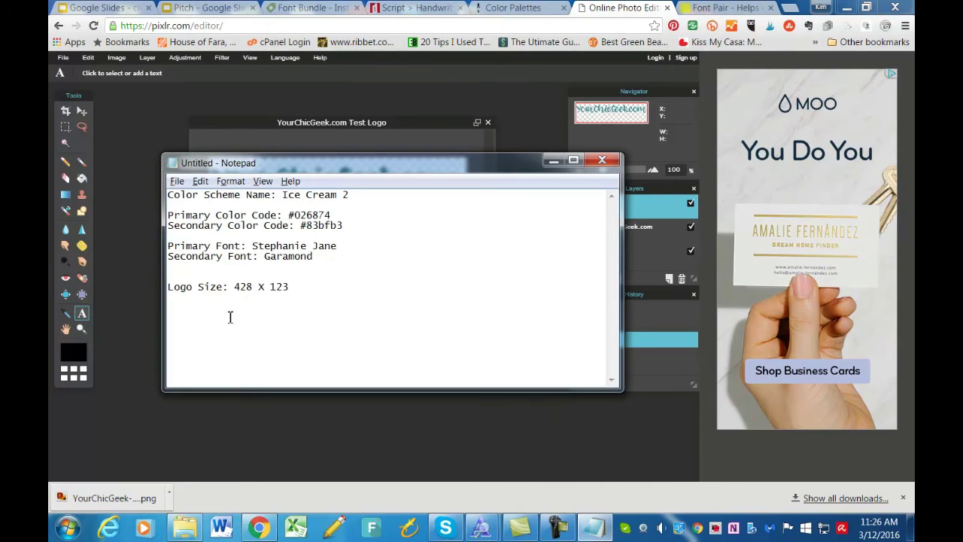
drag(327, 258, 283, 254)
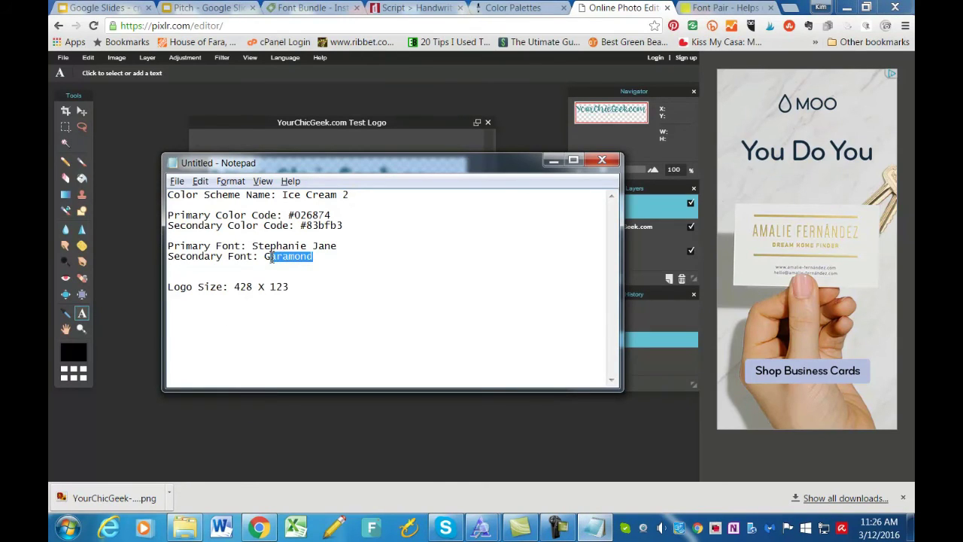
text(kALI)
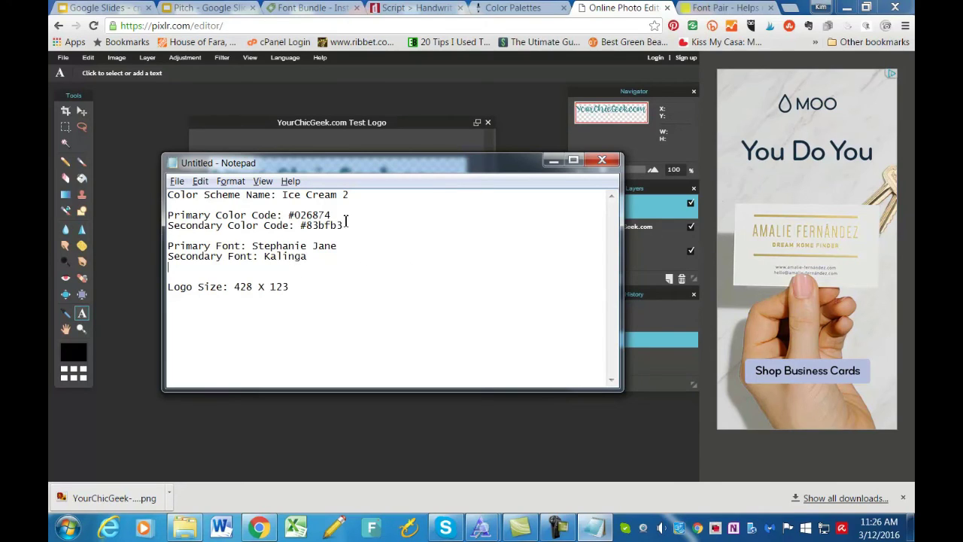
drag(346, 221, 310, 223)
key(alt+Tab)
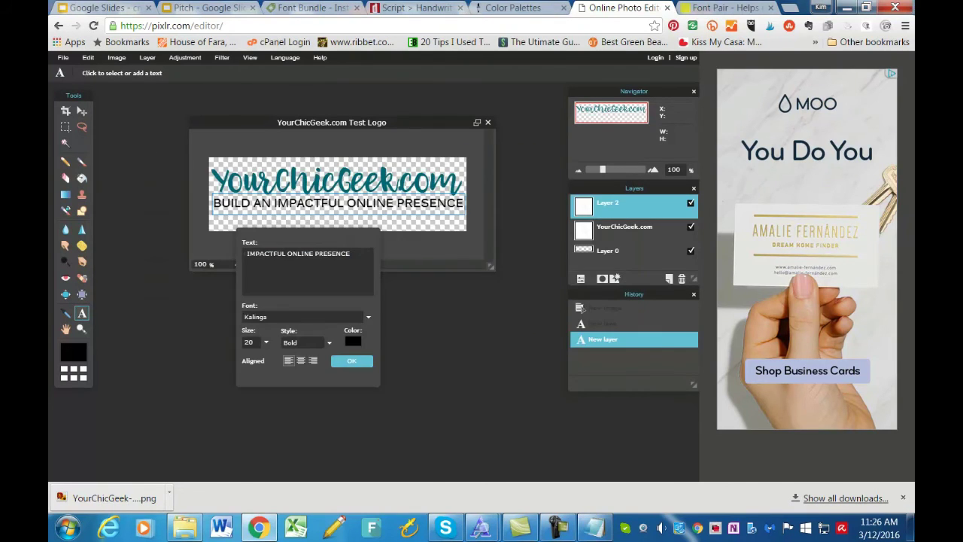
Set the tagline colour to light teal #83bfb3 and commit the text.
click(353, 342)
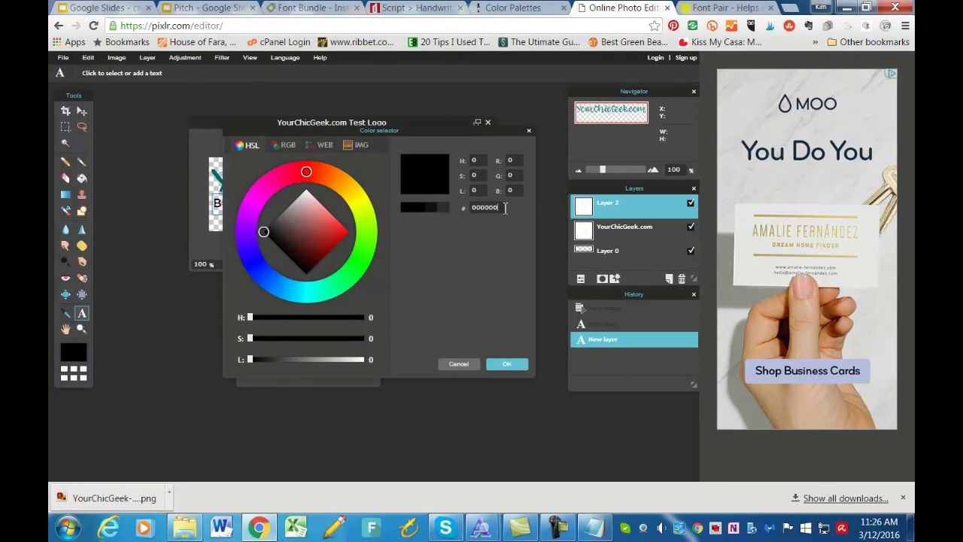
click(504, 367)
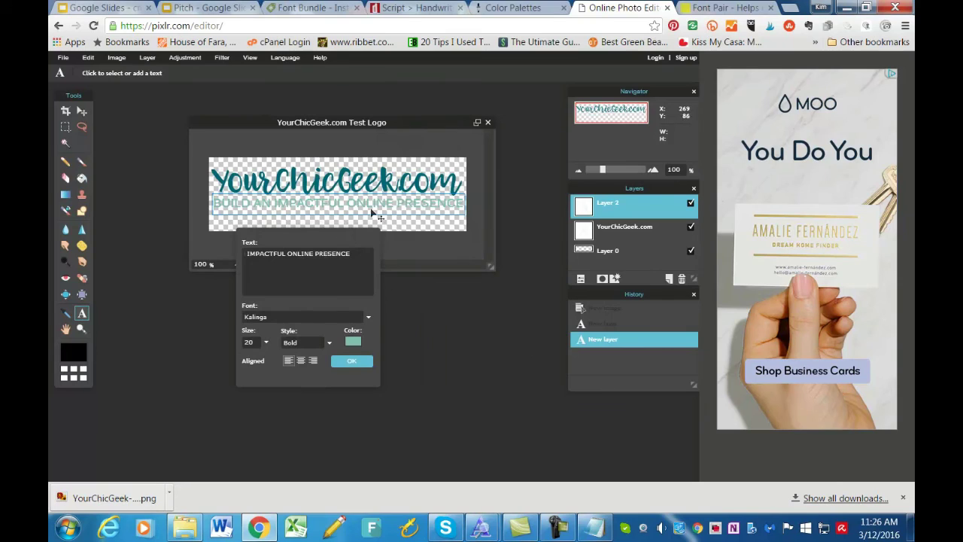
click(353, 362)
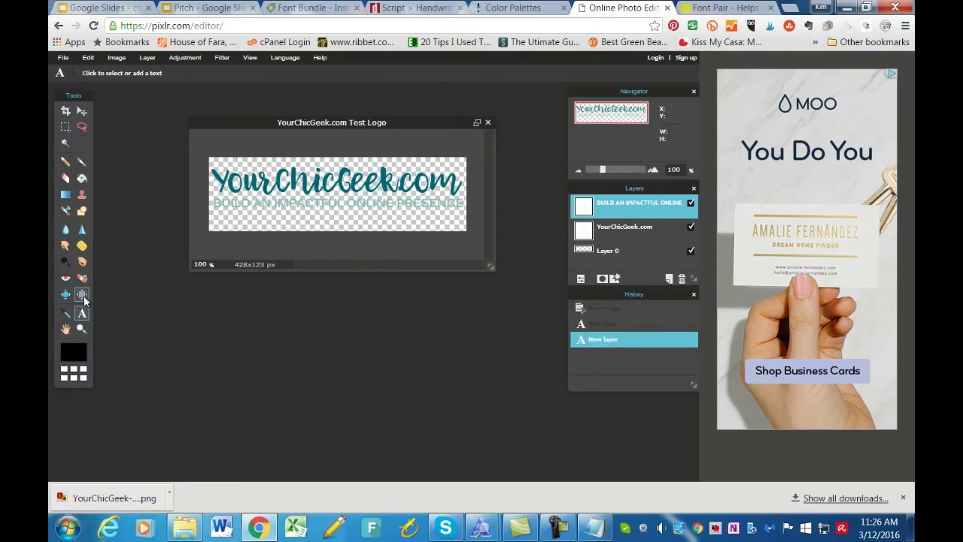
With the Move tool, nudge the tagline and the YourChicGeek.com title into position.
click(81, 111)
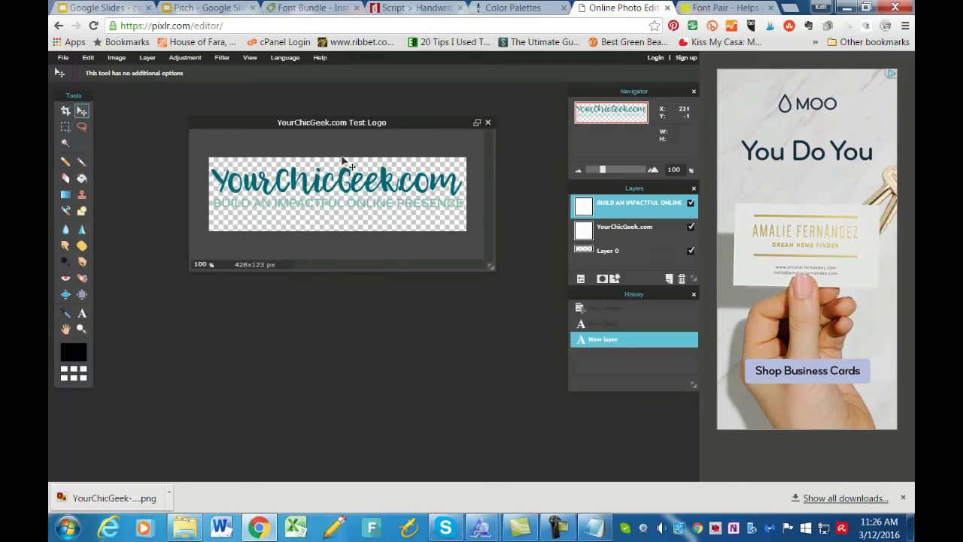
drag(339, 208, 342, 197)
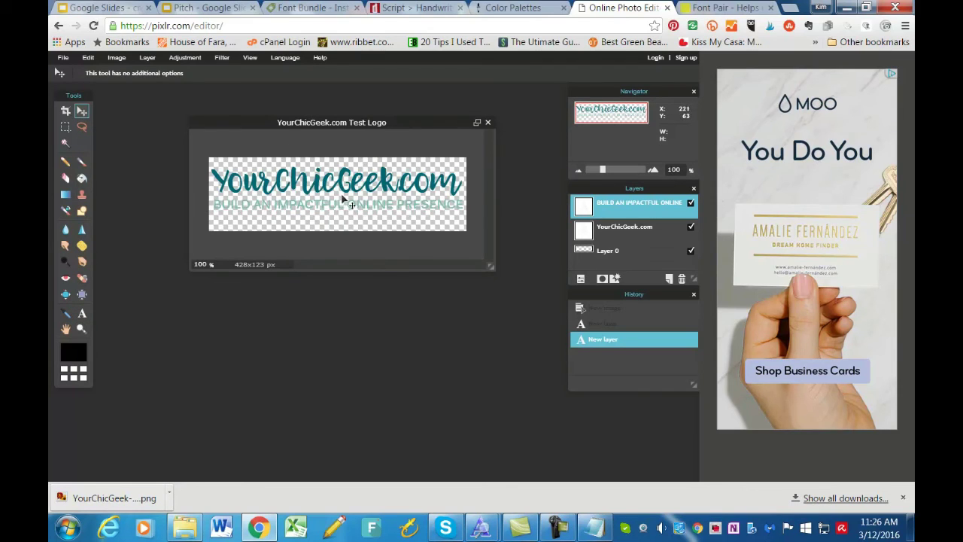
click(623, 230)
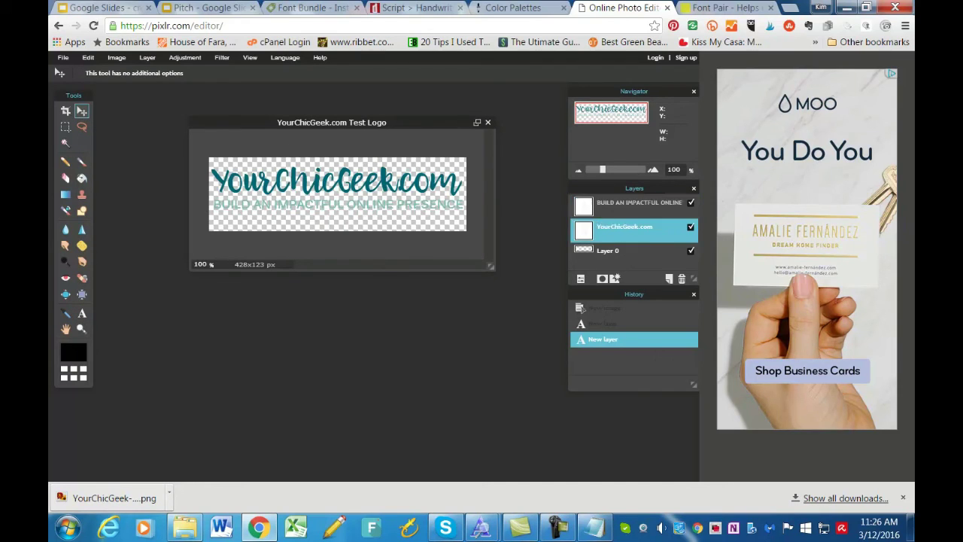
drag(400, 186, 398, 186)
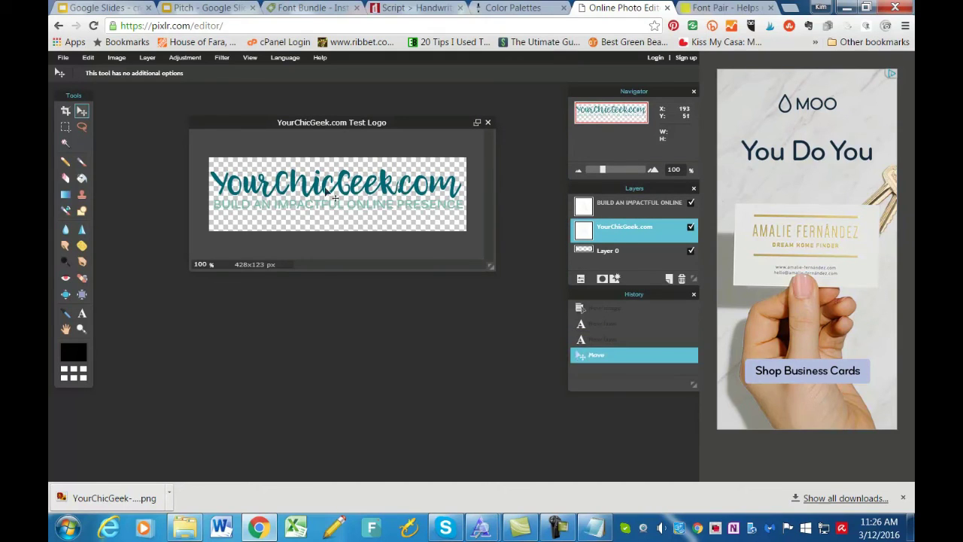
Save the logo to the Desktop as a transparent PNG named YourChicGeek.com Test Logo.
click(65, 58)
click(75, 121)
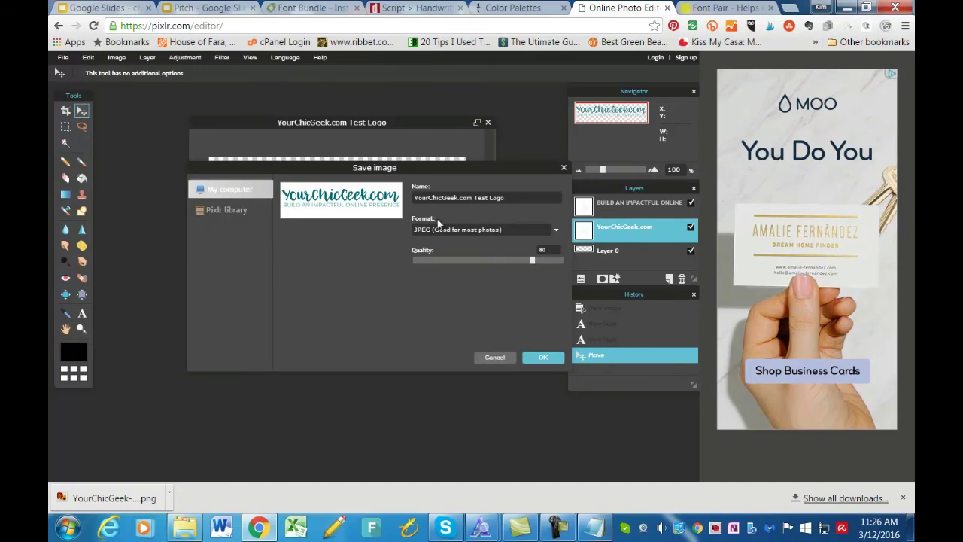
click(552, 237)
click(481, 255)
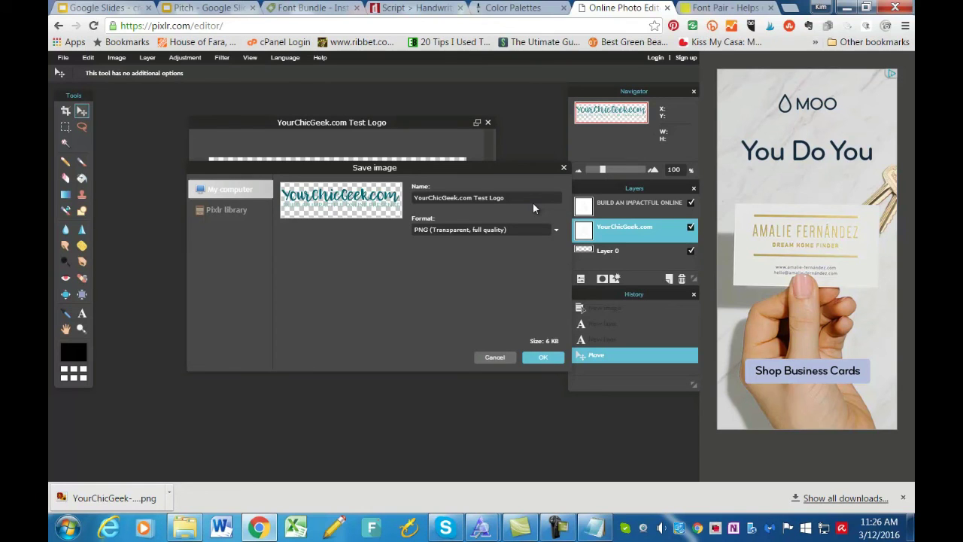
click(547, 356)
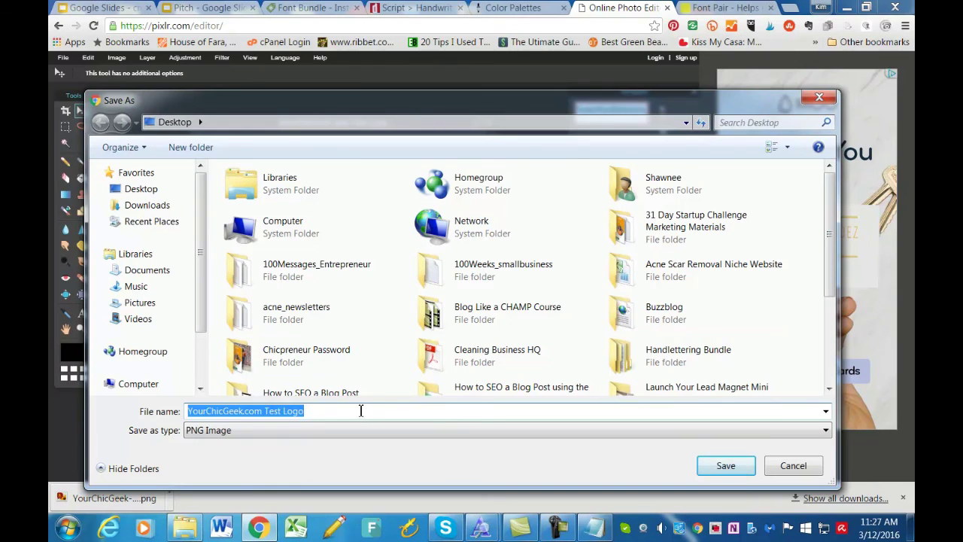
click(361, 410)
click(711, 463)
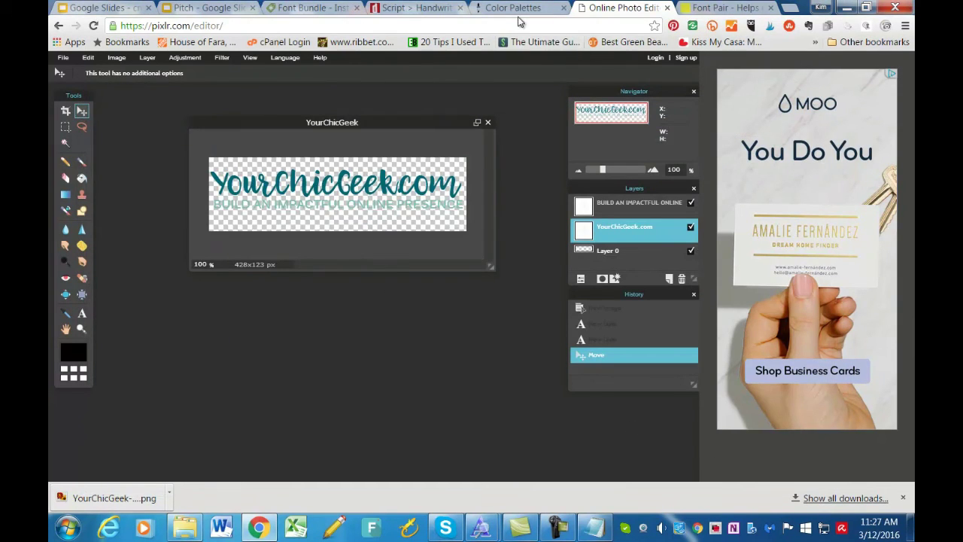
Load picresize.com in a new Chrome tab.
click(748, 8)
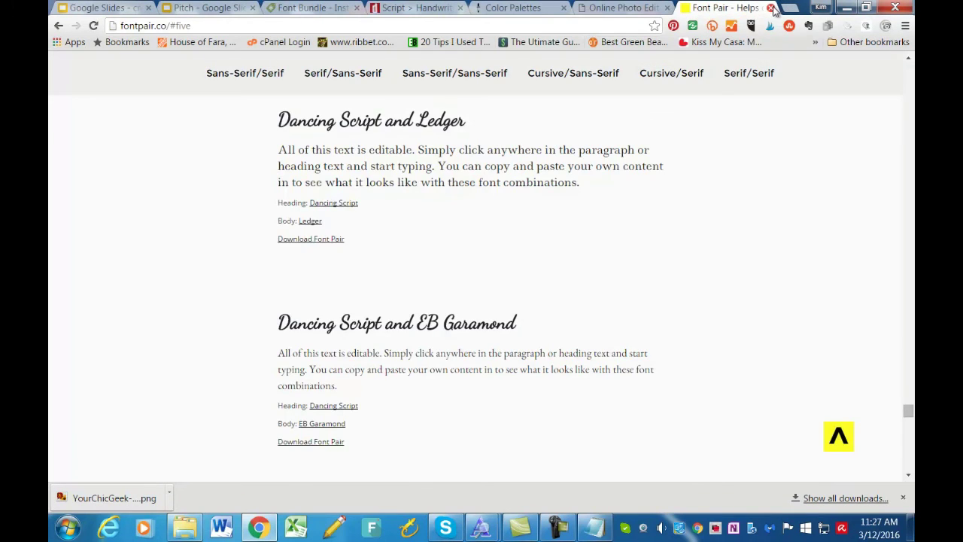
click(786, 9)
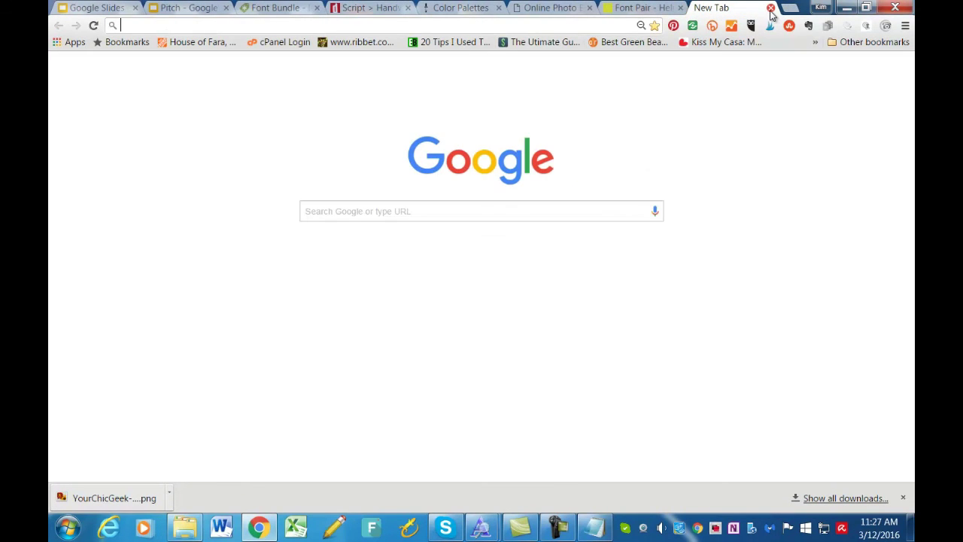
text(pic)
key(BackSpace)
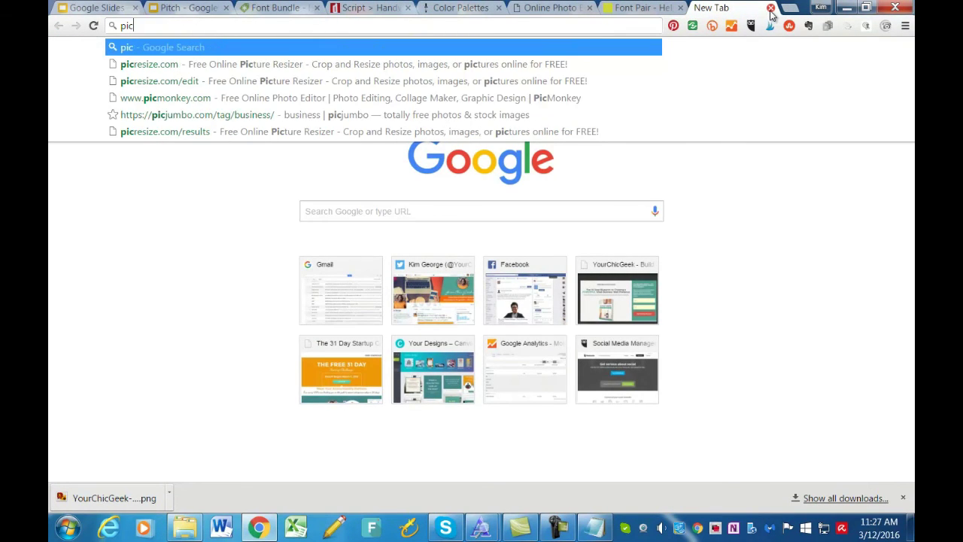
text(r)
key(Return)
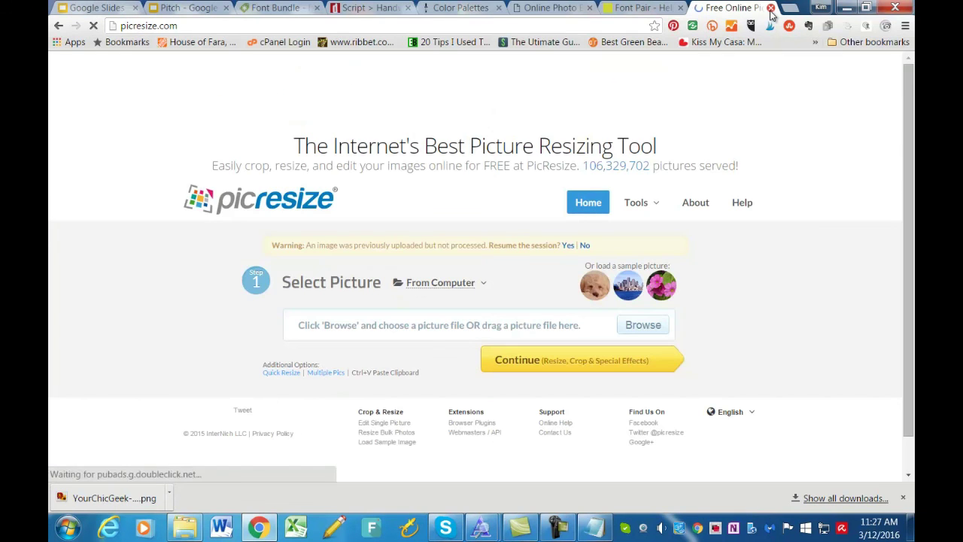
Upload YourChicGeek.com Test Logo from the Desktop and continue to the Crop and Rotate page.
click(641, 325)
click(465, 308)
scroll(464, 307, down, 10)
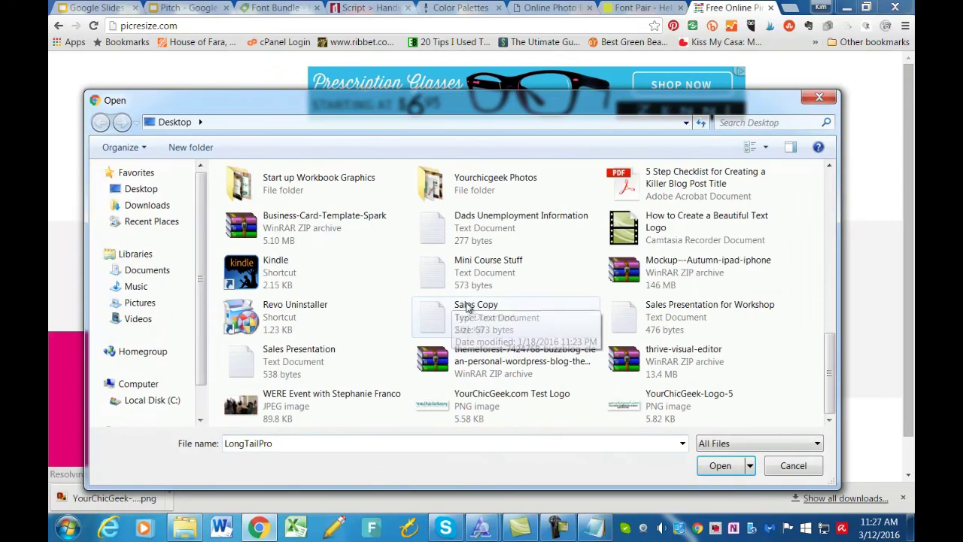
scroll(466, 301, up, 3)
scroll(544, 414, down, 3)
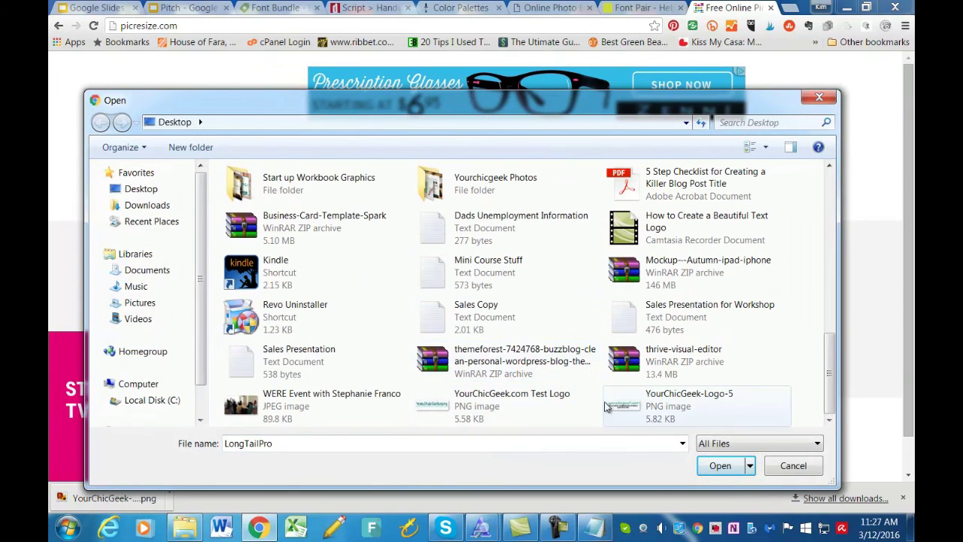
click(463, 410)
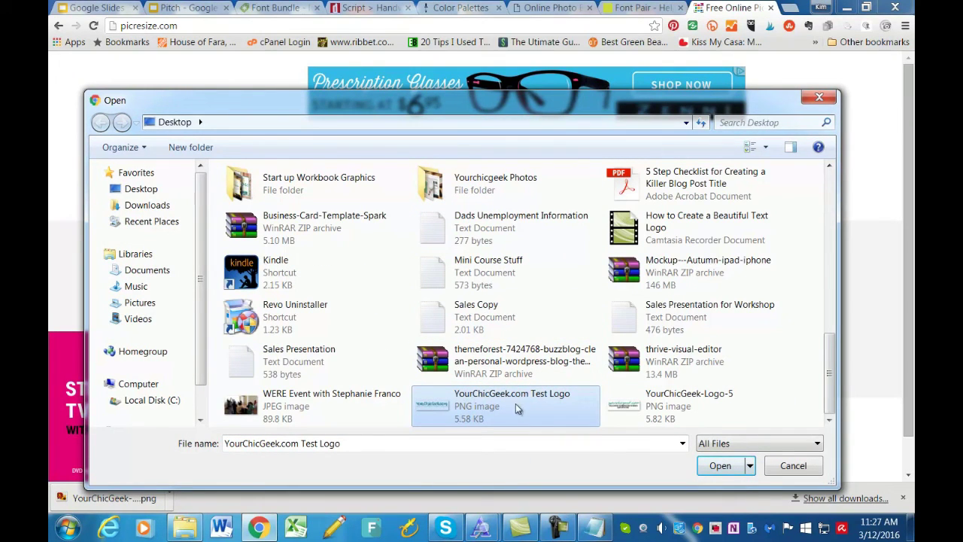
click(715, 466)
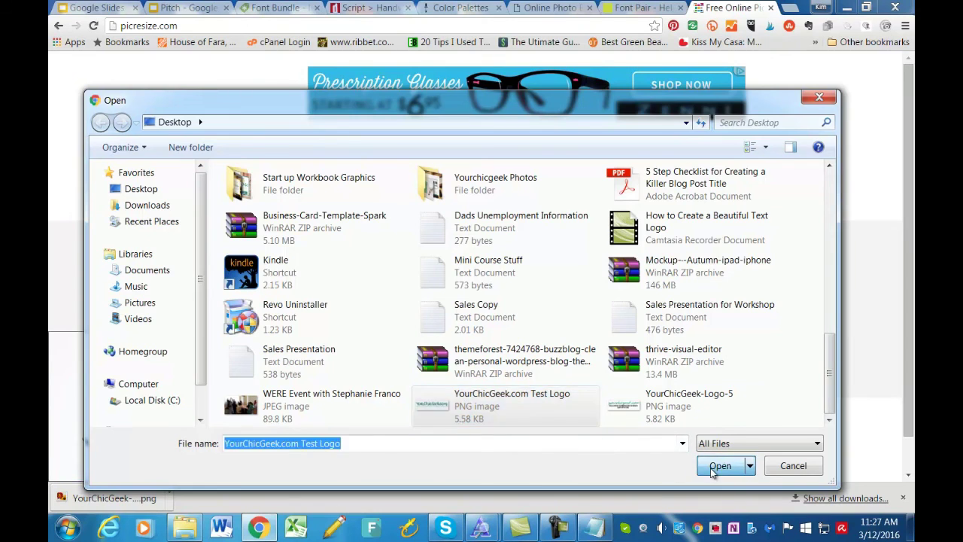
click(587, 361)
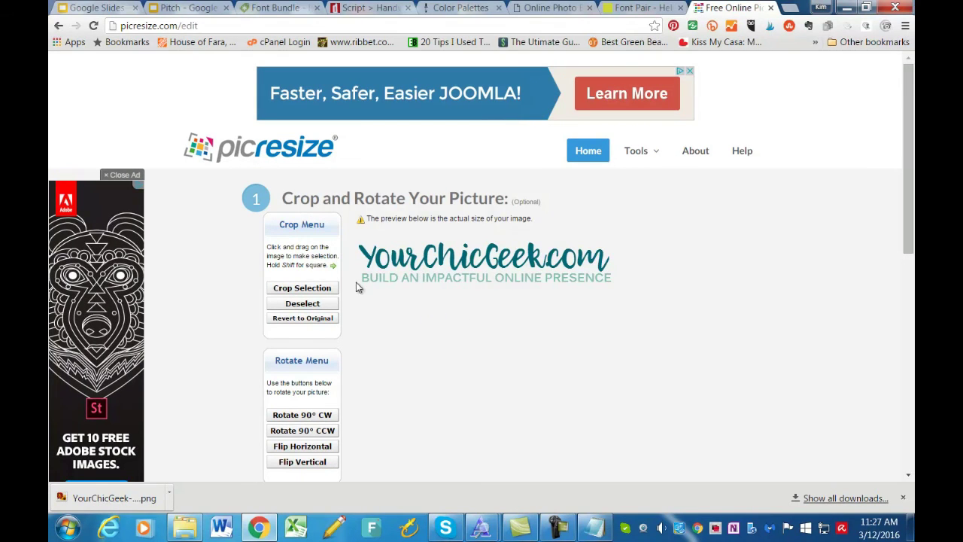
mouse_move(907, 188)
mouse_down()
mouse_move(908, 233)
mouse_move(907, 196)
mouse_up()
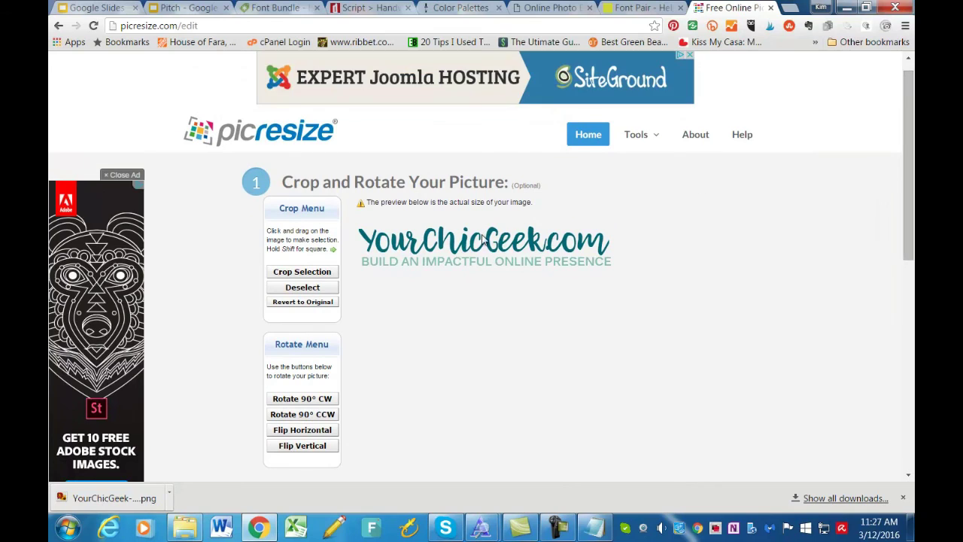